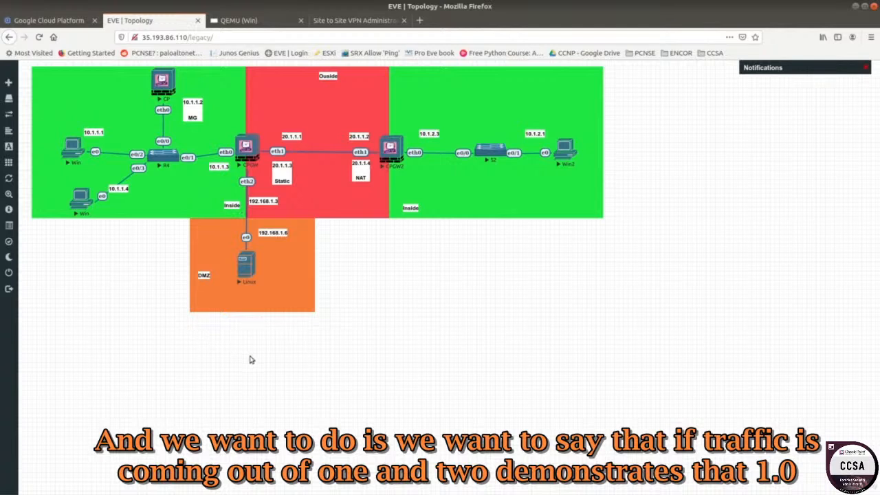
Examine the lab topology's inside, DMZ and outside zones around the two Check Point gateways.
drag(250, 356, 231, 270)
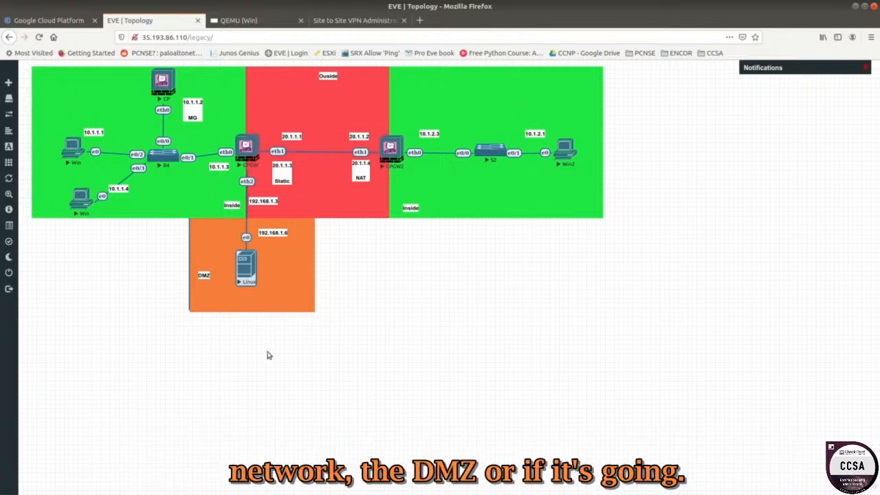
drag(267, 353, 195, 185)
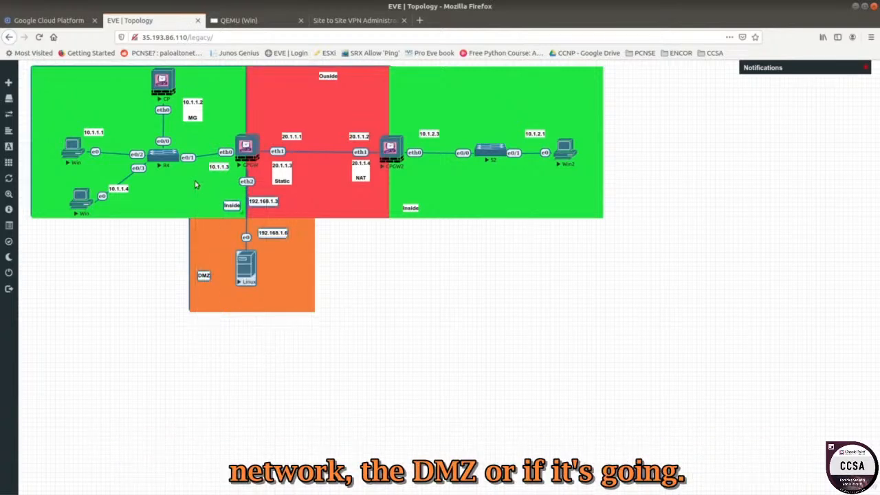
click(131, 257)
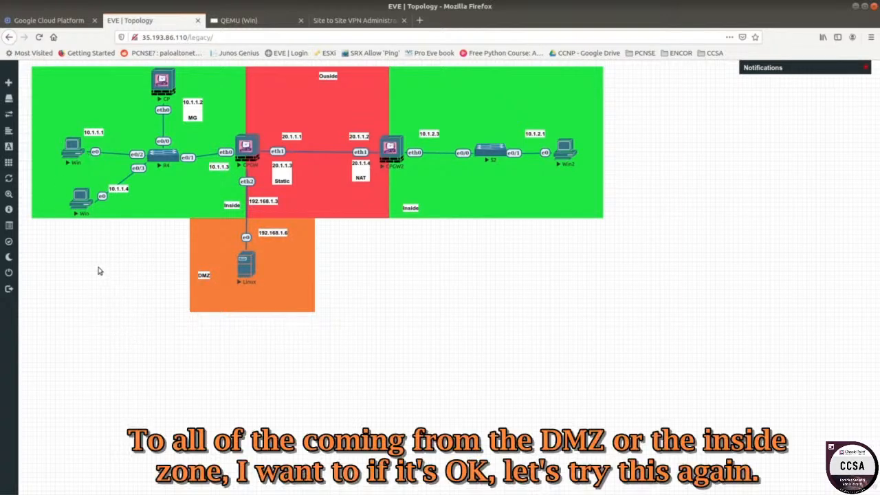
drag(272, 382, 79, 99)
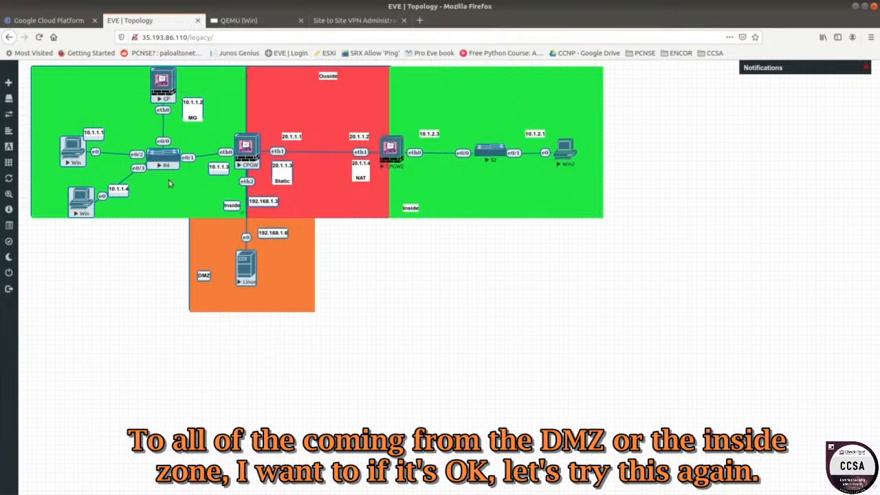
click(129, 269)
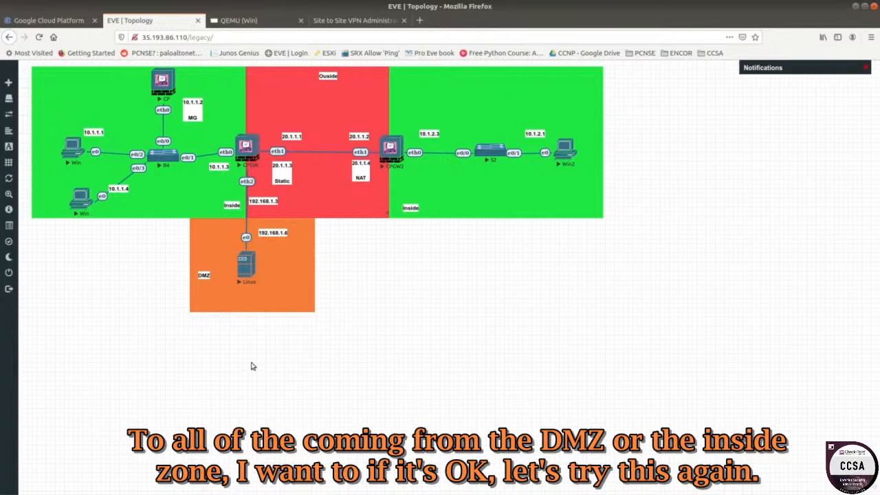
drag(255, 347, 80, 79)
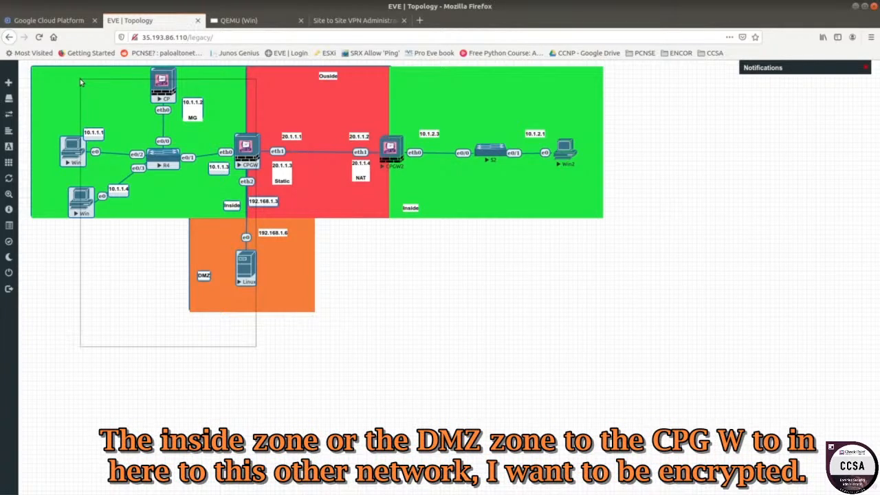
drag(80, 78, 80, 78)
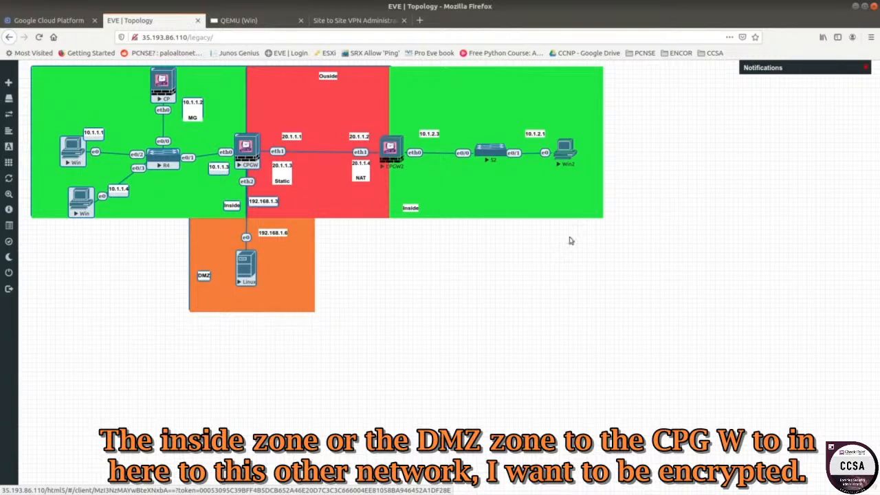
drag(570, 240, 406, 77)
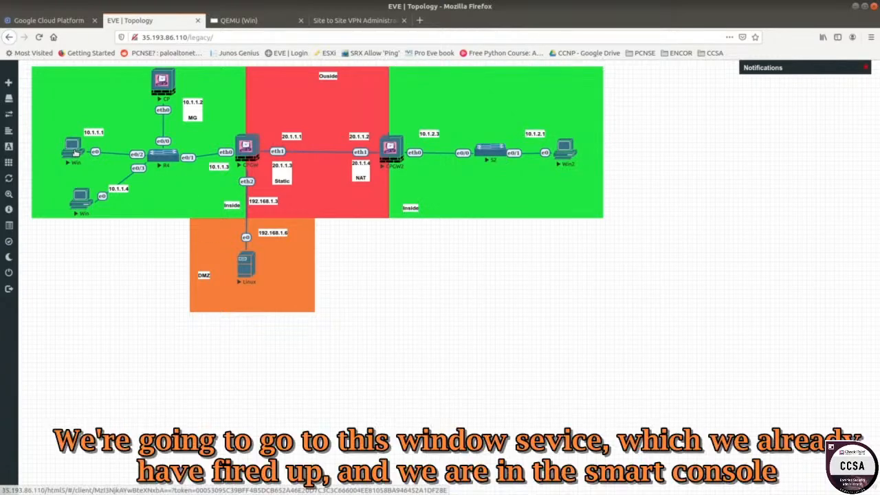
Switch to the SmartConsole session and enable the IPsec VPN blade on gateway CPGW1.
click(237, 20)
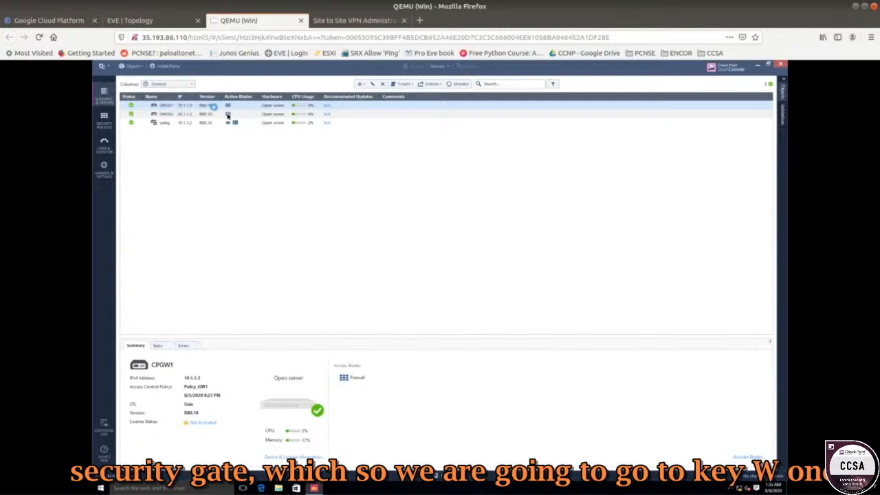
double_click(167, 105)
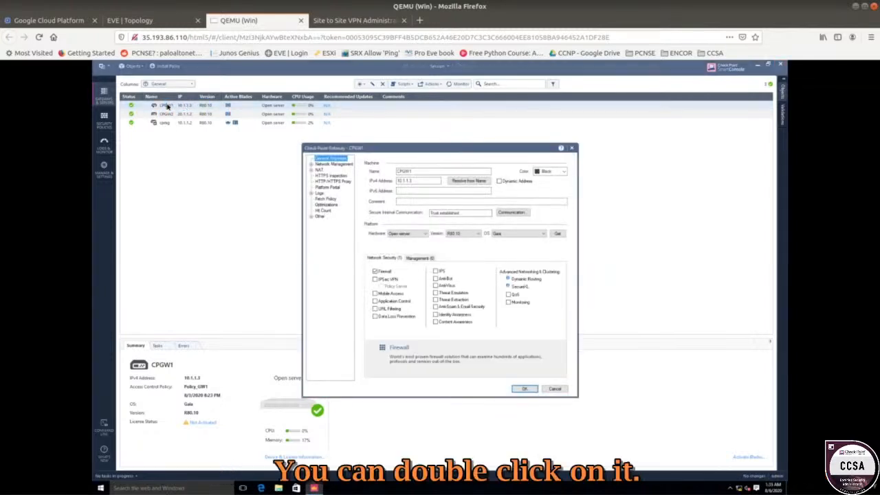
drag(338, 147, 224, 92)
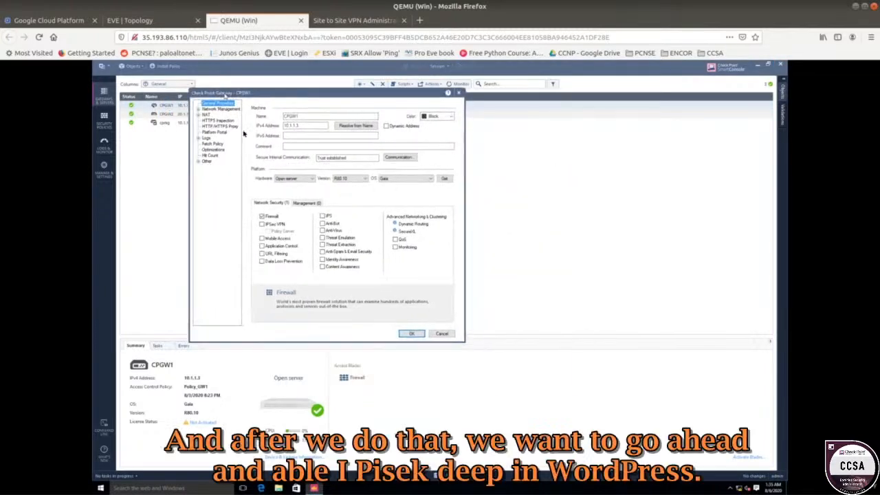
click(262, 225)
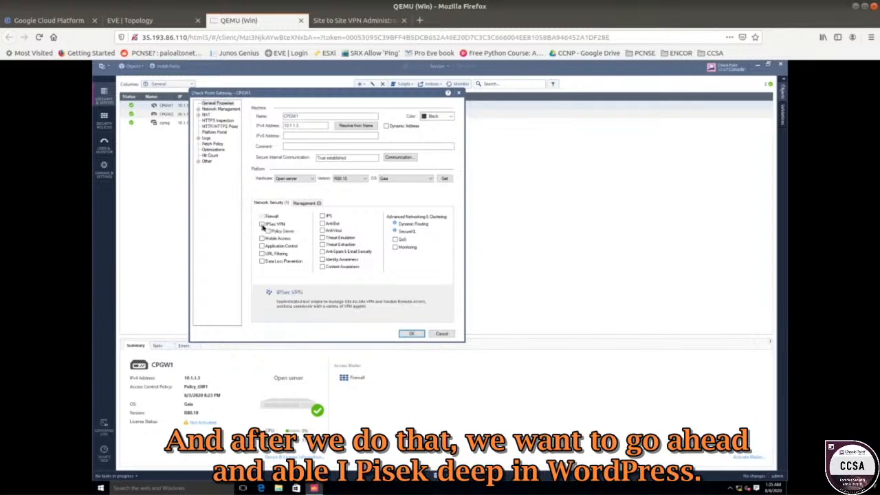
click(411, 334)
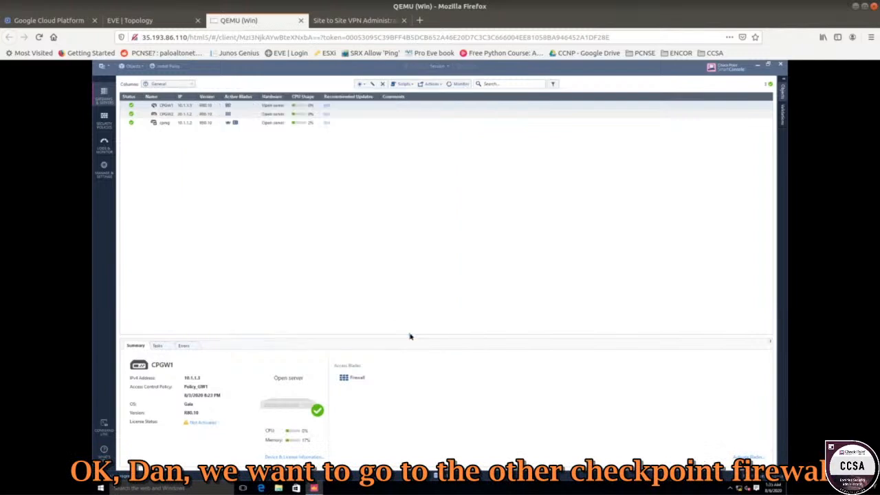
Enable the IPsec VPN blade on gateway CPGW22 and confirm keeping the changes.
double_click(167, 116)
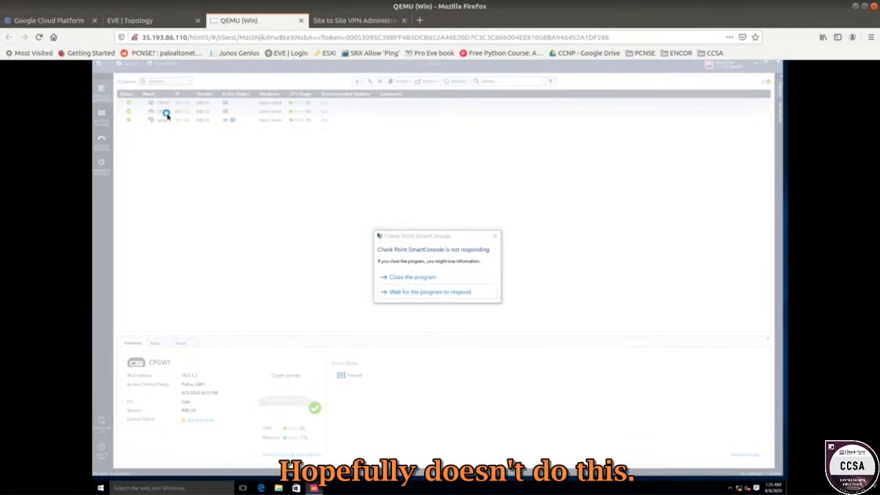
click(411, 291)
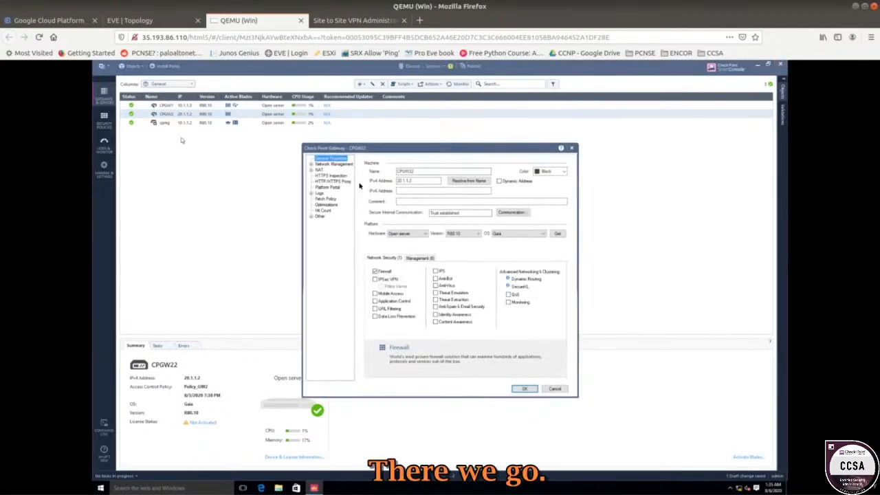
click(376, 279)
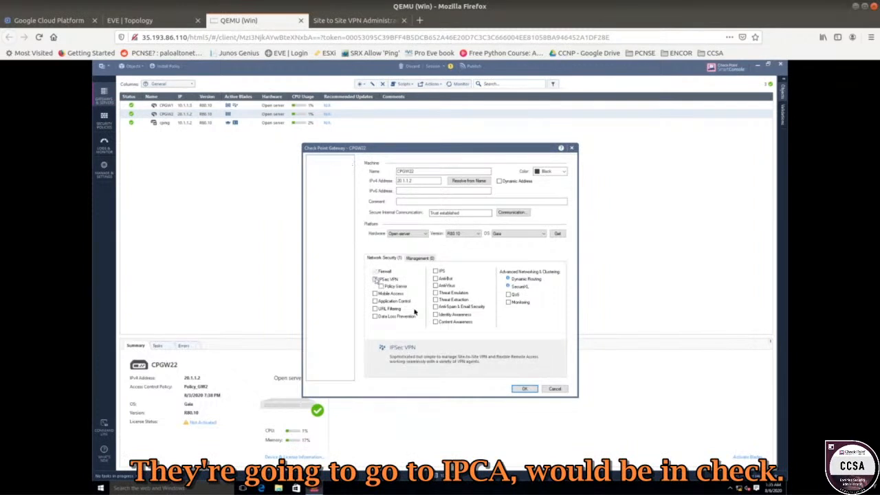
click(524, 389)
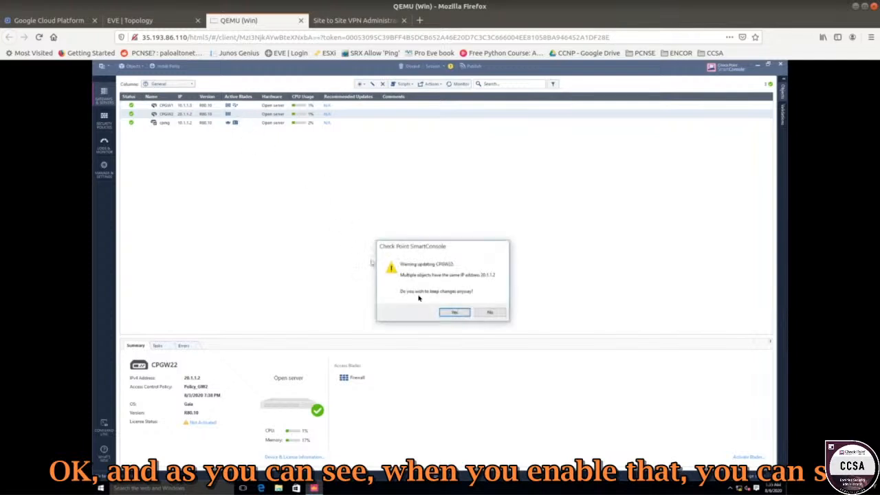
click(453, 313)
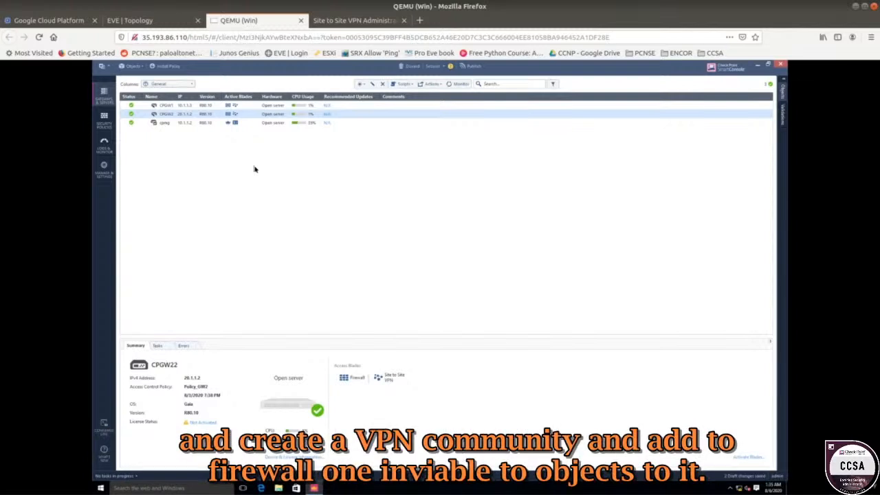
Open the VPN Communities list under Security Policies.
click(104, 121)
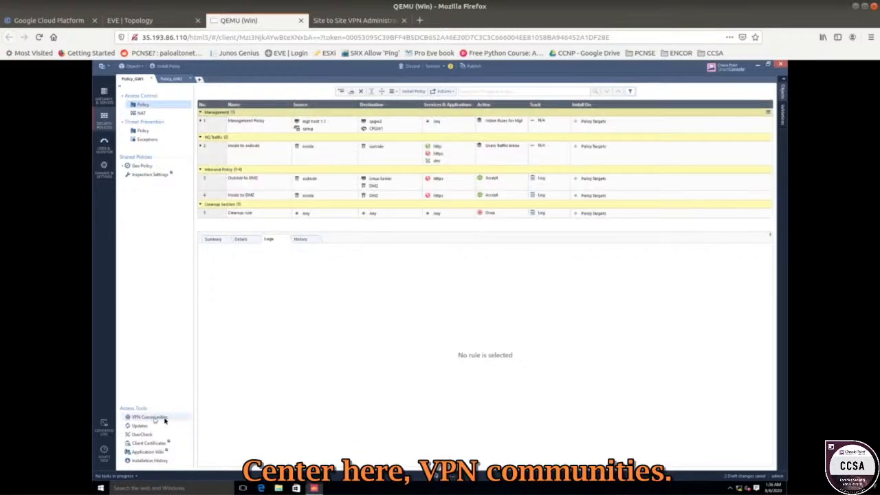
click(148, 417)
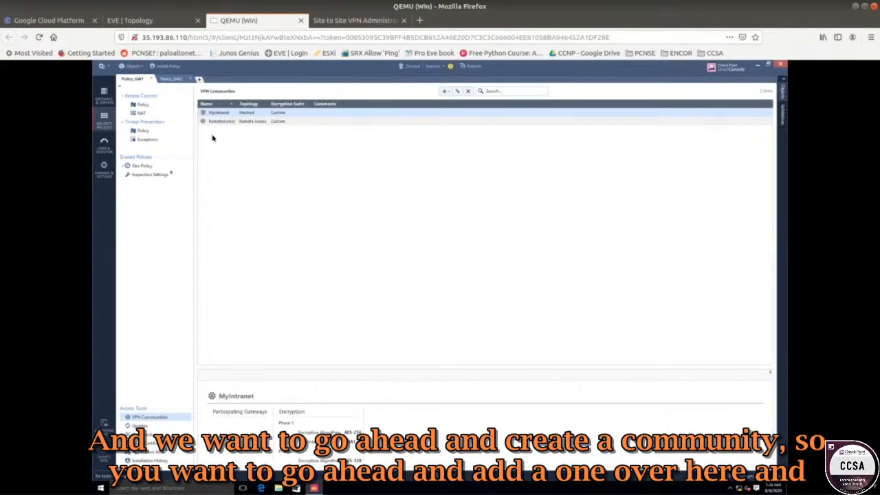
click(445, 92)
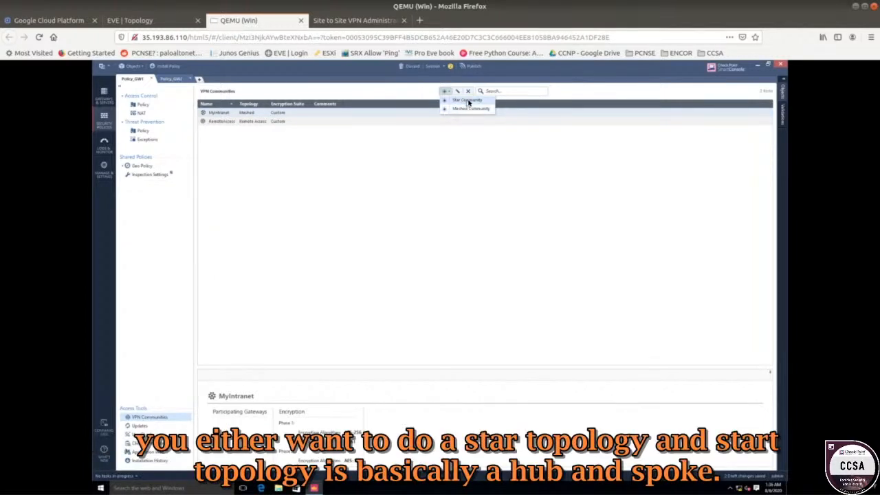
click(465, 101)
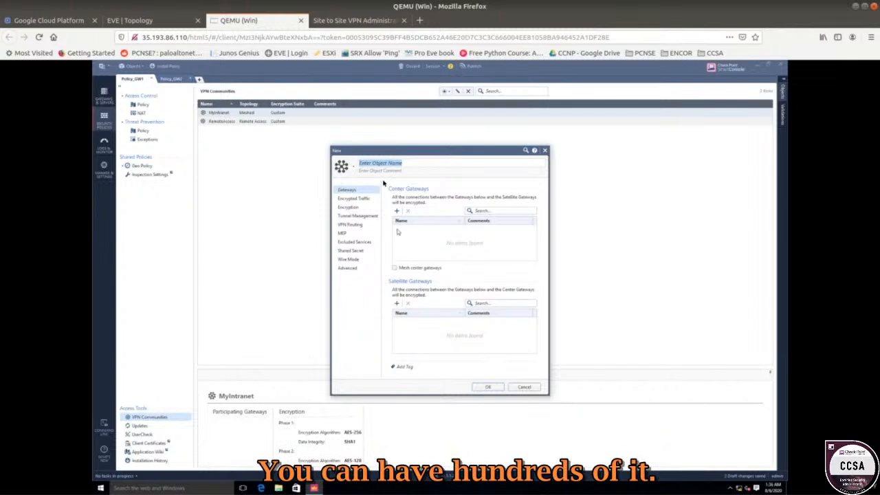
click(525, 386)
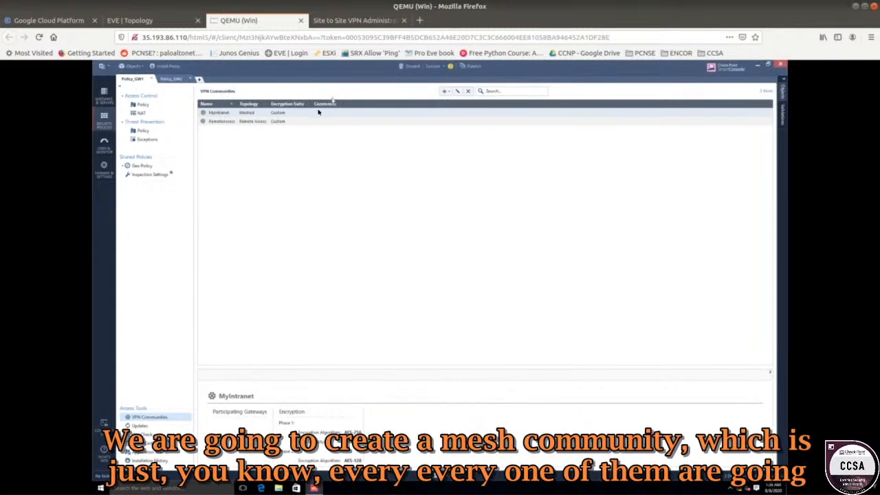
Create a new meshed VPN community named VPN-MESHED.
click(446, 91)
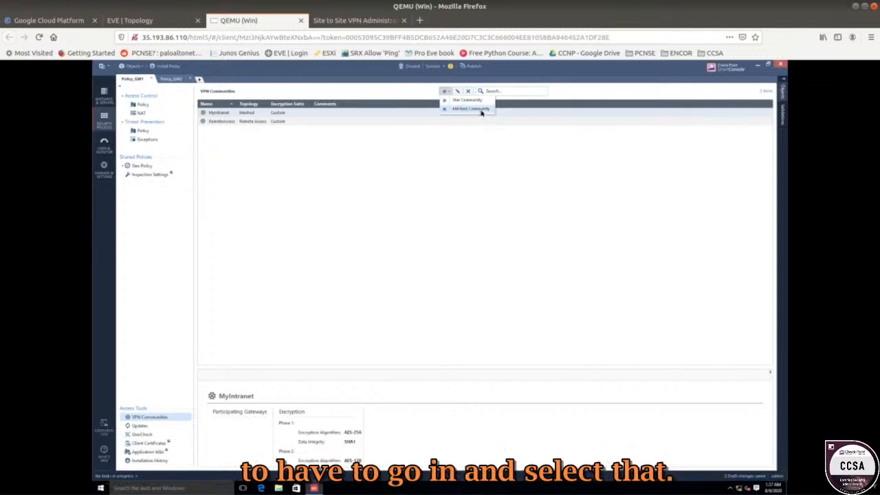
click(479, 110)
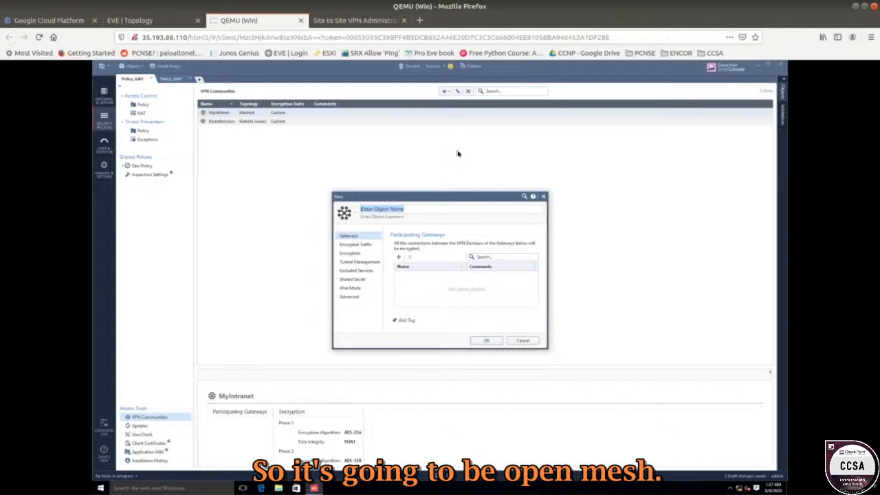
text(VPN-MESHED)
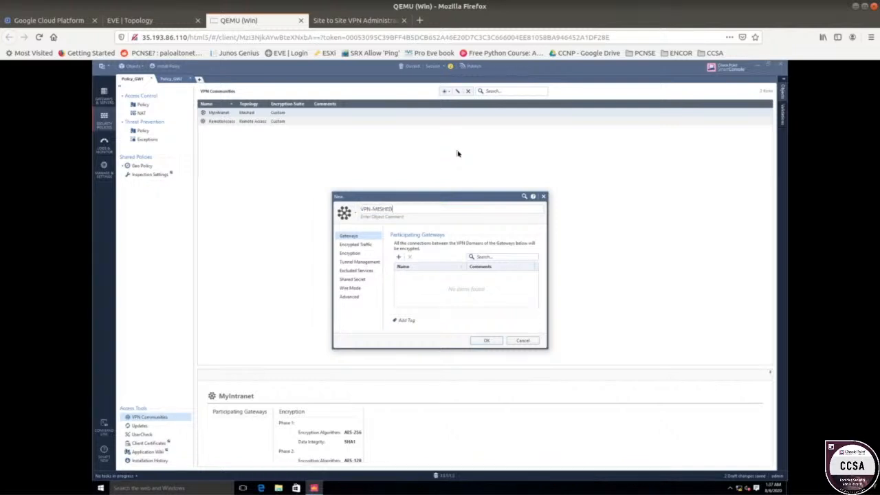
click(430, 293)
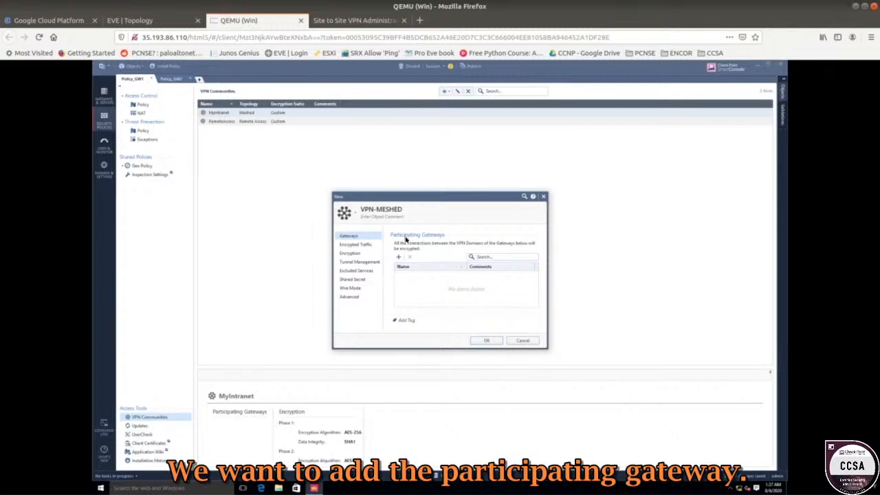
Add CPGW1 and CPGW22 as participating gateways of the VPN-MESHED community.
click(398, 257)
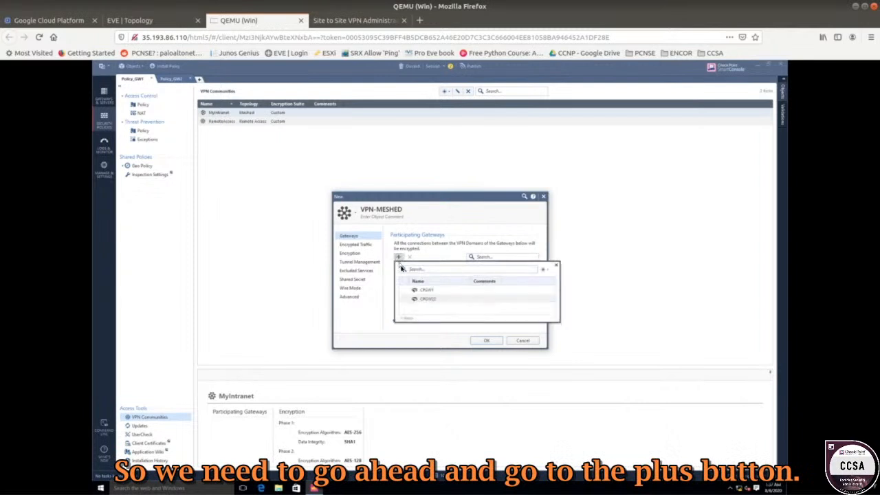
click(420, 290)
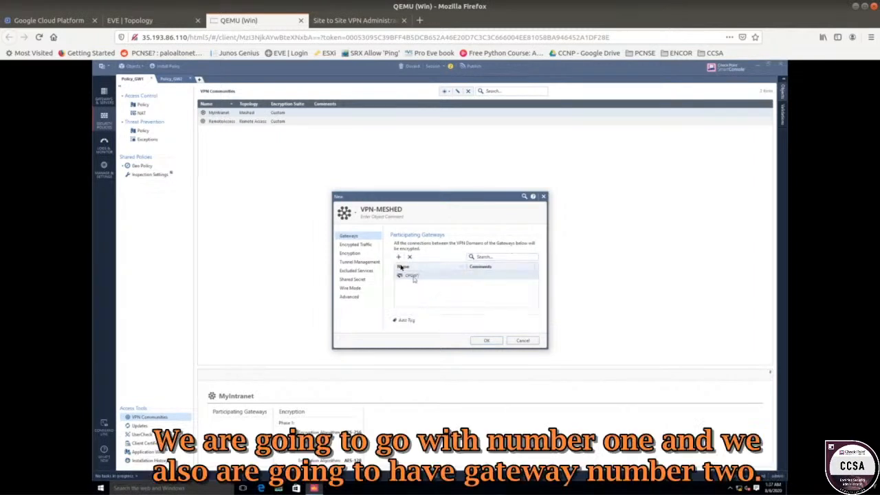
click(398, 257)
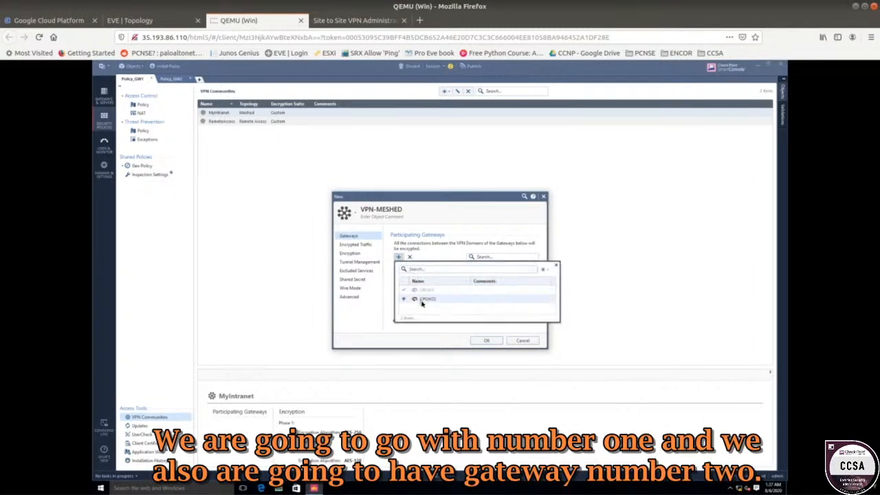
click(421, 300)
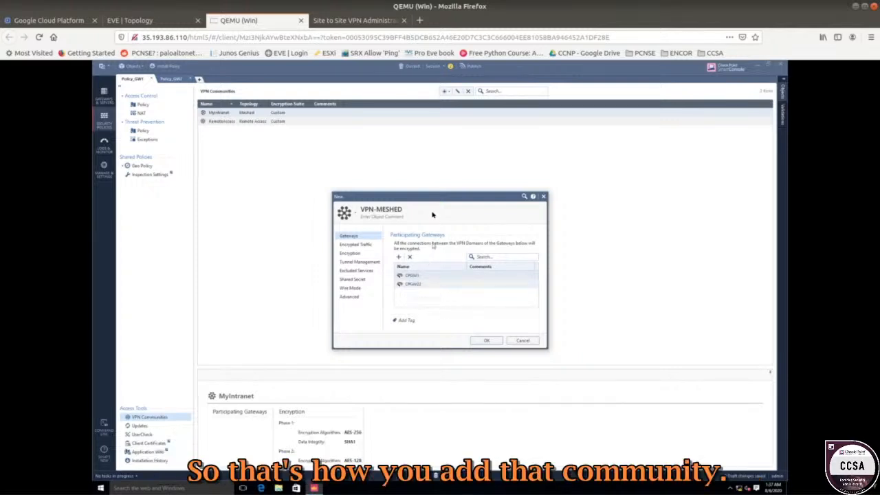
Review the community's encryption settings and shared secret page.
drag(417, 198, 348, 148)
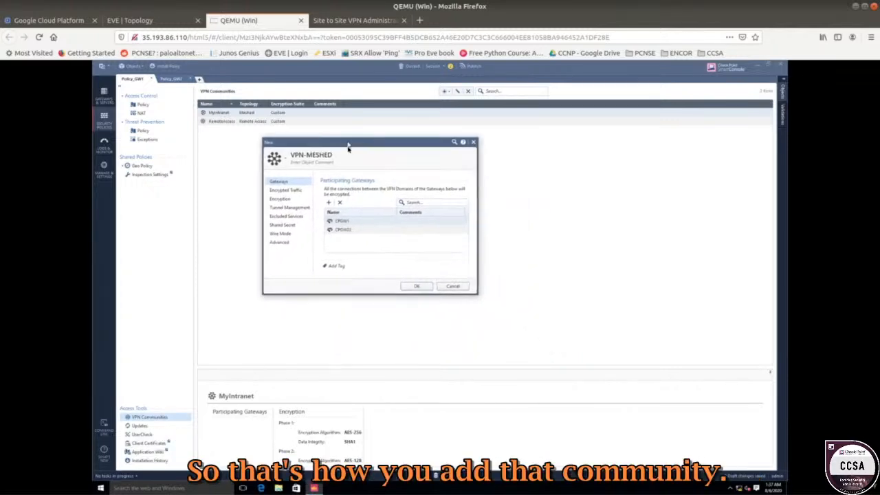
click(287, 200)
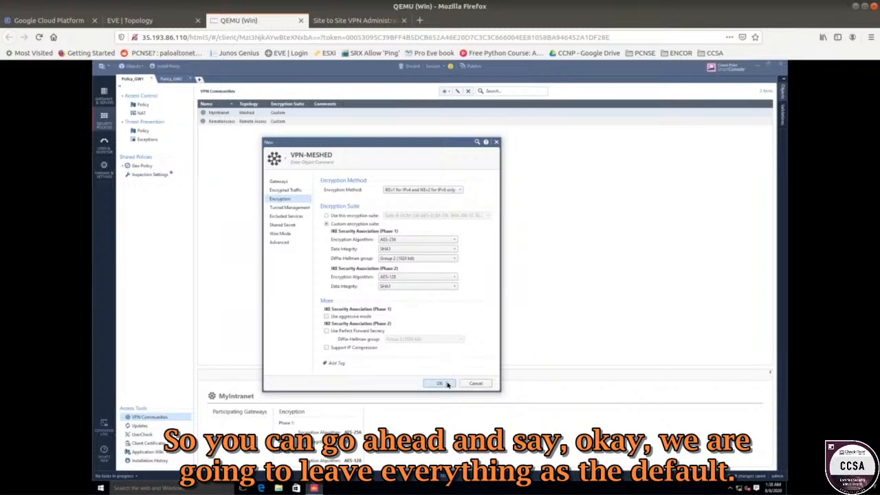
click(290, 226)
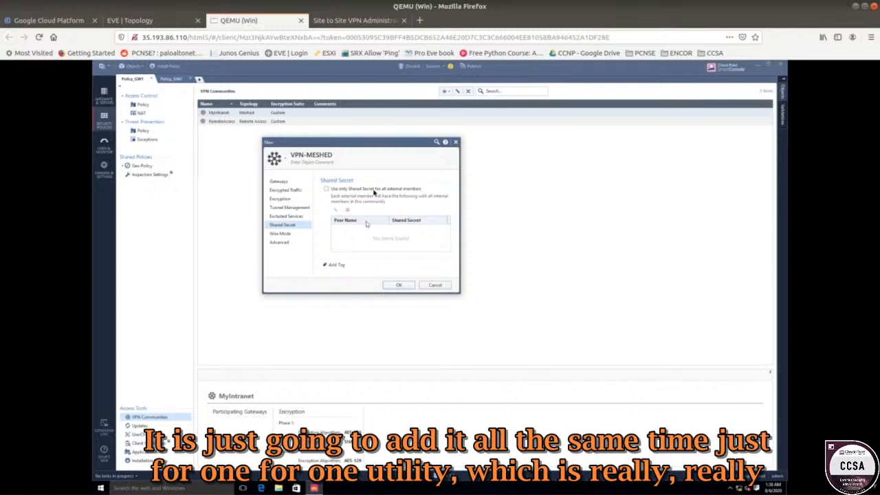
drag(369, 141, 372, 132)
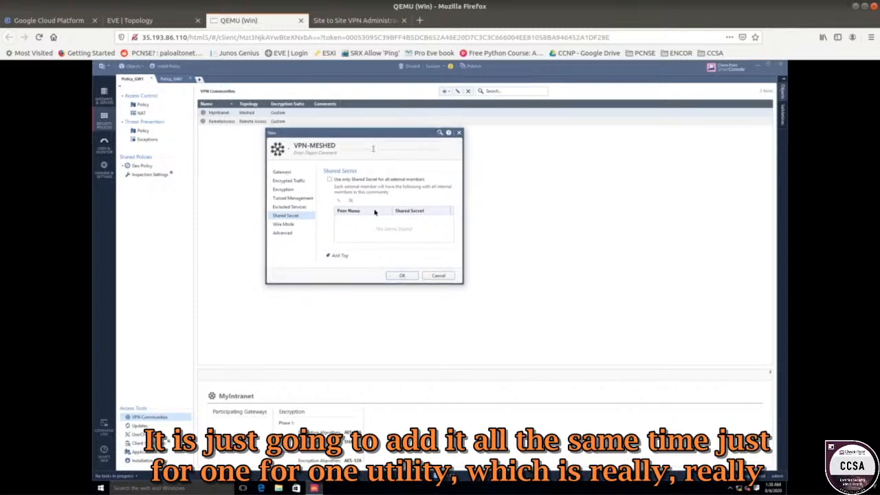
Save the VPN-MESHED community and check that it appears in the VPN Communities list of the Policy_GW2 policy.
click(401, 276)
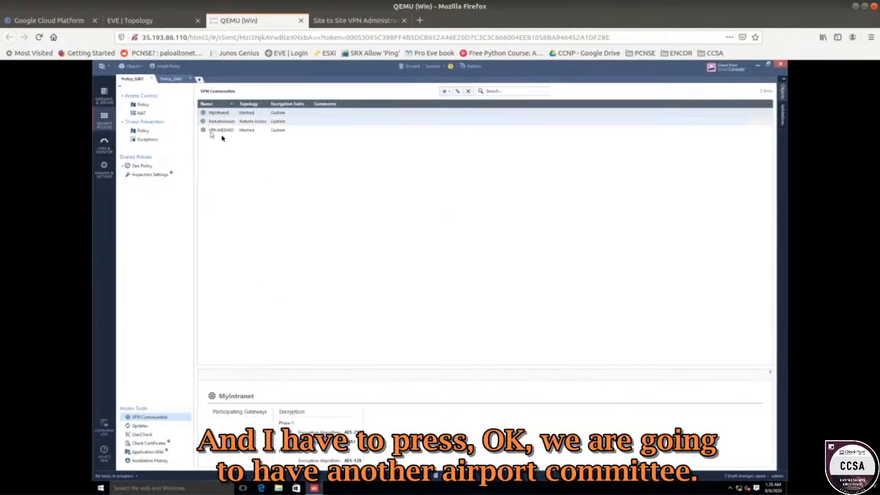
click(229, 132)
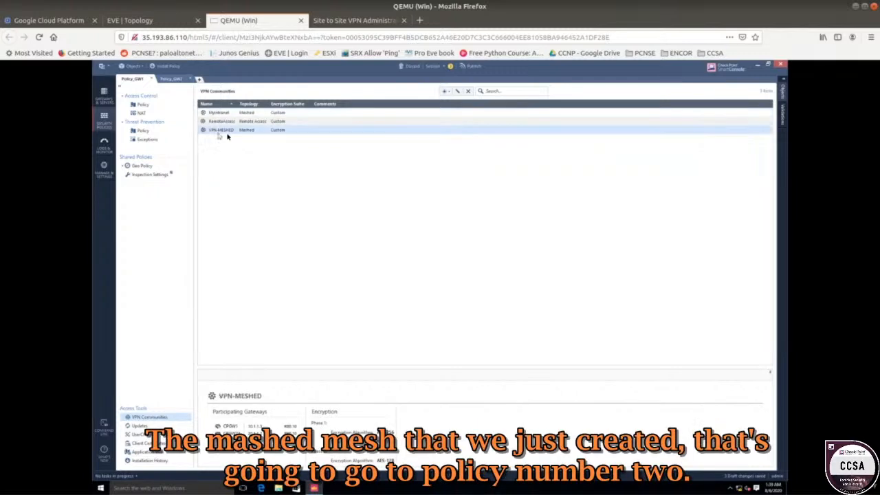
click(174, 80)
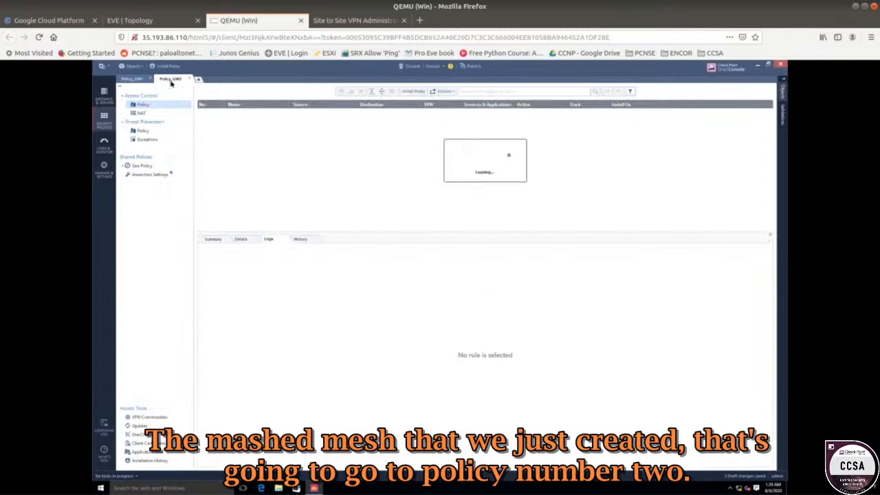
click(148, 417)
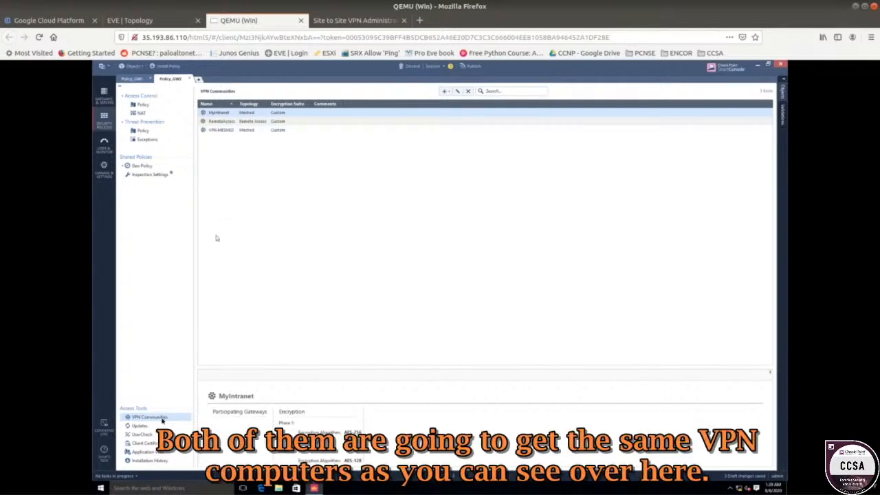
click(227, 130)
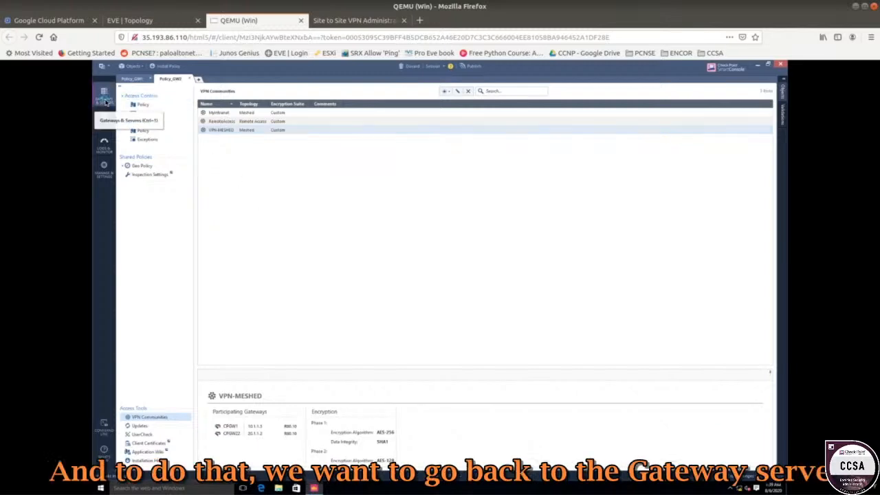
Open gateway CPGW1's properties and review its Network Management interfaces.
click(104, 99)
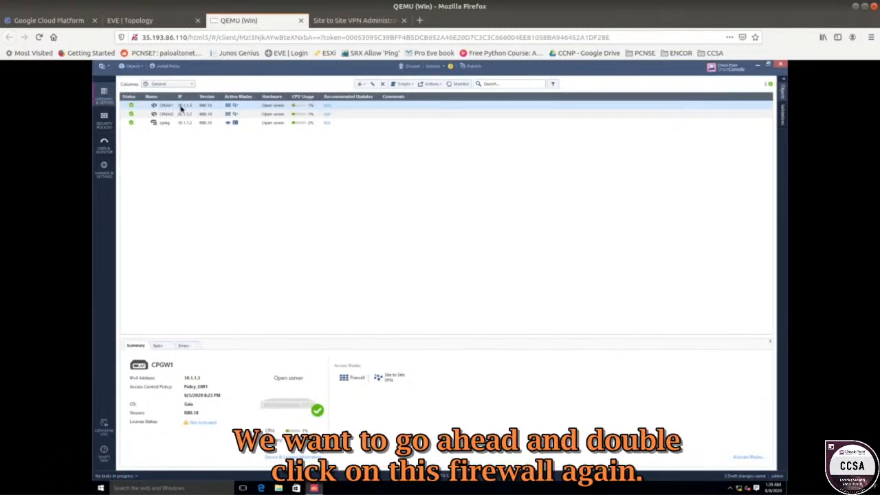
double_click(181, 107)
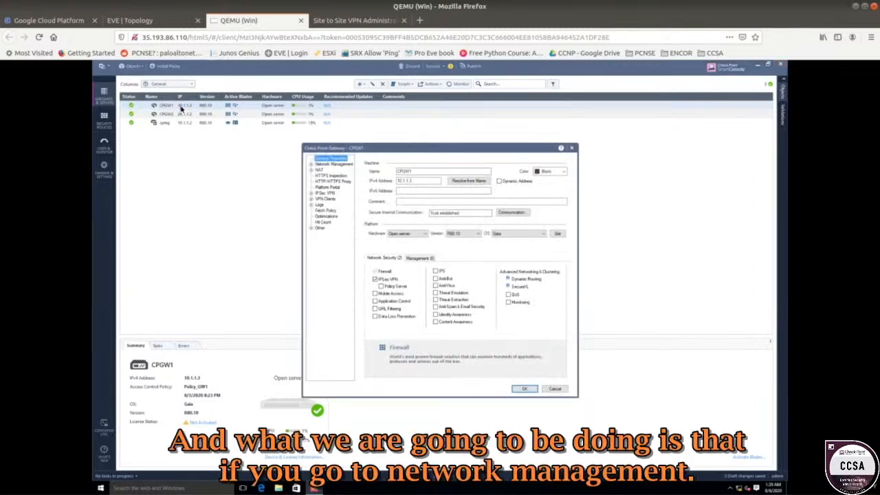
drag(436, 154, 318, 123)
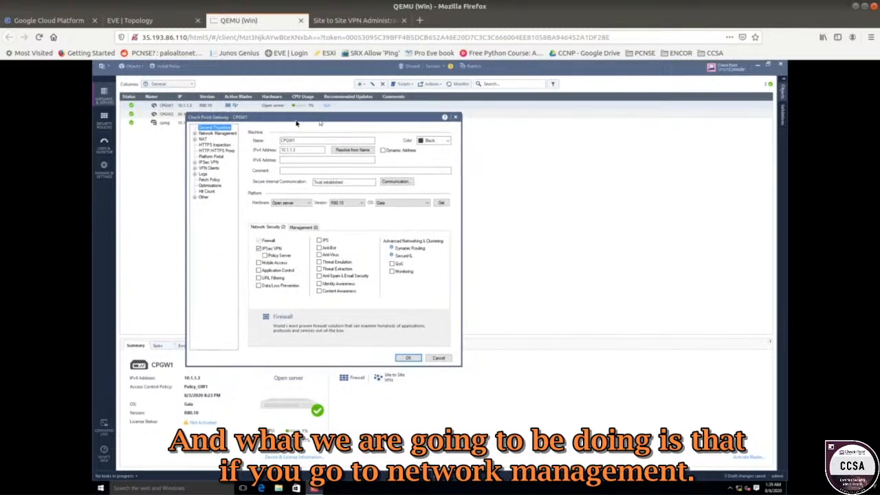
click(220, 134)
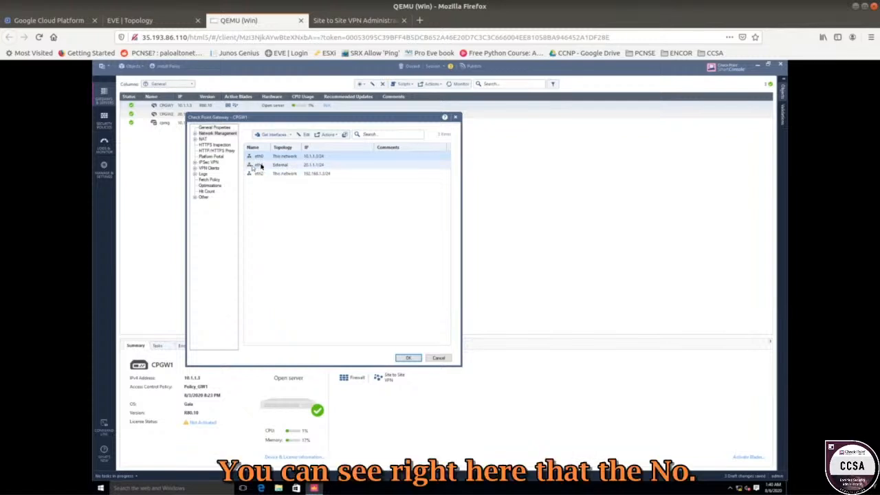
click(294, 167)
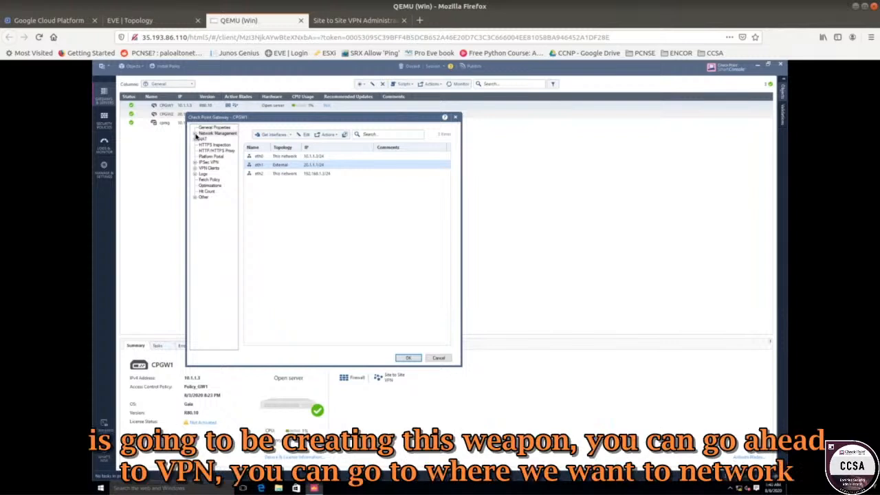
Set CPGW1's VPN domain to manually defined, using Inside Network.
click(195, 135)
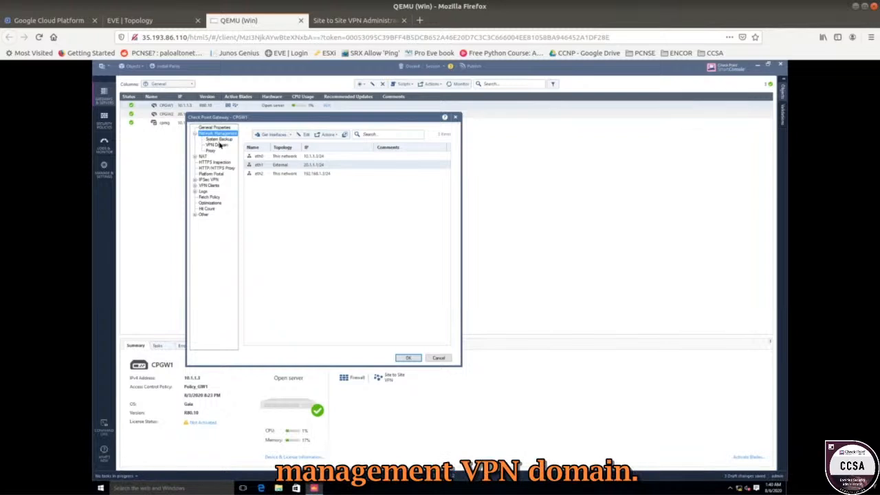
click(217, 145)
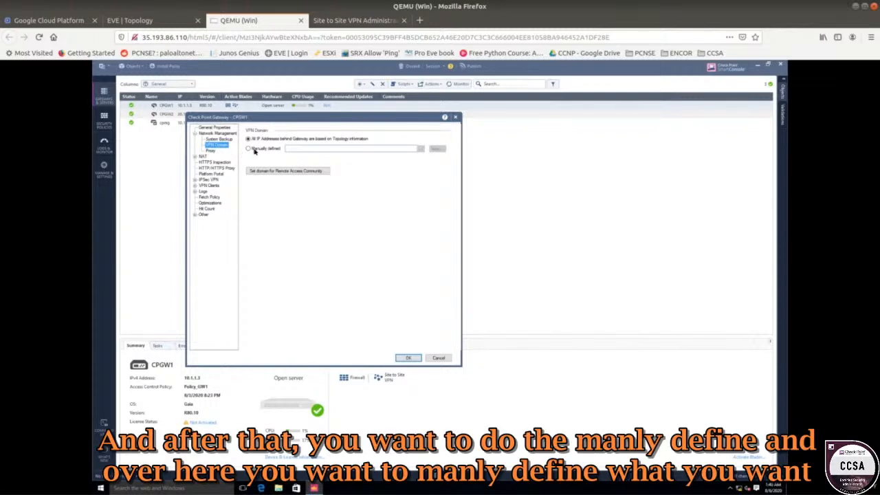
click(248, 149)
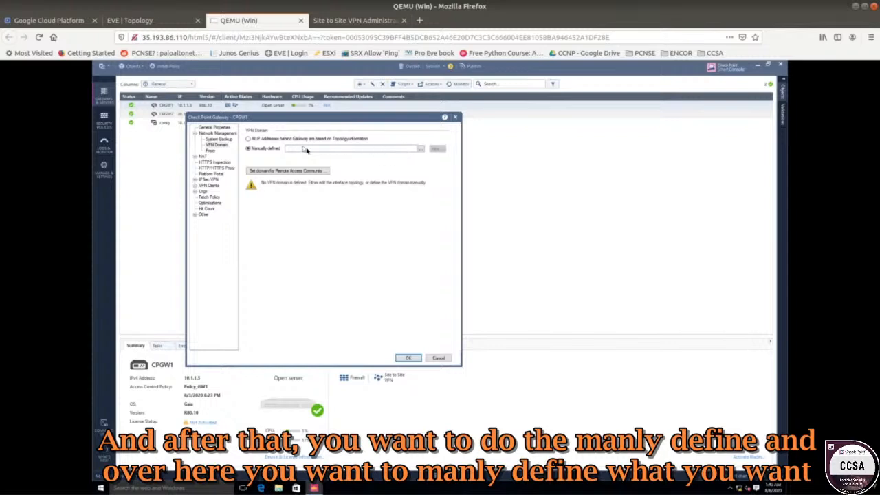
click(420, 150)
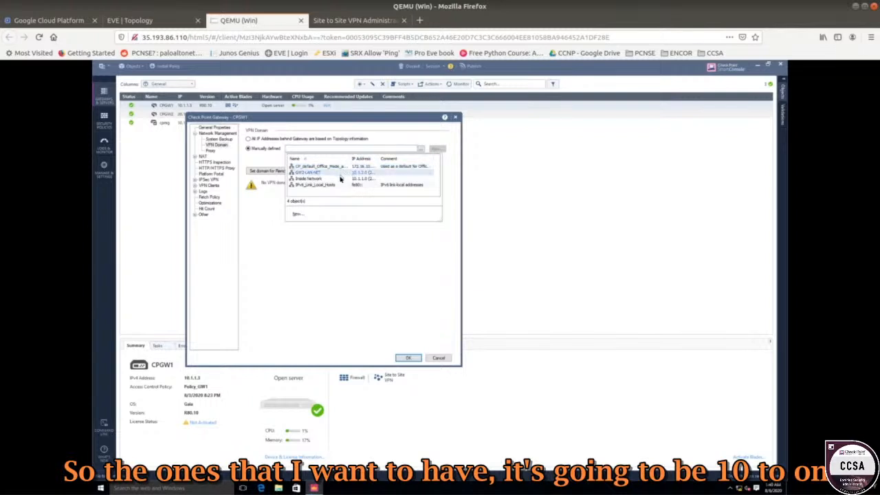
click(339, 178)
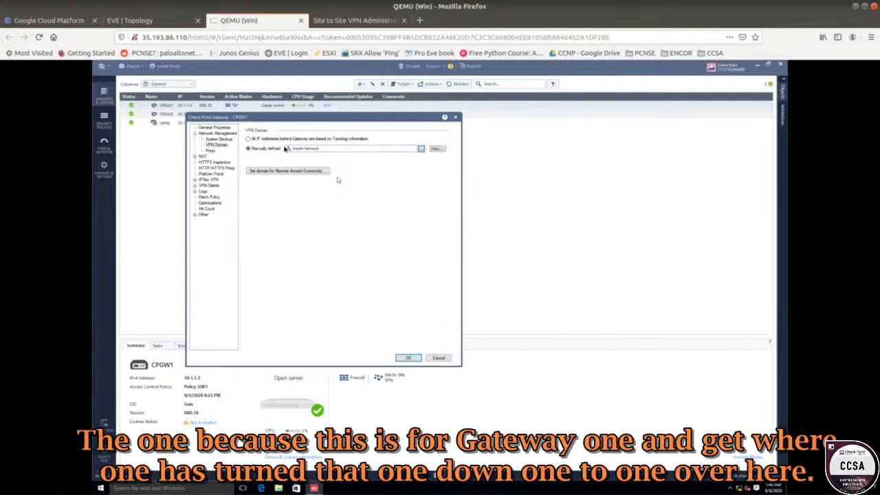
Create a new network object DMZ-Network with address 192.168.1.0 and net mask 255.255.255.0.
click(148, 21)
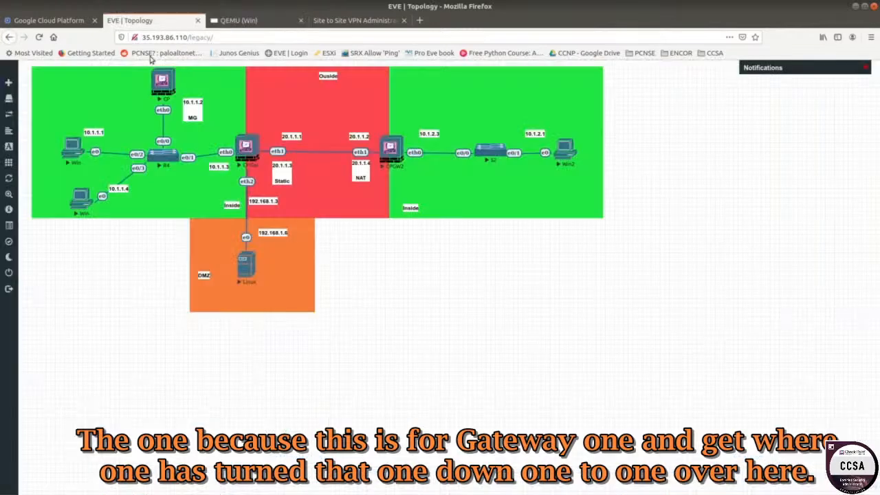
click(264, 22)
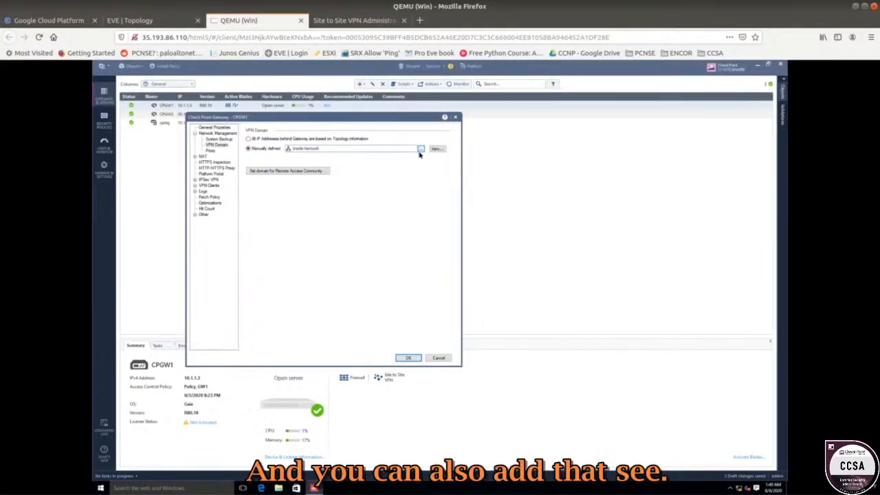
click(420, 149)
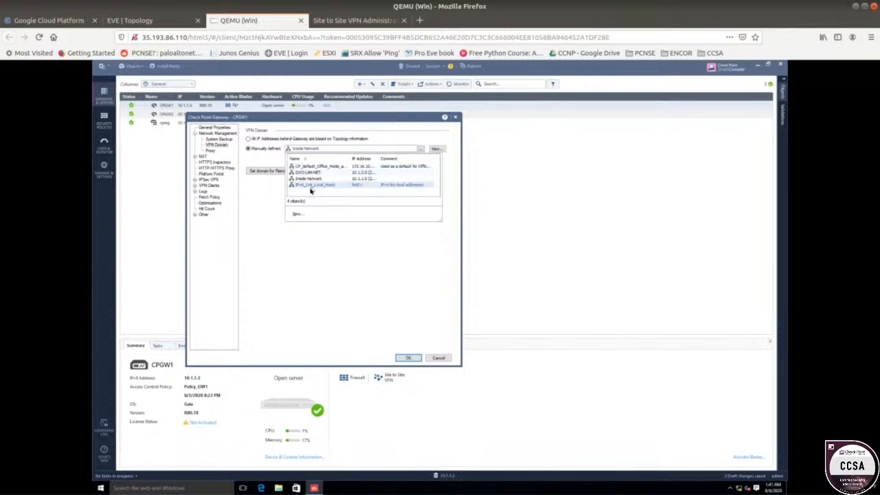
click(296, 214)
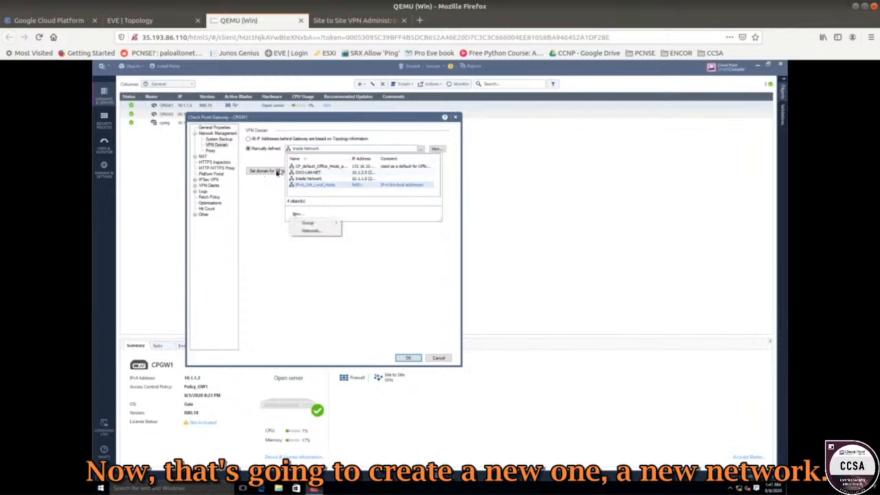
click(313, 230)
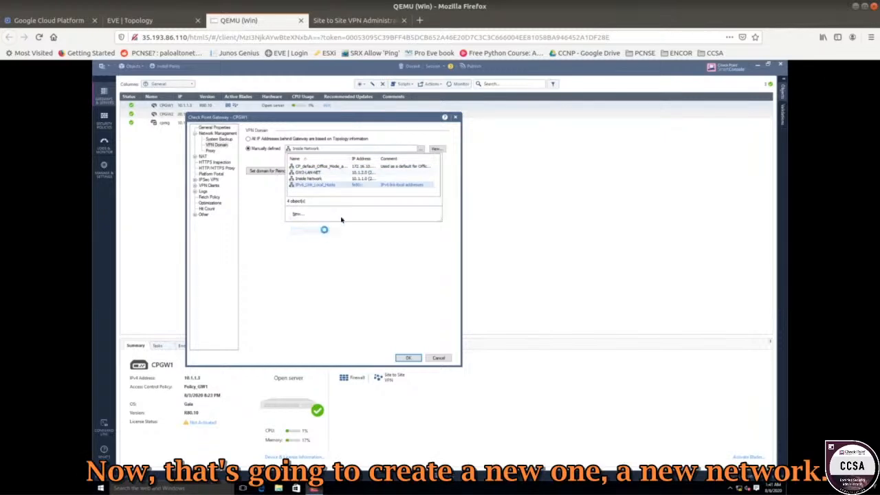
click(165, 25)
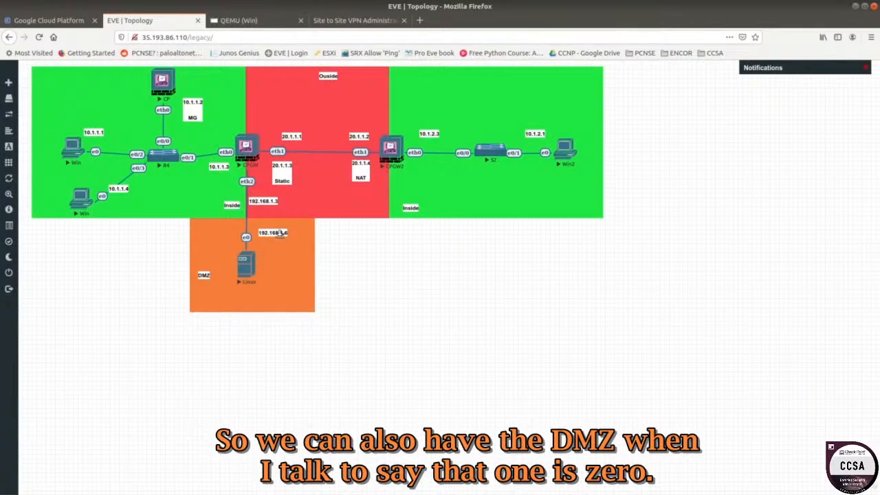
click(251, 20)
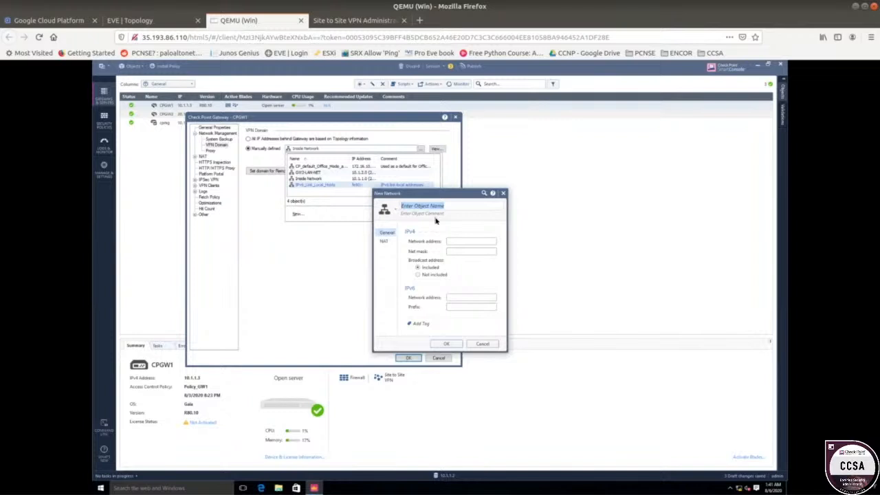
text(DMZ-Network)
click(462, 242)
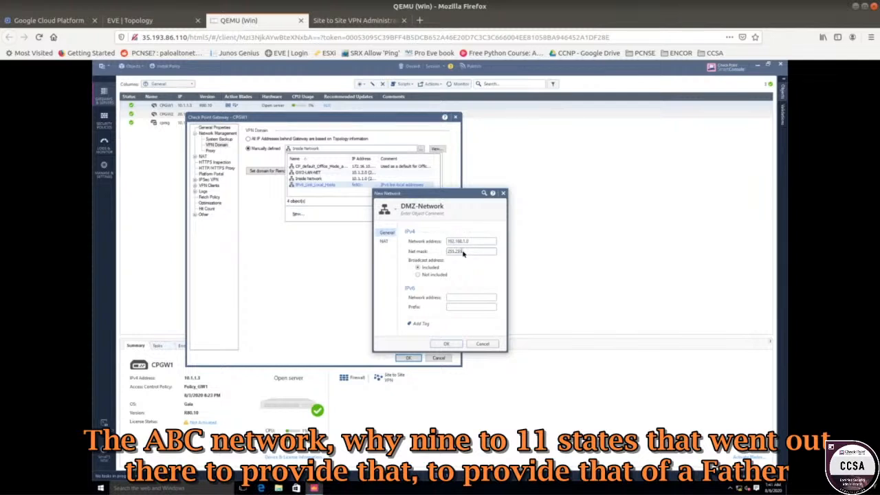
text(255.0)
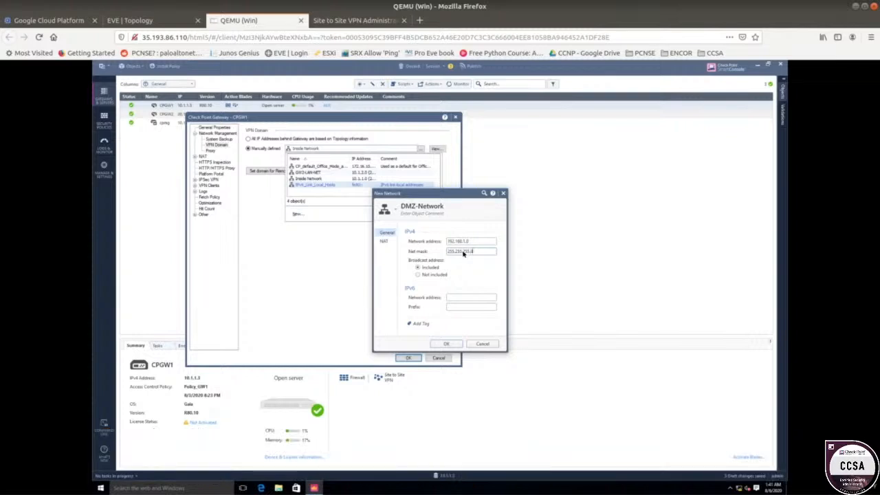
click(446, 344)
Set CPGW1's manually defined VPN domain to DMZ-Network and dismiss the notice.
click(419, 151)
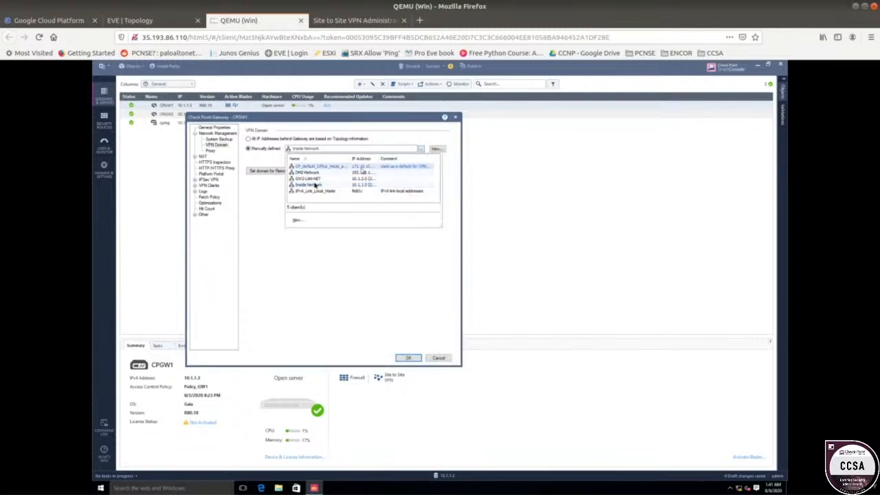
double_click(311, 173)
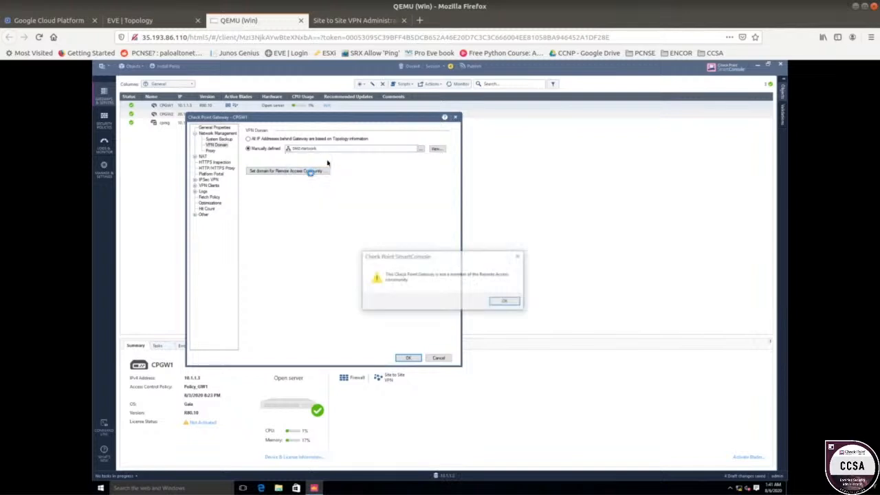
click(505, 301)
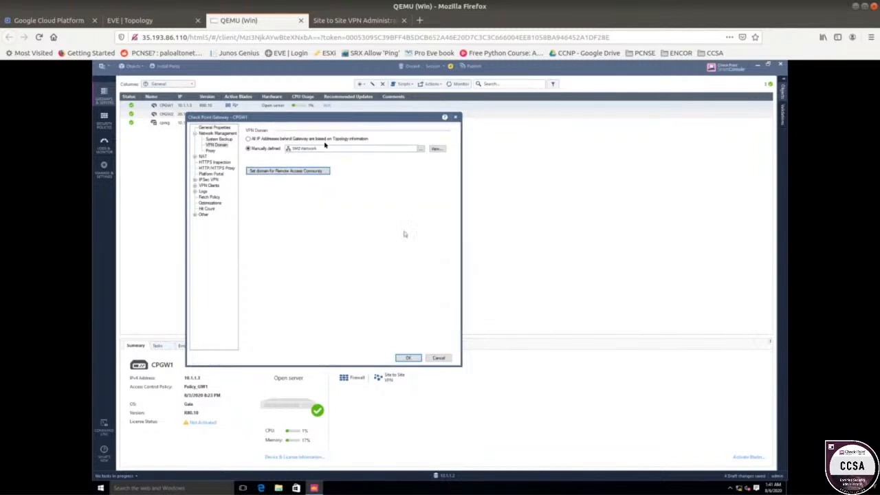
View the details of the DMZ-Network object.
click(368, 150)
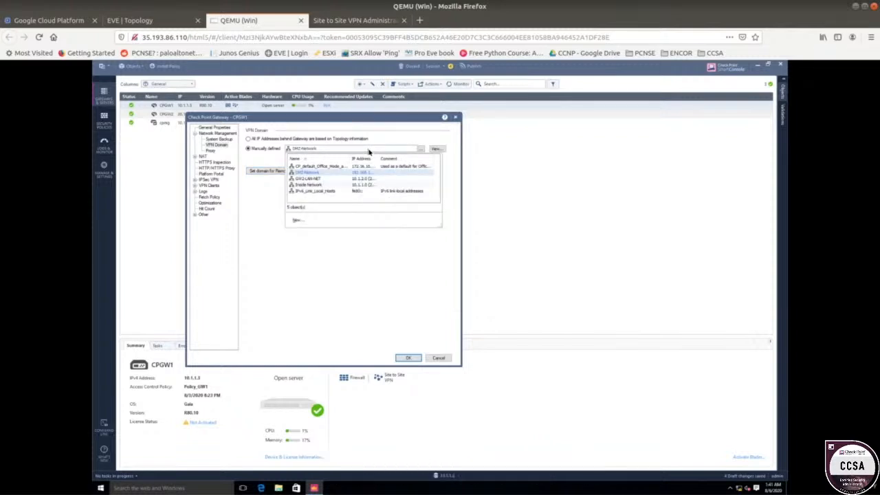
click(437, 149)
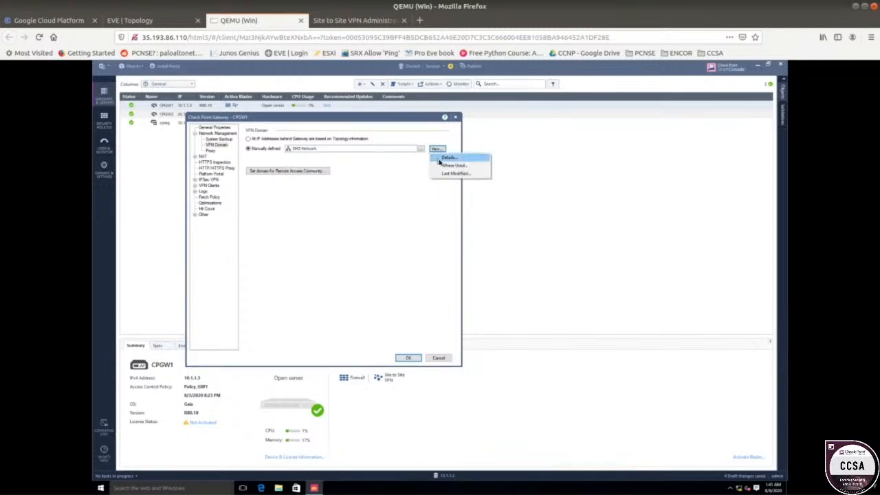
click(440, 159)
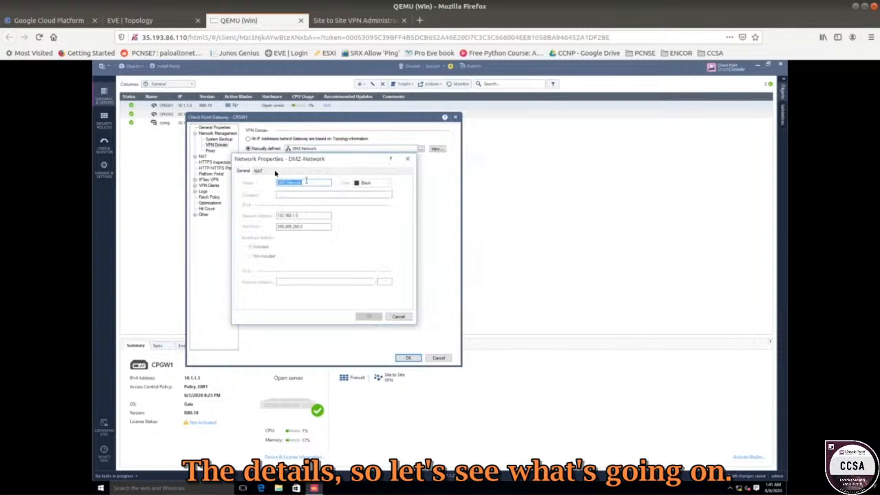
click(407, 159)
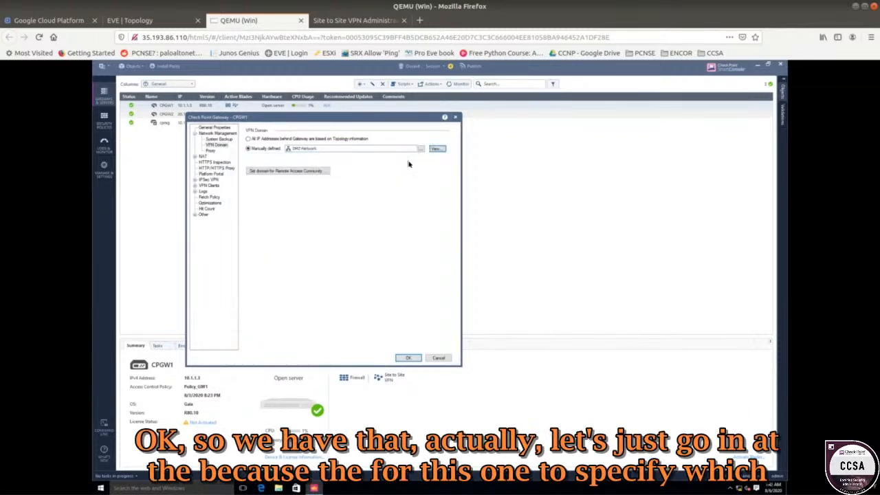
Set CPGW1's VPN domain back to Inside Network and check the lab topology.
click(420, 150)
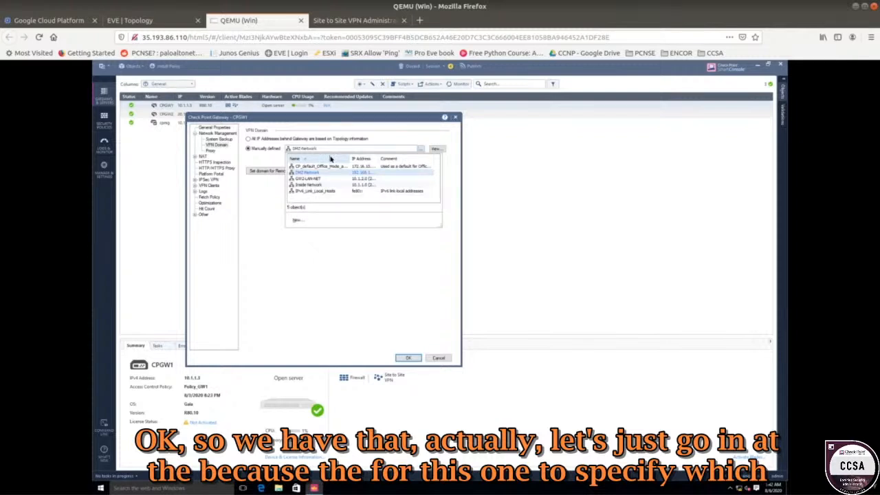
click(313, 184)
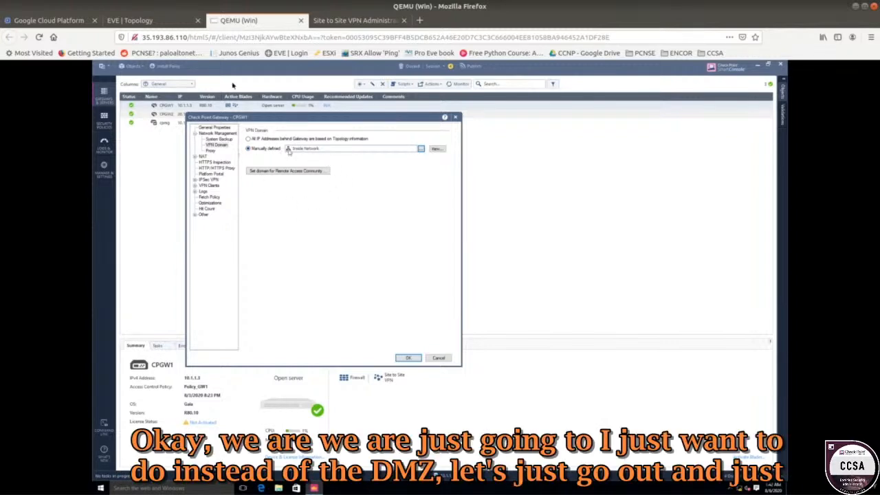
click(162, 21)
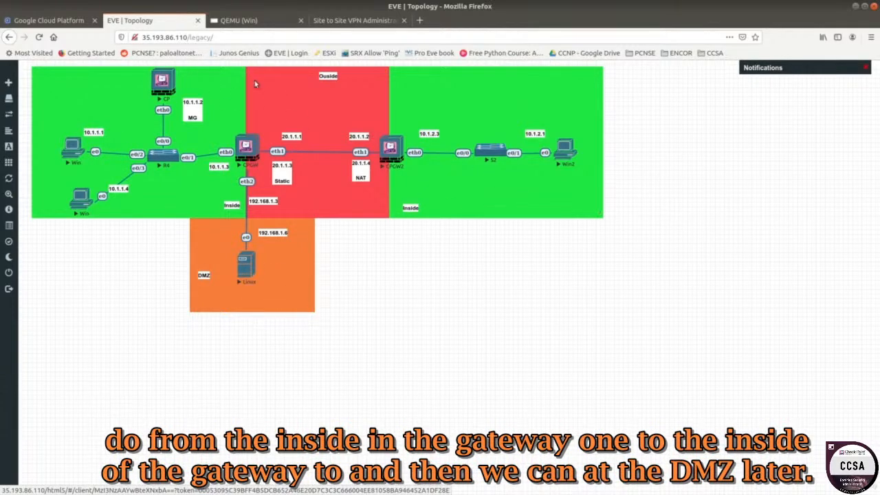
Keep Inside Network as CPGW1's manually defined VPN domain and close the gateway properties.
click(256, 21)
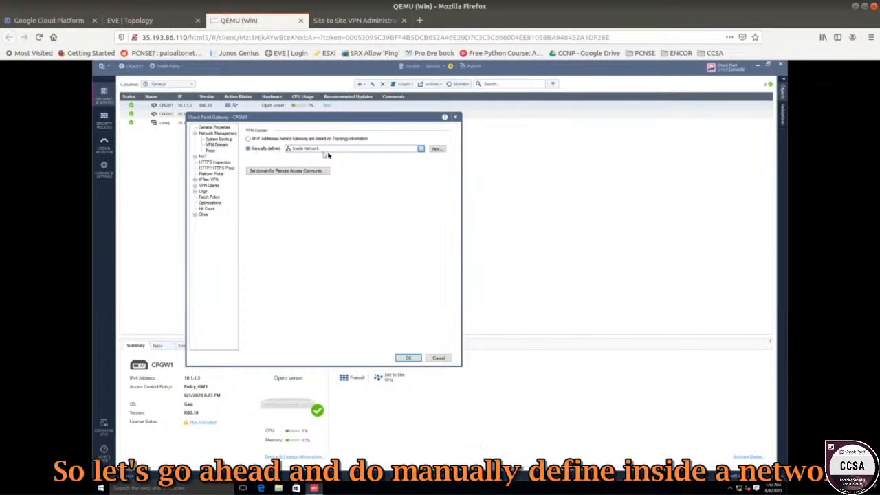
click(420, 149)
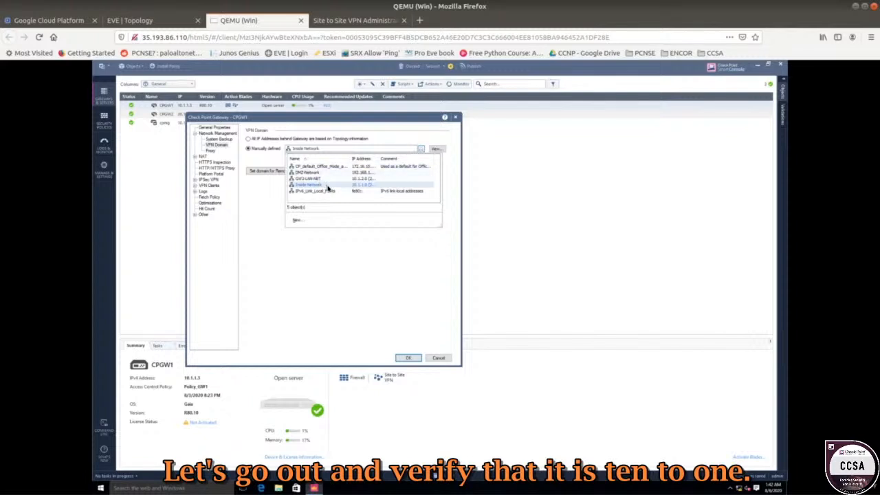
click(327, 185)
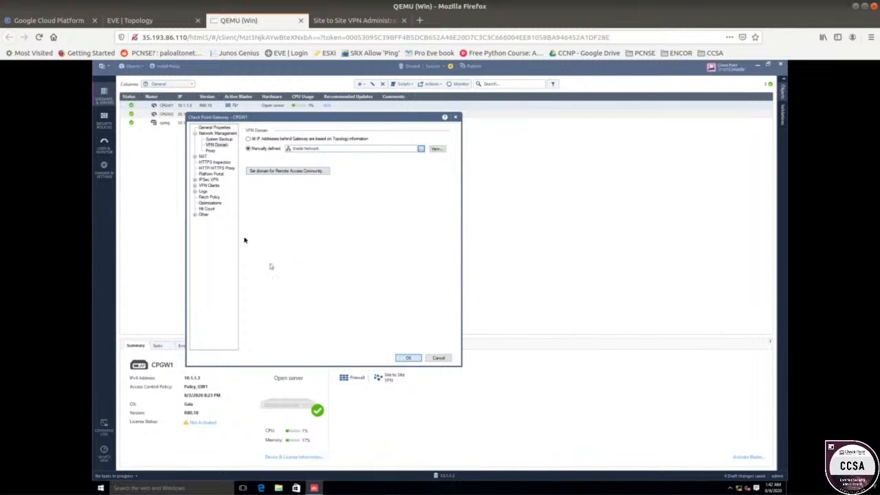
click(408, 358)
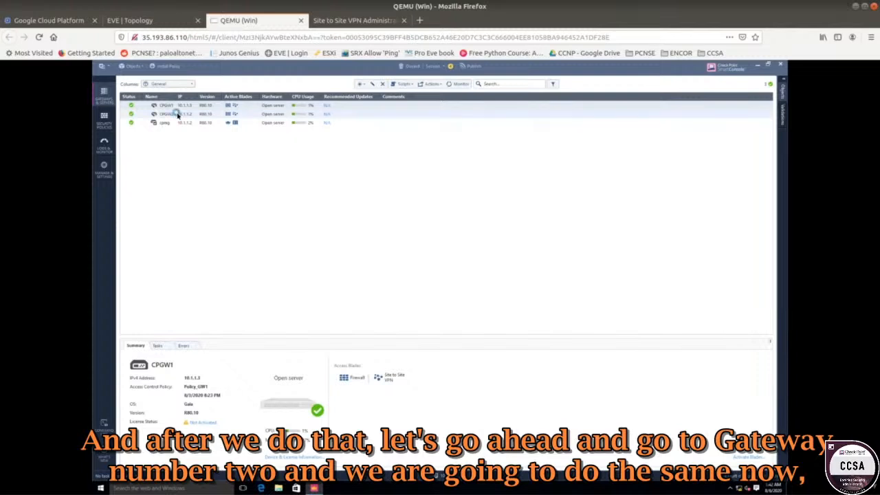
Set CPGW22's manually defined VPN domain to GW2-LAN-NET and save the gateway properties.
click(177, 114)
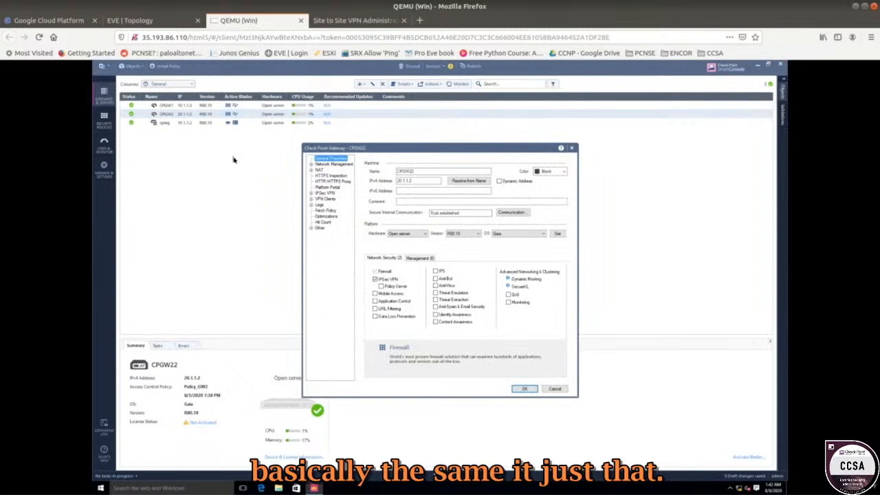
click(335, 164)
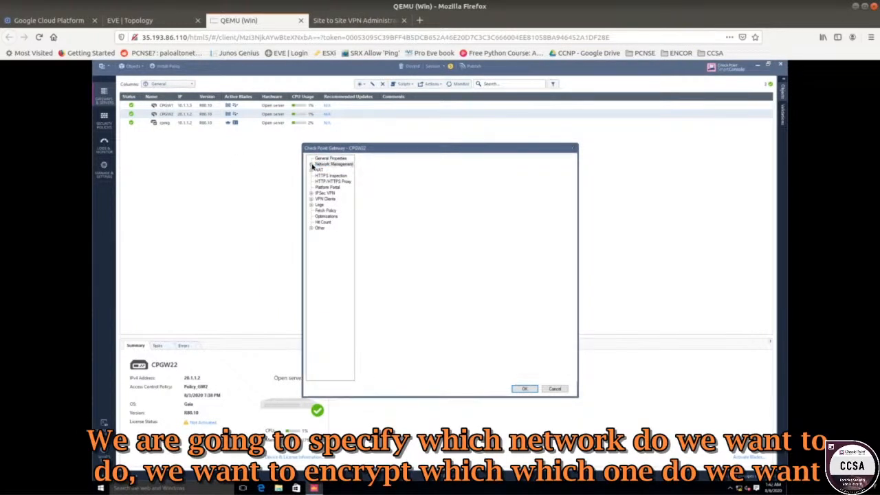
click(311, 165)
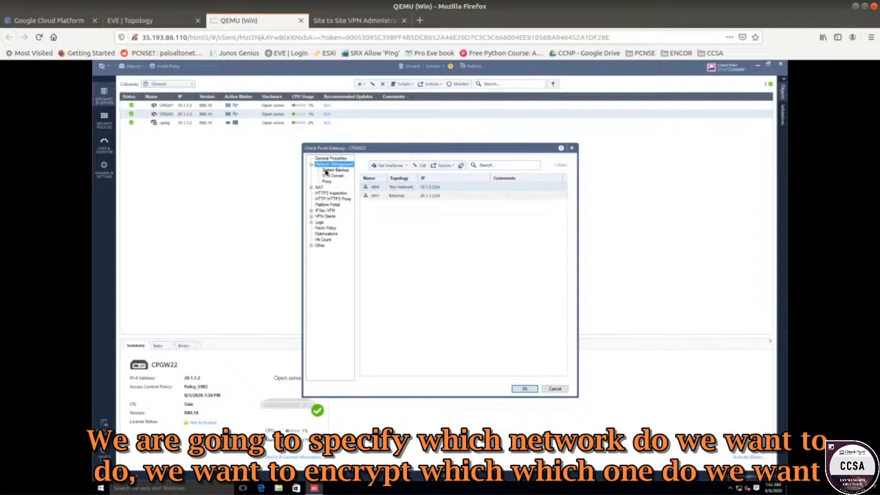
click(336, 176)
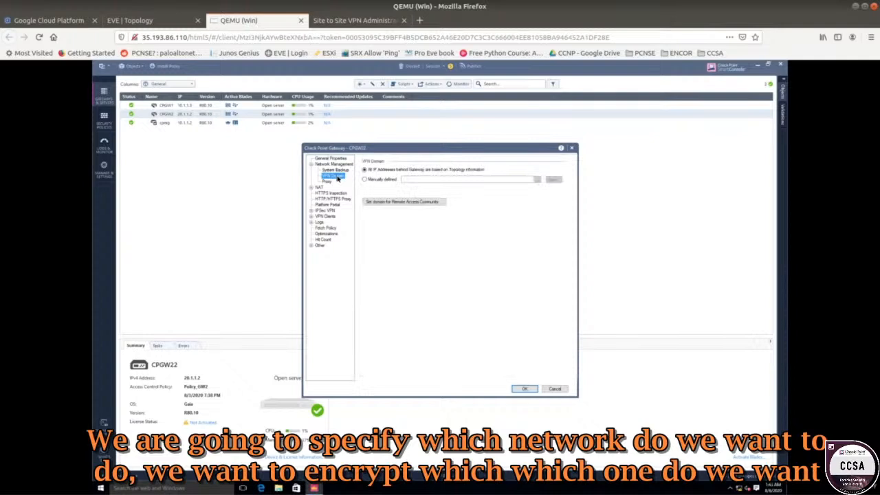
click(364, 180)
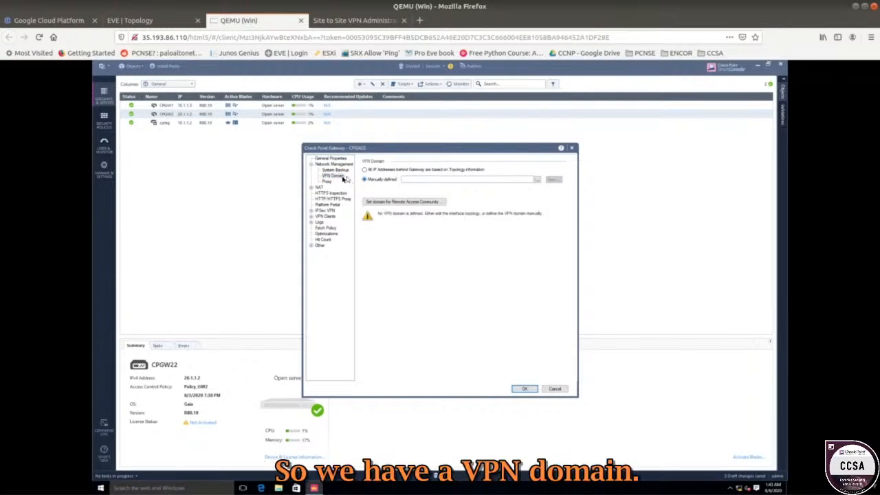
click(538, 180)
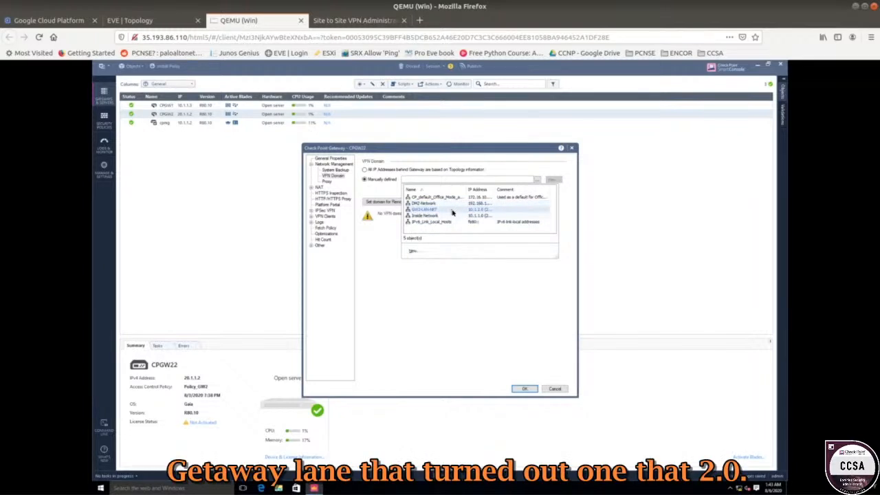
click(452, 212)
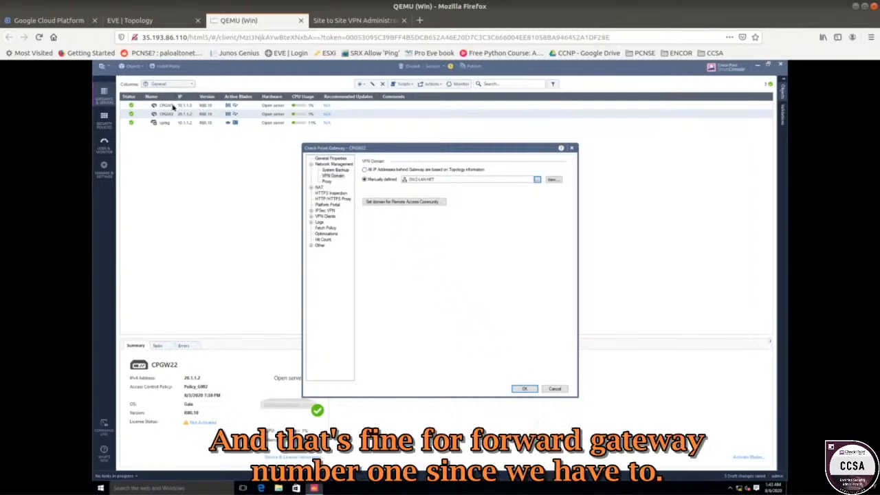
click(148, 20)
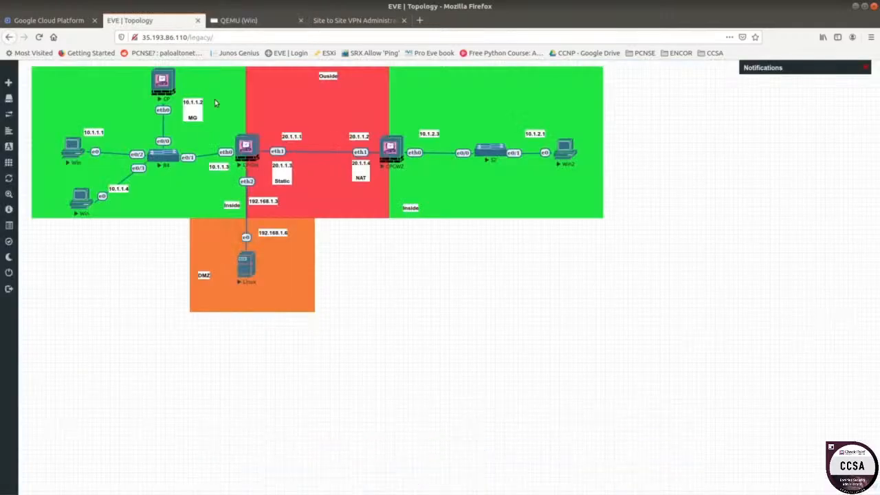
click(246, 23)
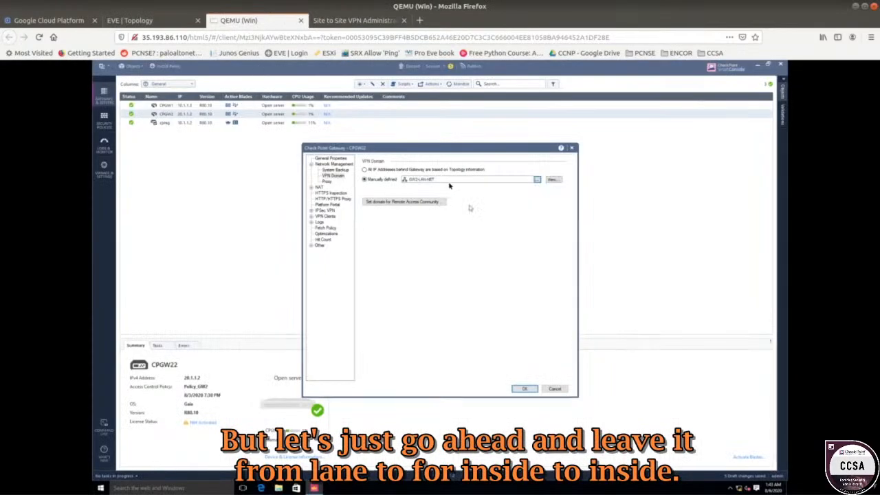
click(522, 389)
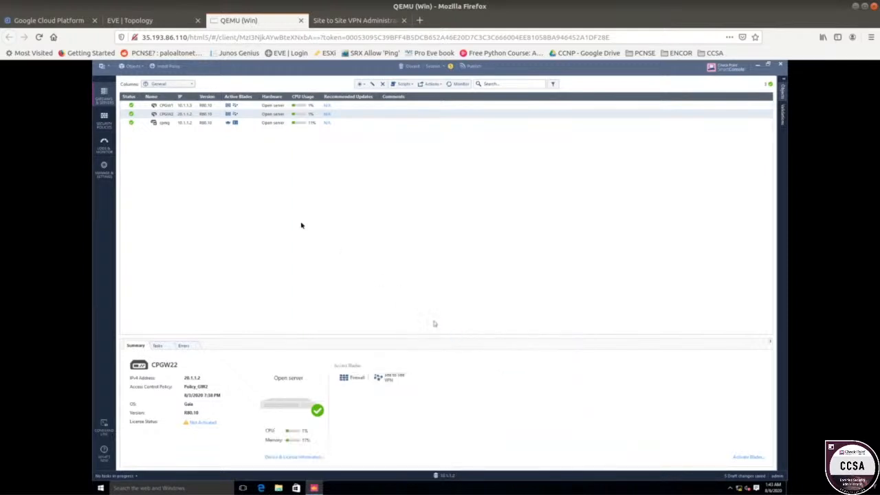
Open CPGW1's properties and review the VPN communities it participates in under IPSec VPN.
click(454, 312)
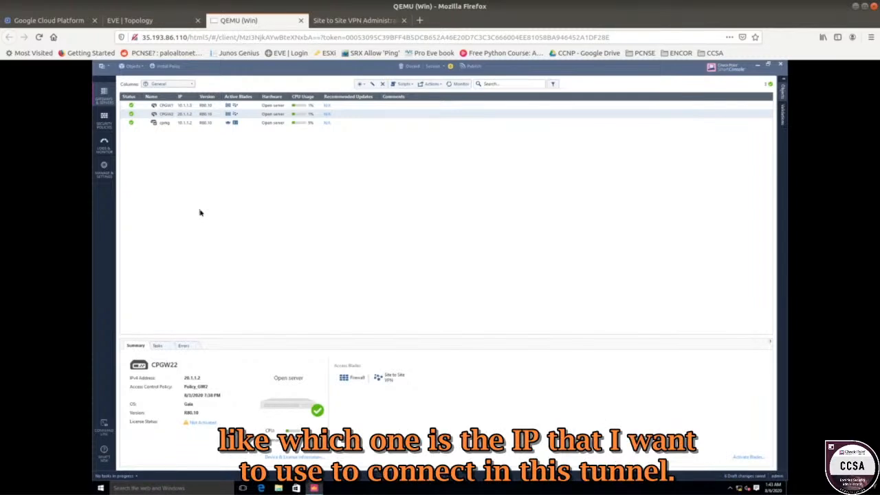
click(173, 22)
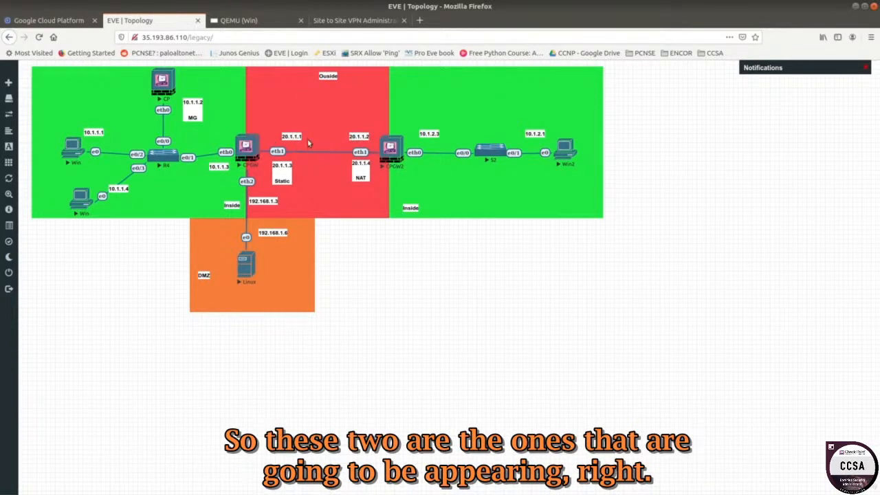
click(268, 26)
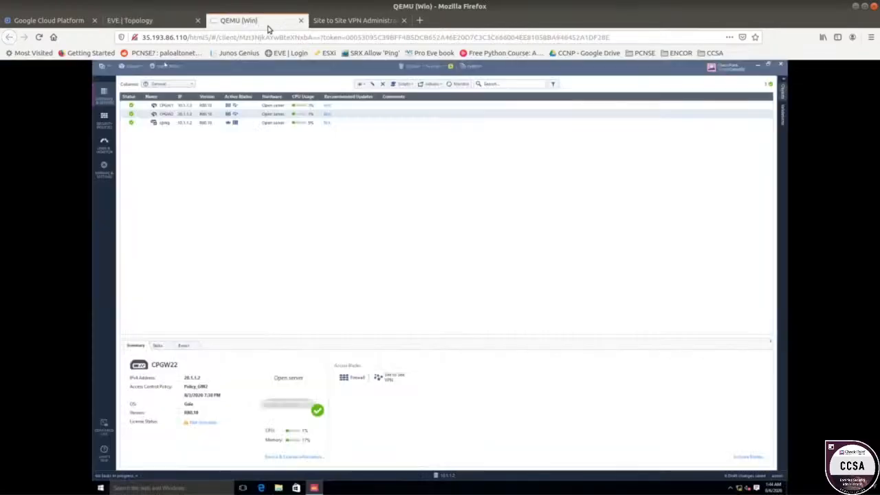
click(174, 106)
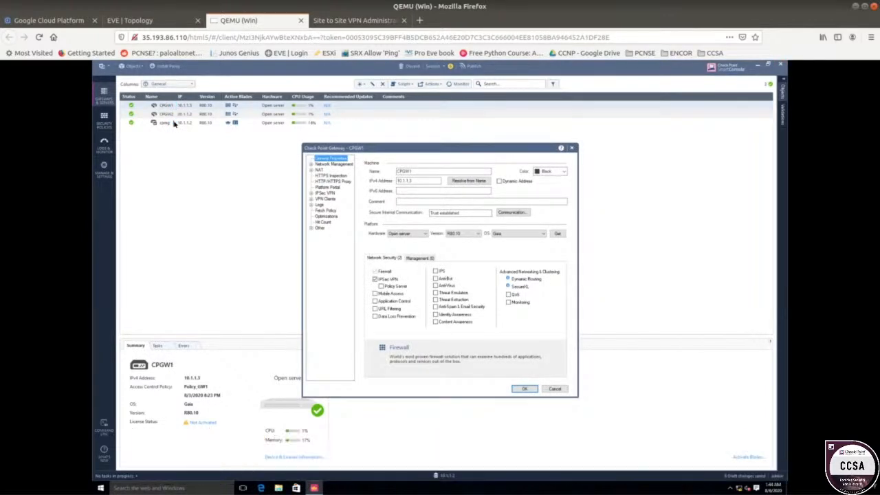
drag(381, 151, 282, 149)
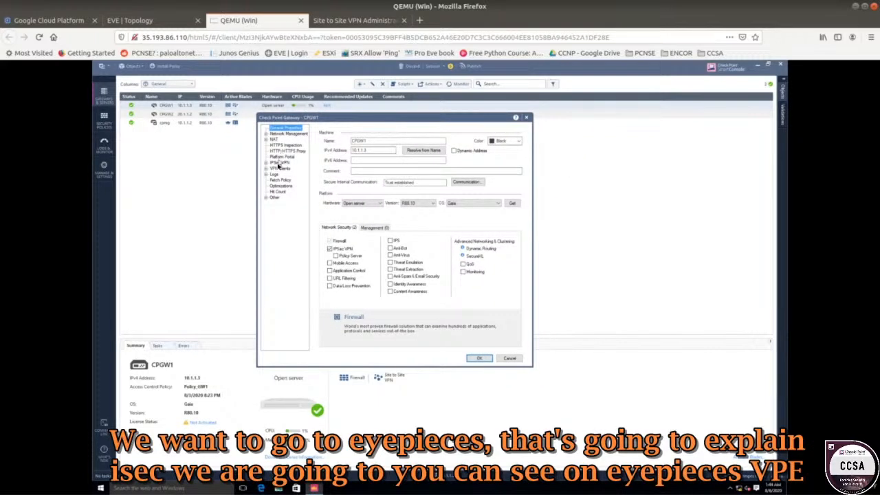
click(279, 163)
click(267, 163)
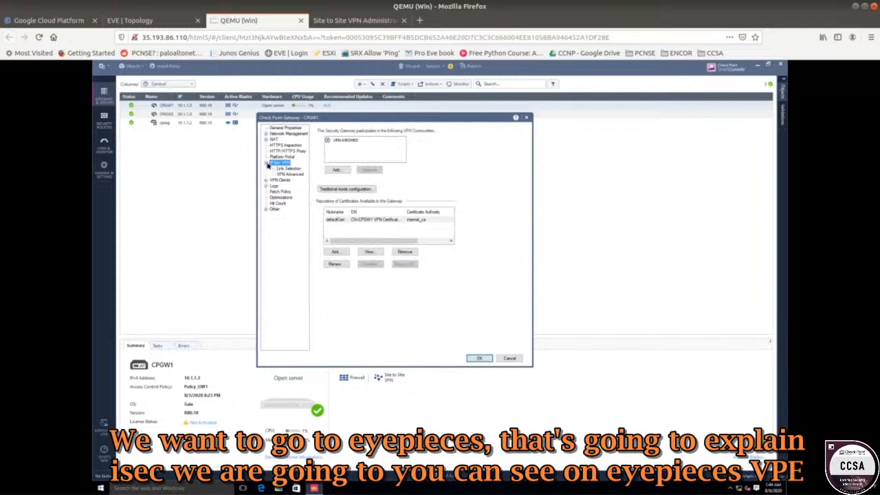
click(288, 168)
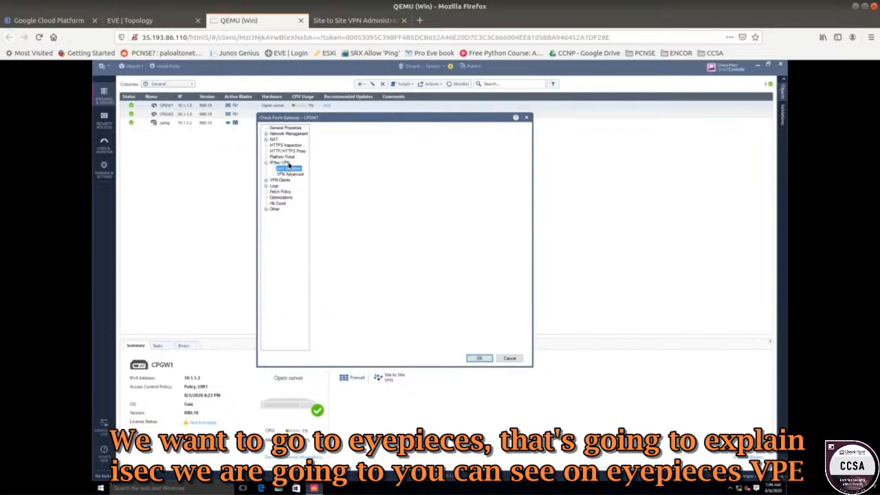
click(288, 163)
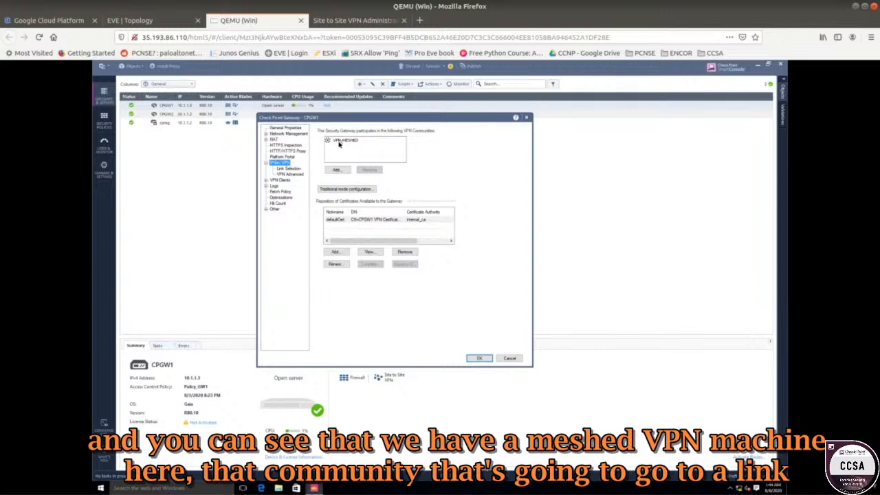
Set CPGW1's link selection to use the topology table address 20.1.1.1 and save the gateway.
click(293, 172)
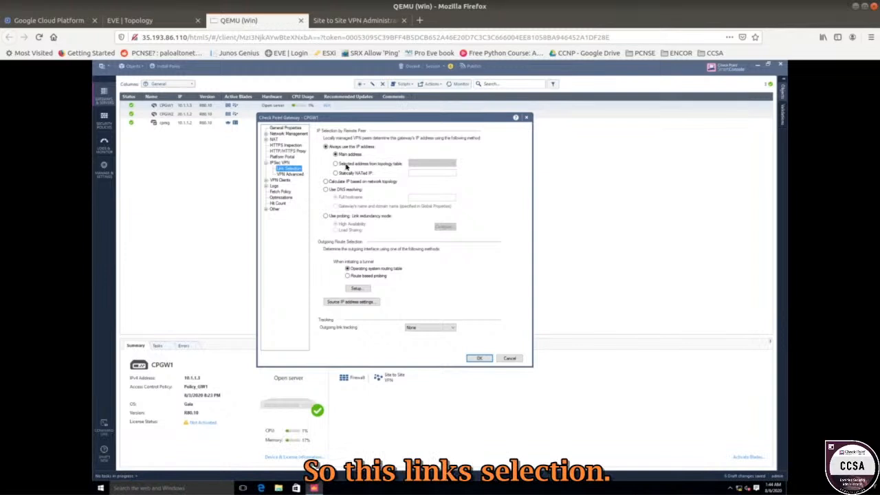
click(347, 167)
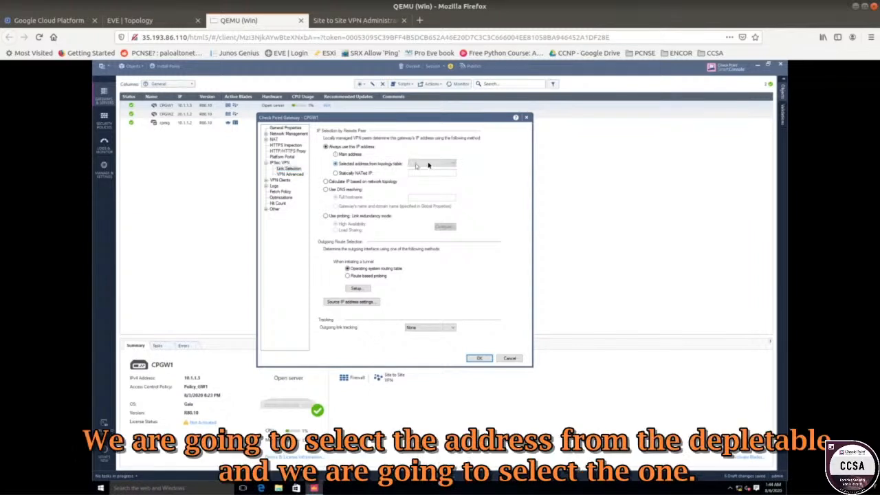
click(428, 165)
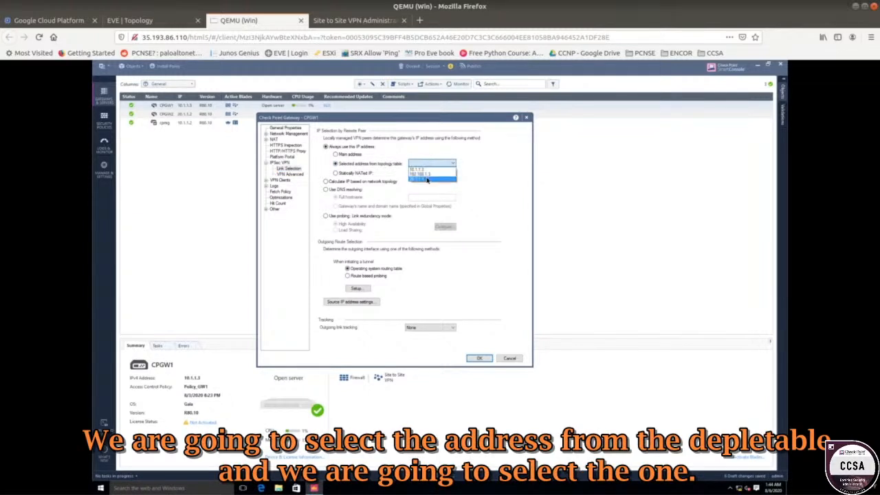
click(426, 174)
click(137, 20)
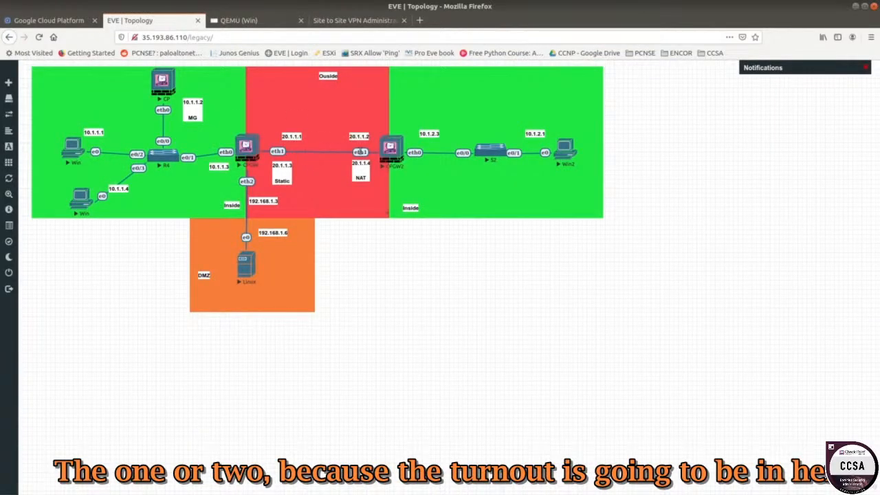
click(237, 21)
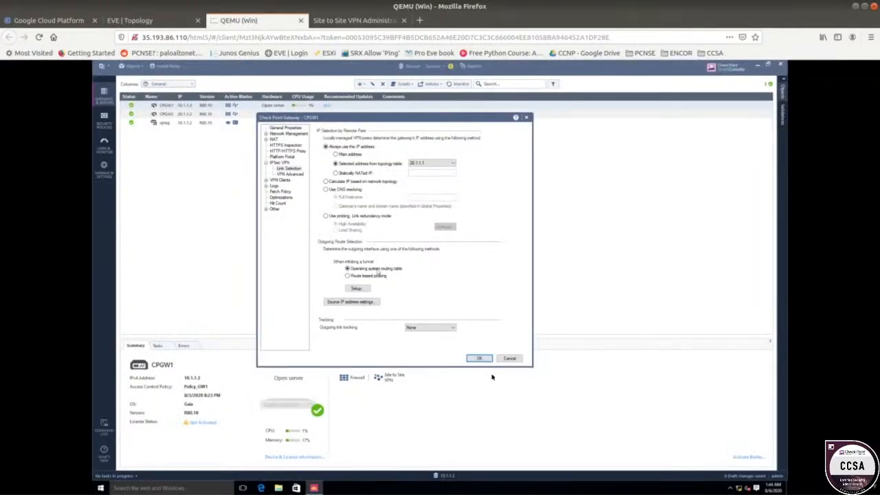
click(480, 359)
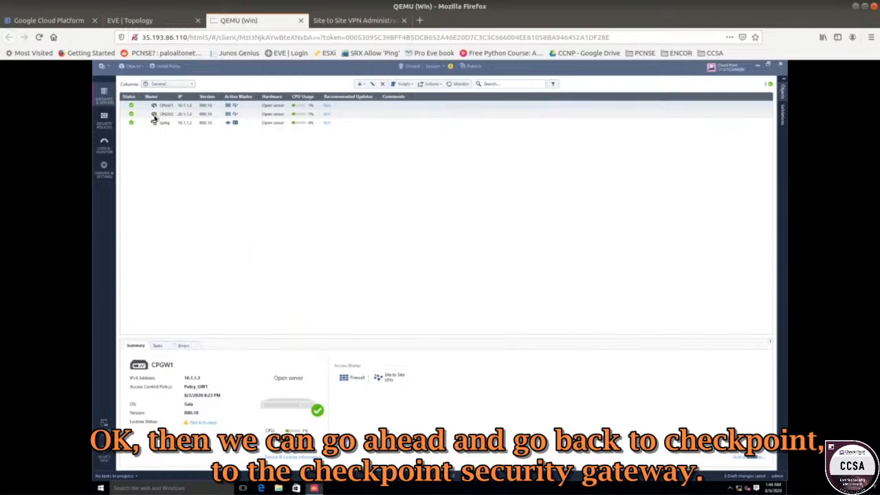
Set CPGW22's link selection to use the topology table address 20.1.1.2 and save the gateway, keeping changes despite the duplicate-address warning.
click(153, 114)
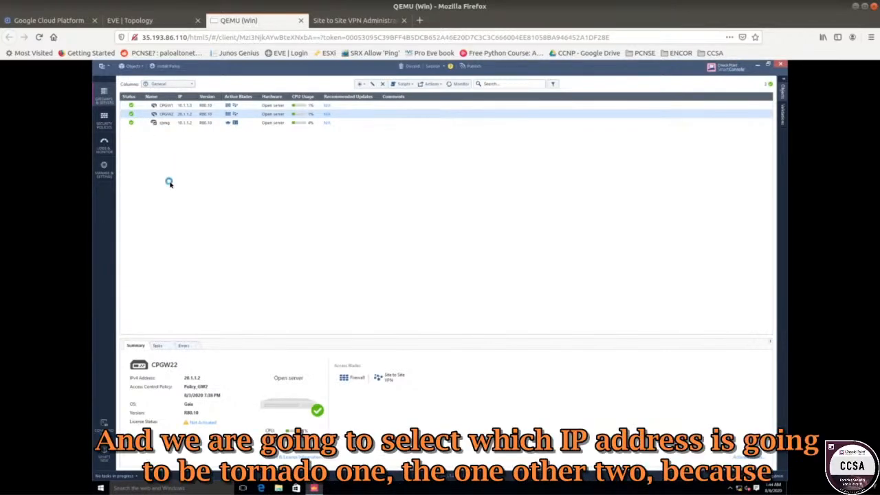
click(172, 23)
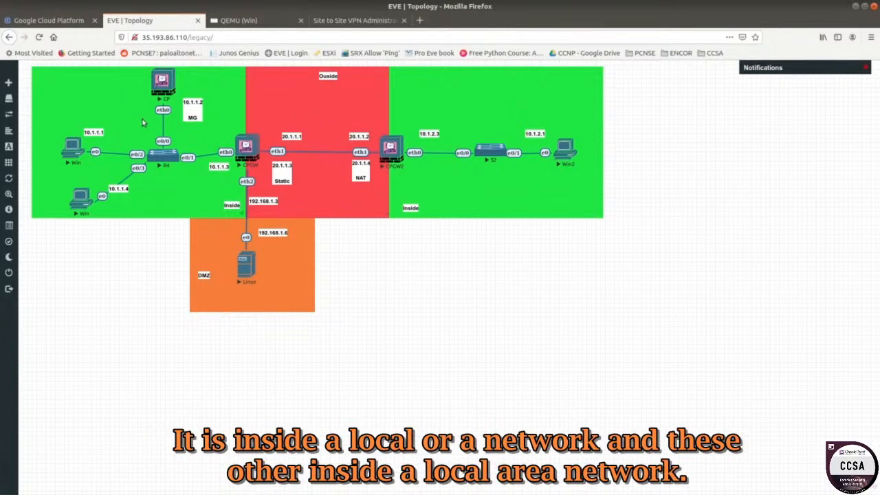
click(231, 21)
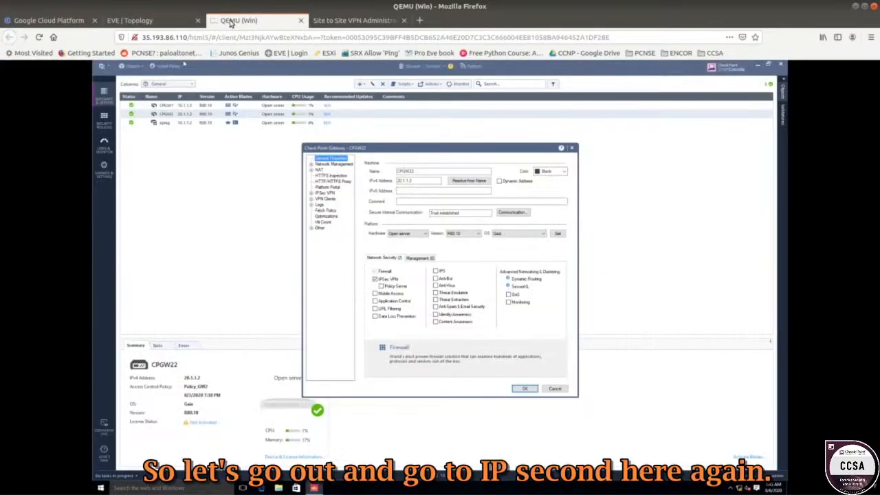
click(325, 194)
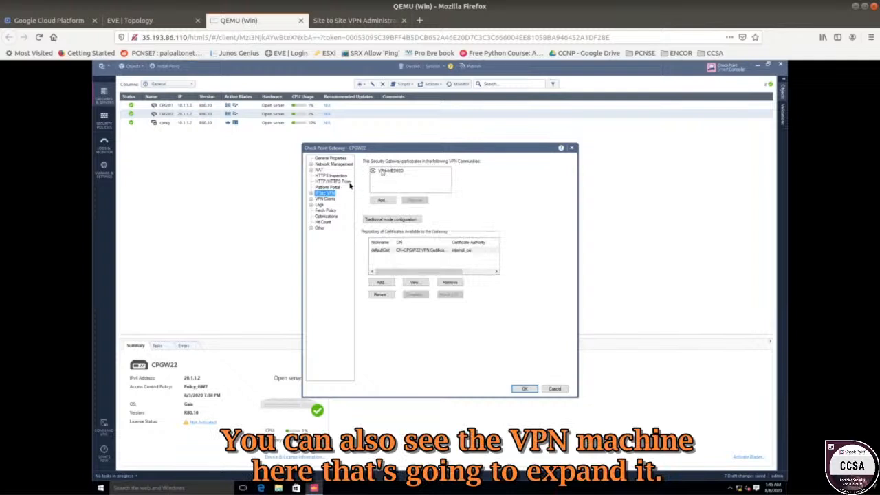
click(312, 195)
click(334, 199)
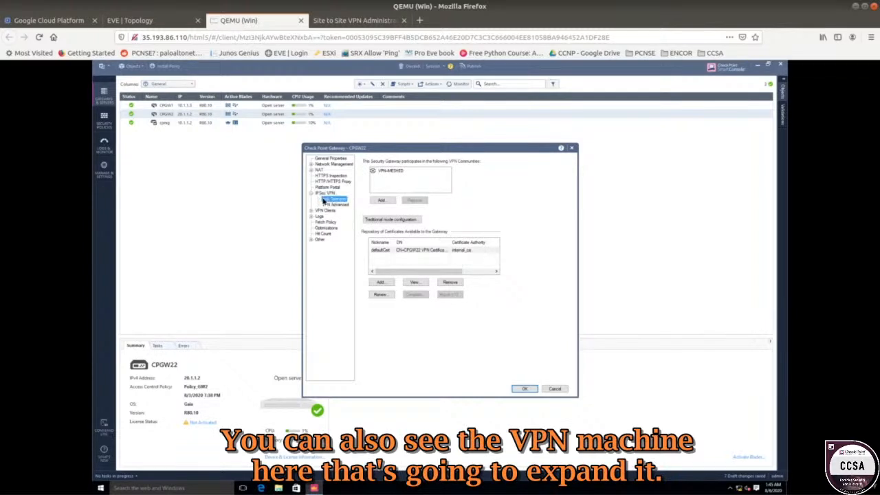
click(395, 196)
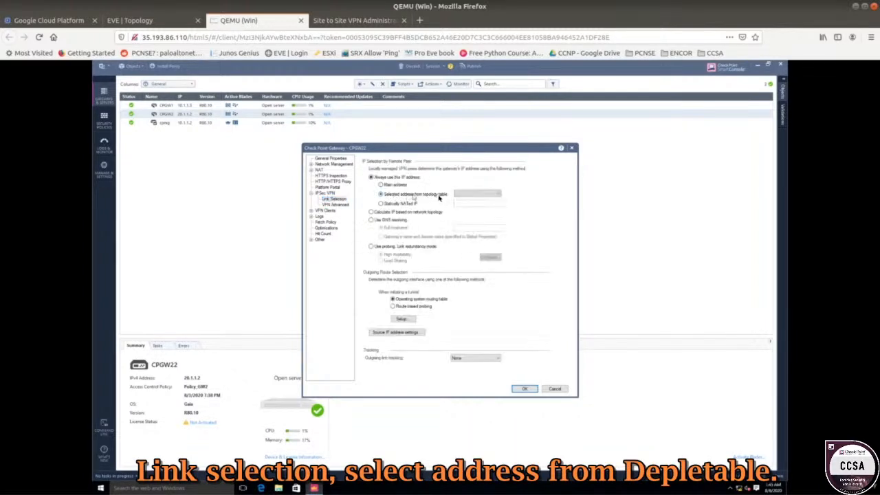
click(459, 197)
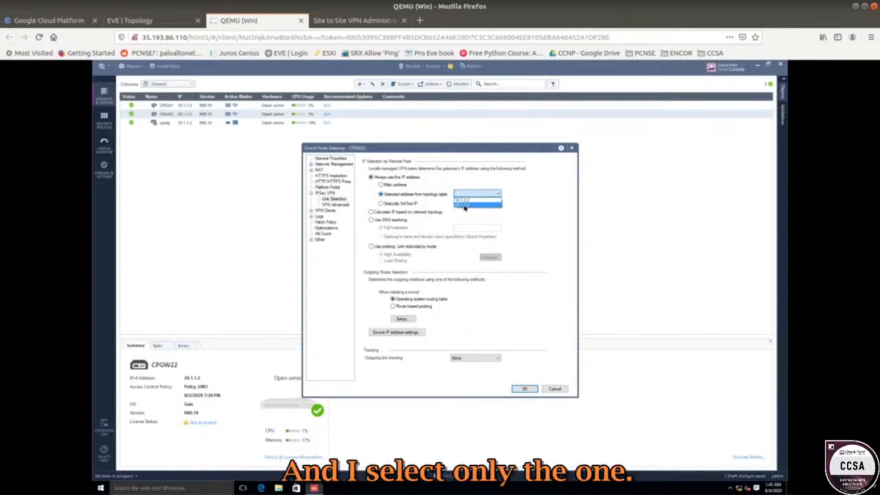
click(465, 205)
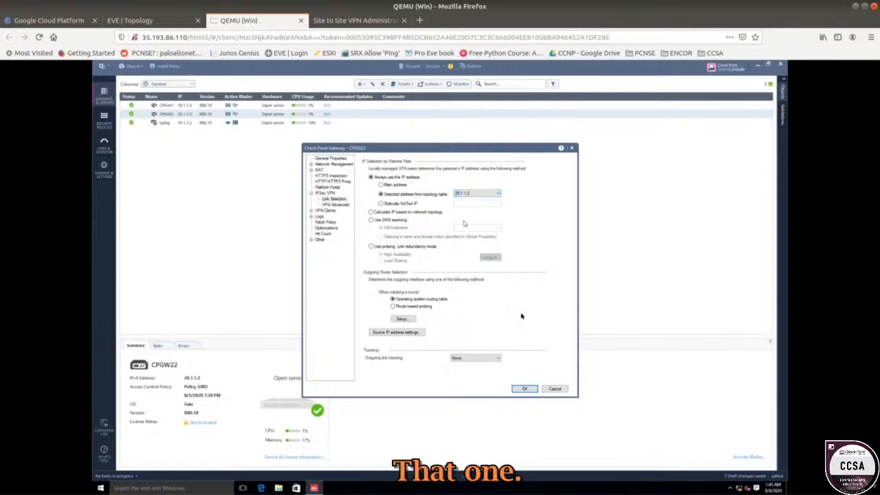
click(519, 391)
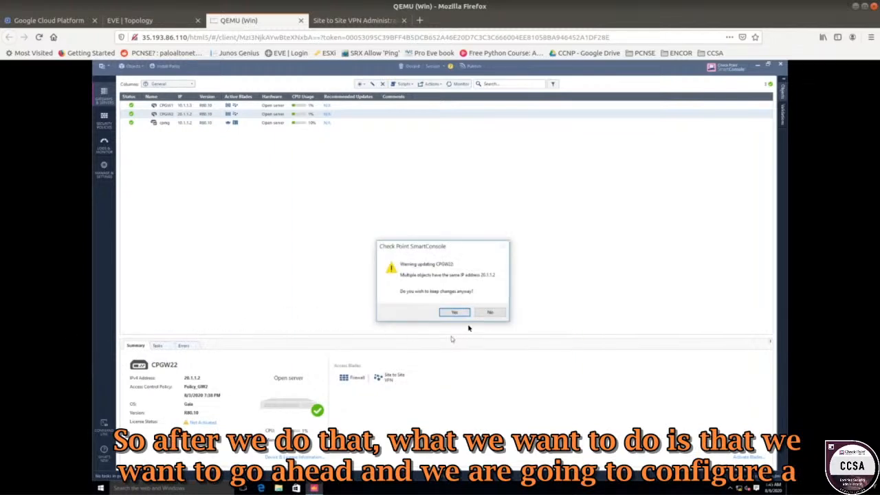
click(458, 312)
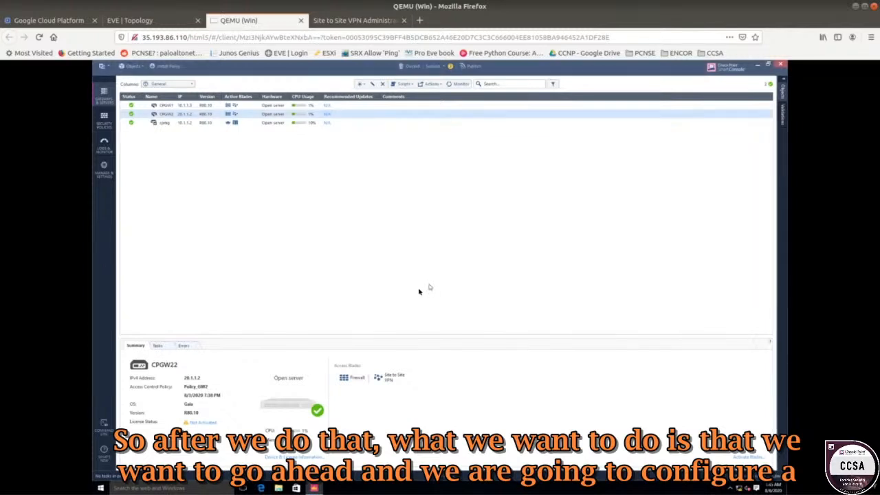
Add a section titled Site to Site VPN above the Management section in Policy_GW1's access control policy.
click(104, 116)
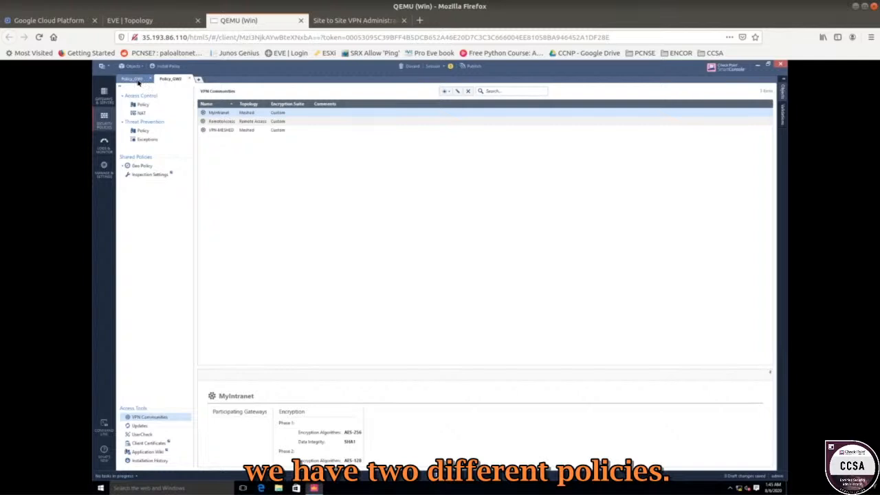
click(135, 80)
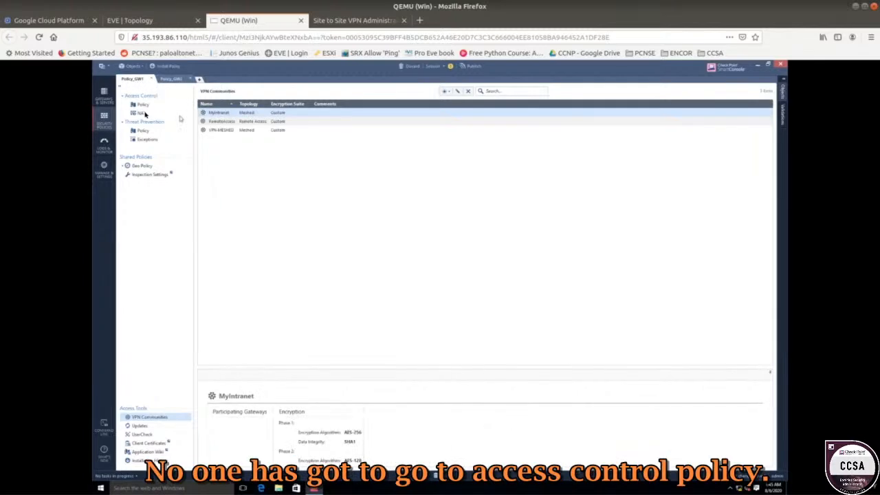
click(141, 105)
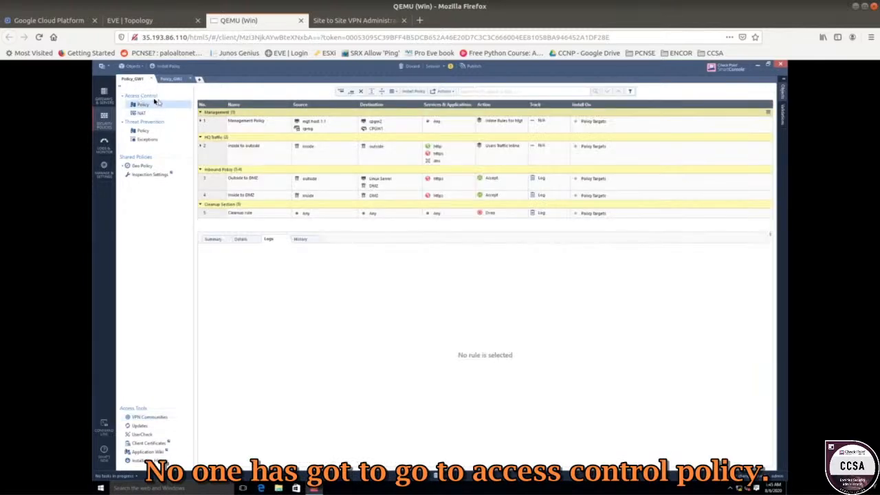
right_click(210, 116)
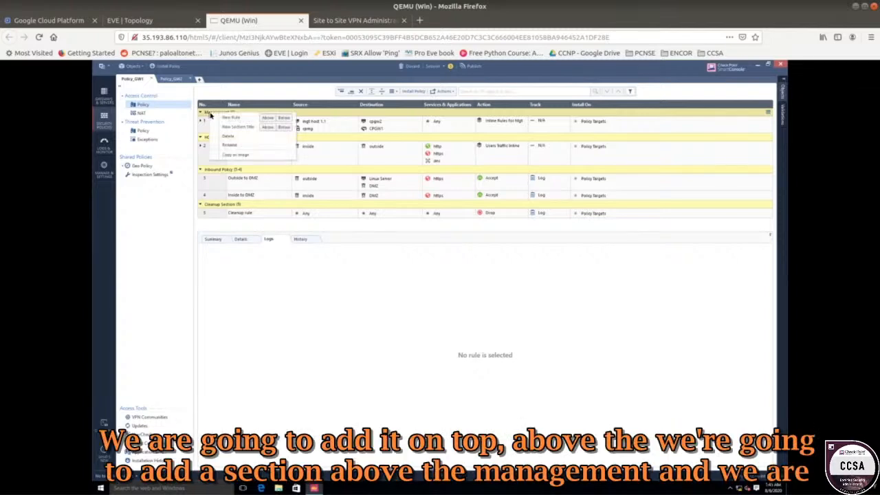
click(269, 126)
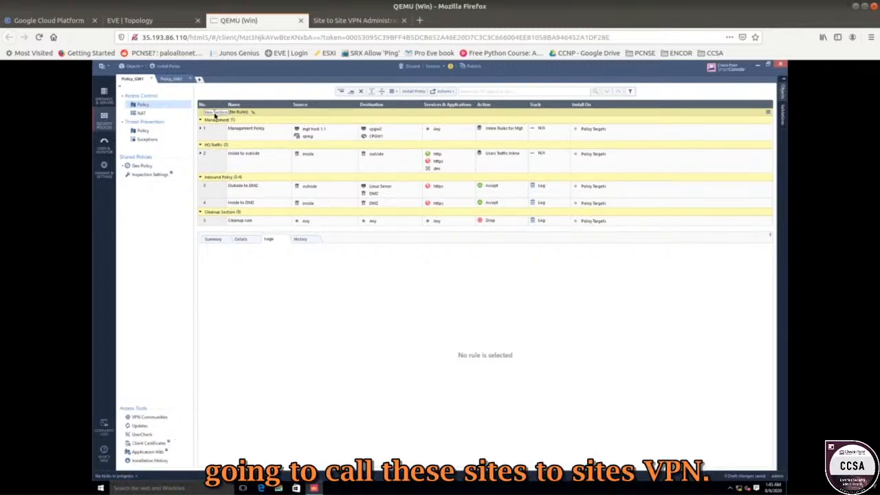
text(Site to Site VPN)
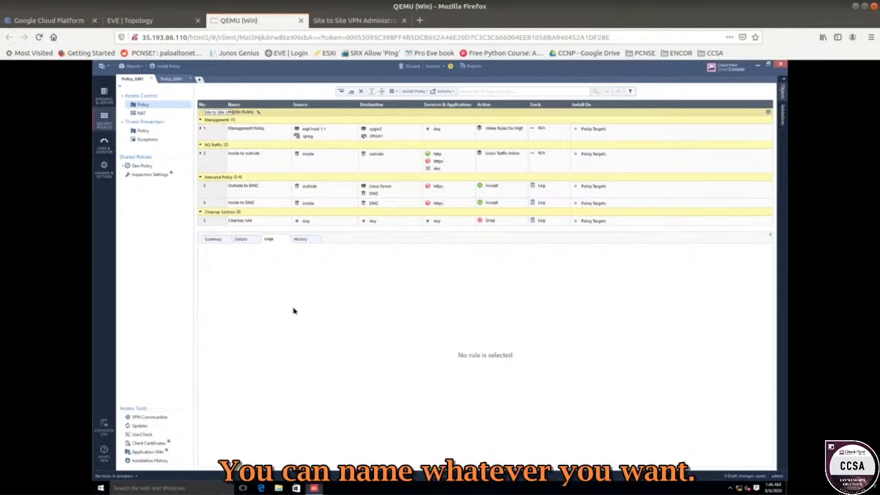
Add a new rule named VPN below the Site to Site VPN section title.
right_click(267, 112)
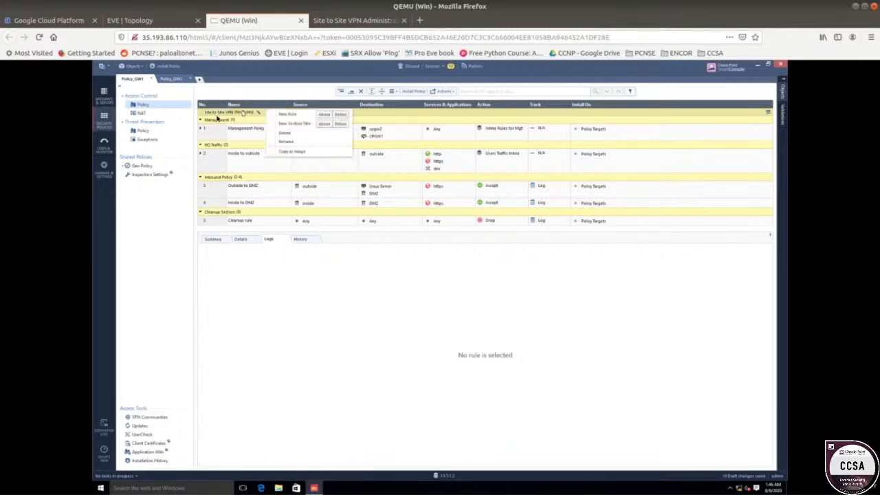
click(339, 116)
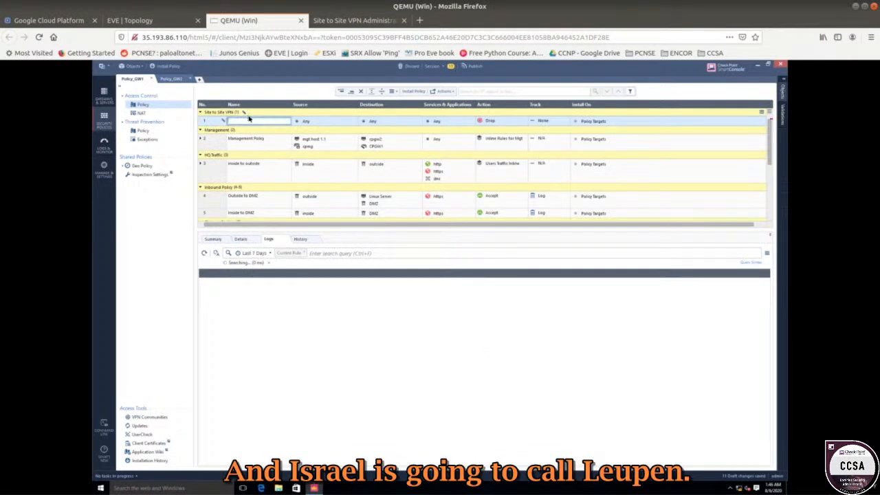
text(VPN)
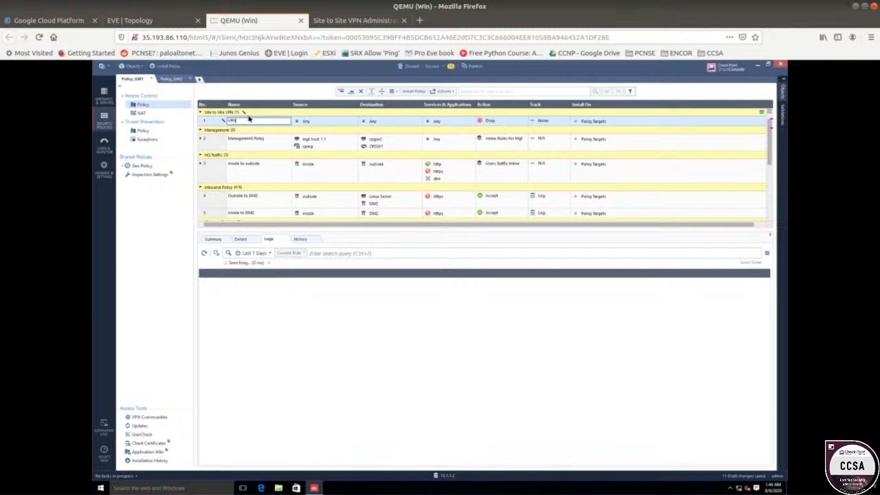
Set the VPN rule's source to Inside Network.
click(319, 123)
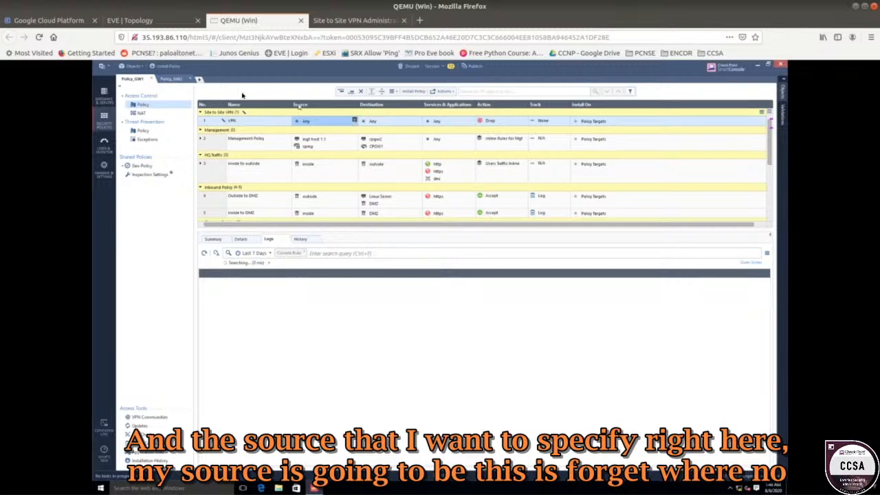
click(148, 20)
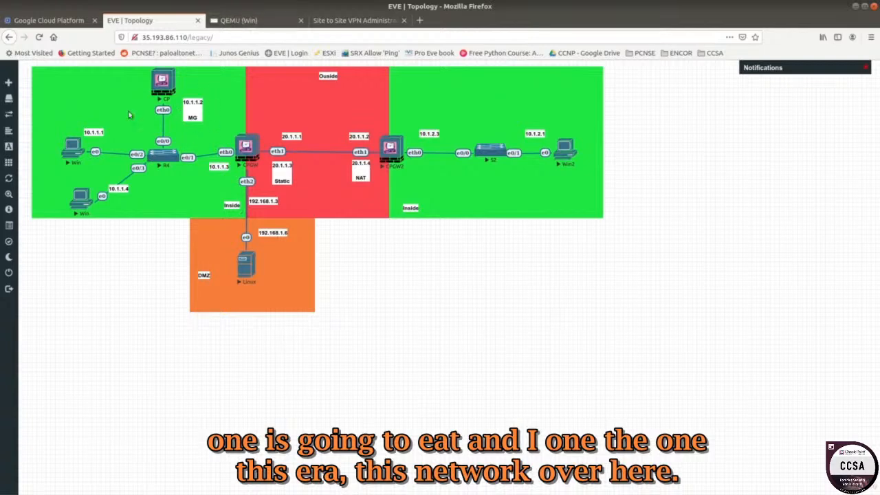
click(240, 21)
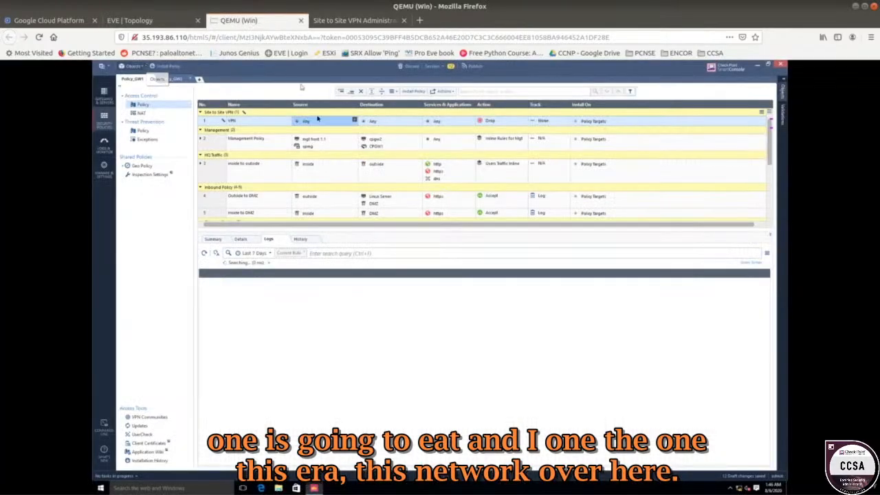
click(353, 121)
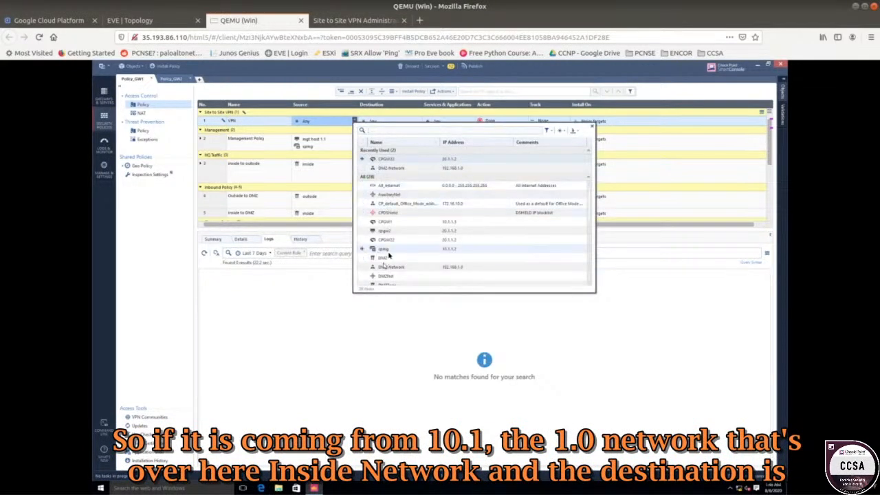
scroll(389, 253, down, 5)
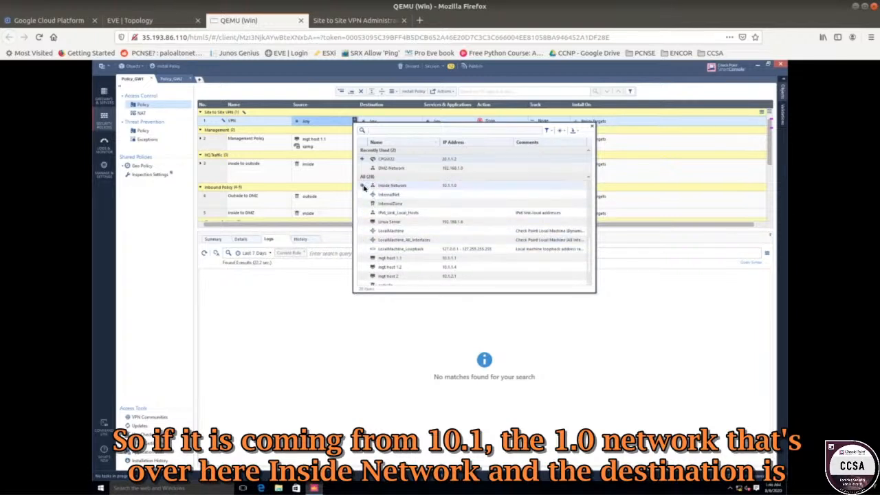
click(363, 186)
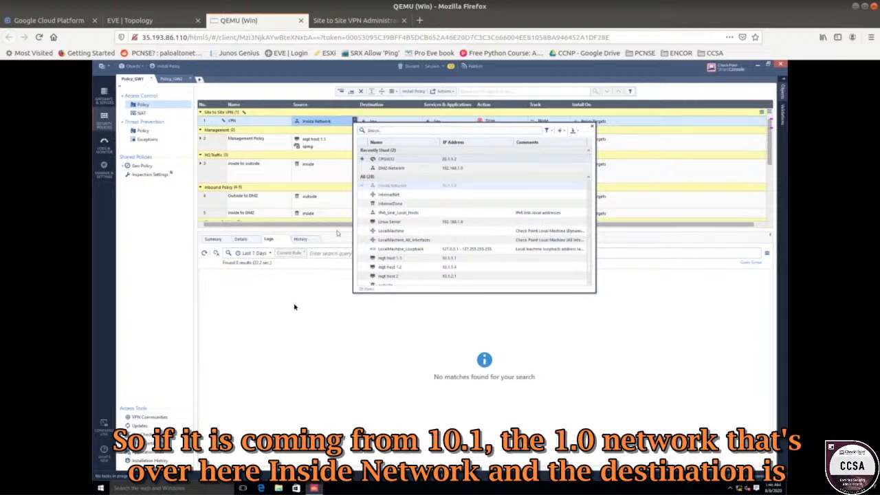
Set the VPN rule's destination to GW2-LAN-NET.
click(419, 121)
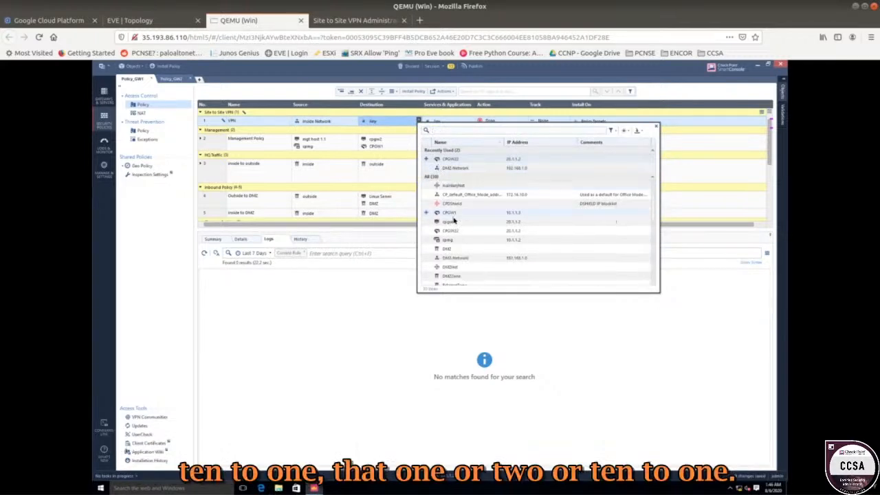
scroll(437, 237, down, 3)
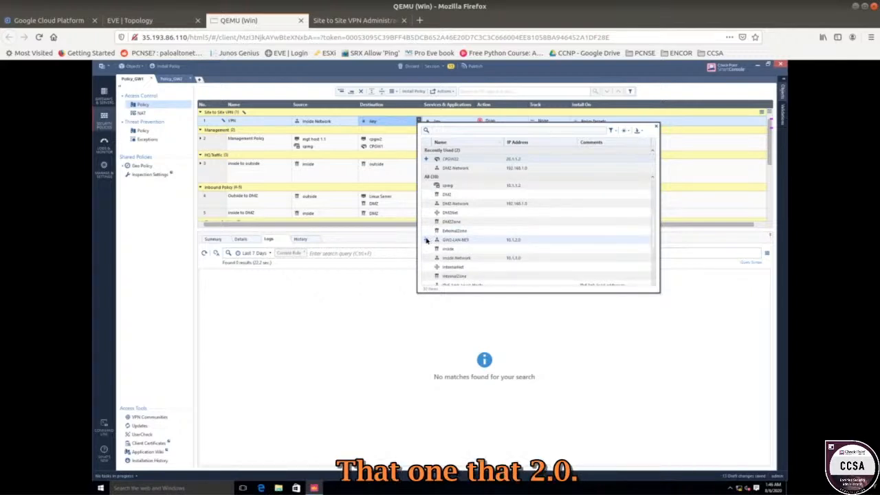
click(427, 239)
click(371, 294)
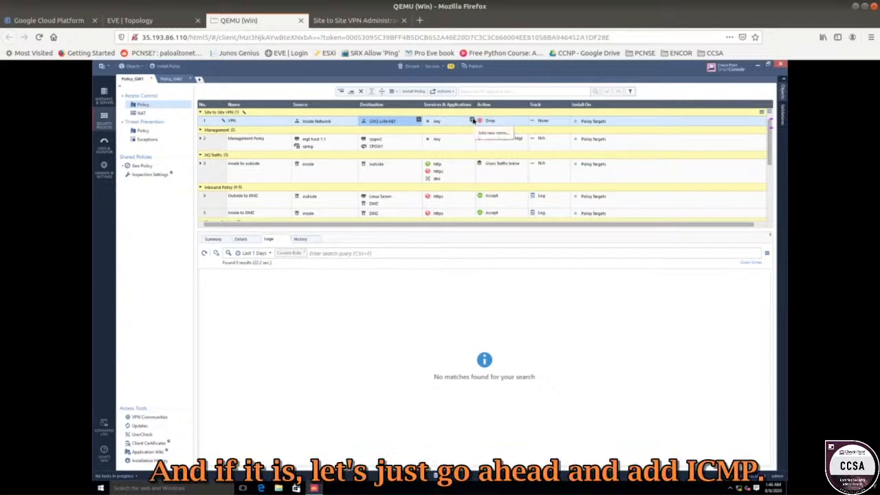
Set the VPN rule's service to icmp-proto and its action to Accept.
click(472, 120)
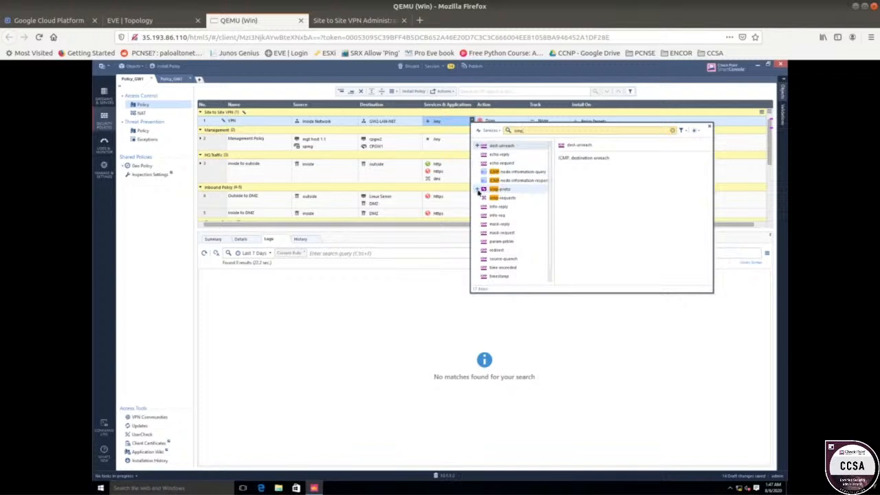
click(477, 189)
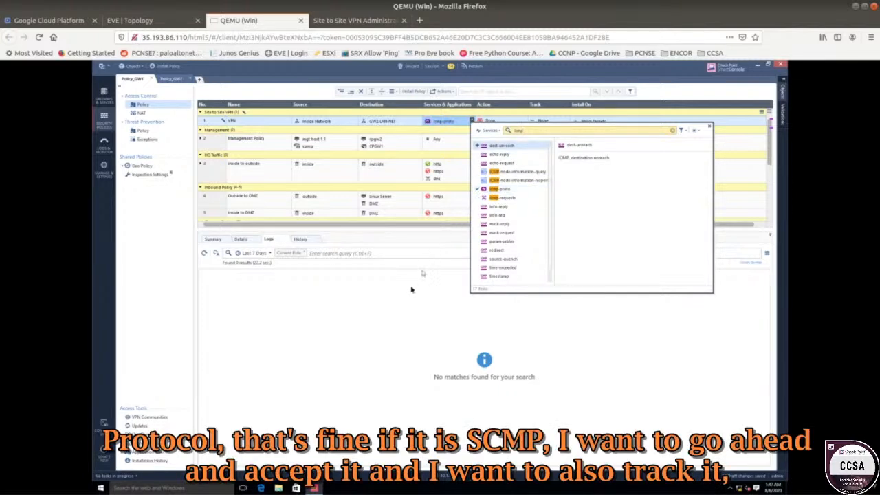
click(510, 124)
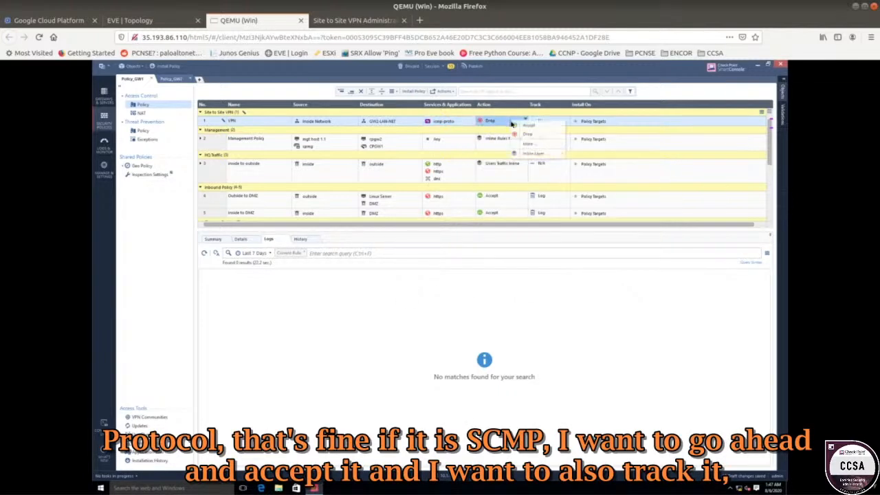
click(528, 126)
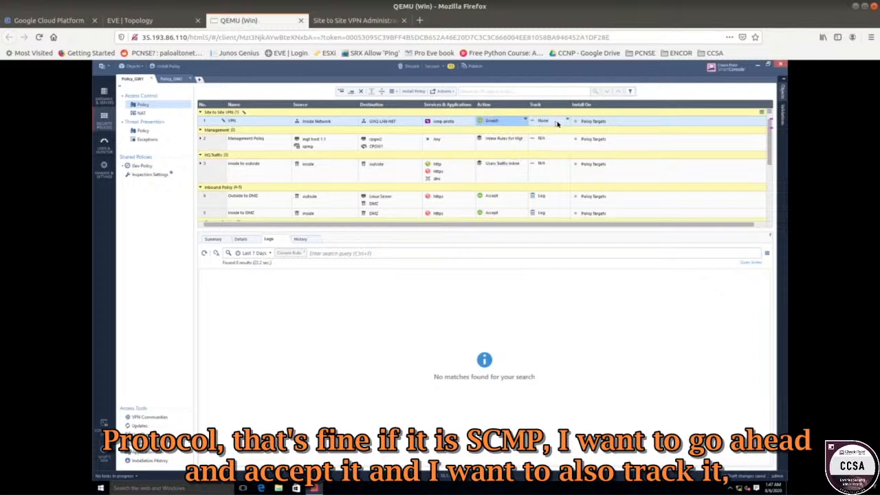
Set the VPN rule's track to Log.
click(558, 130)
click(569, 136)
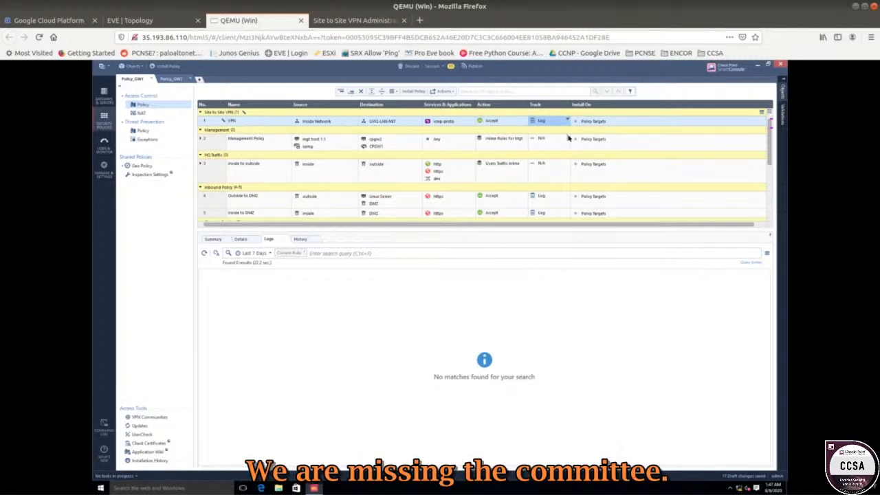
Show the VPN column in the policy rule table.
right_click(414, 107)
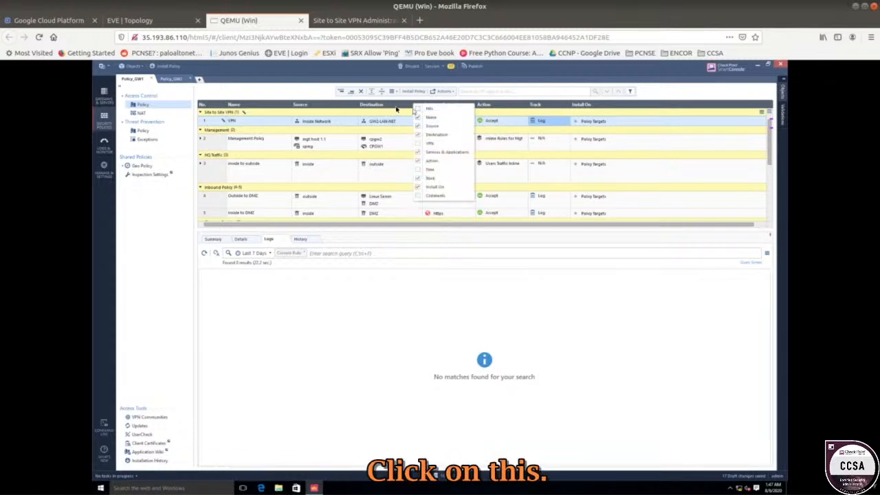
right_click(391, 107)
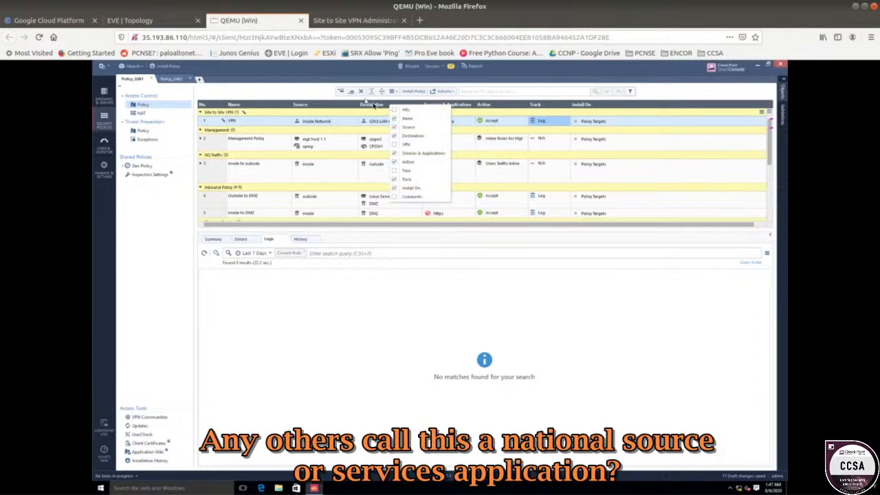
right_click(336, 104)
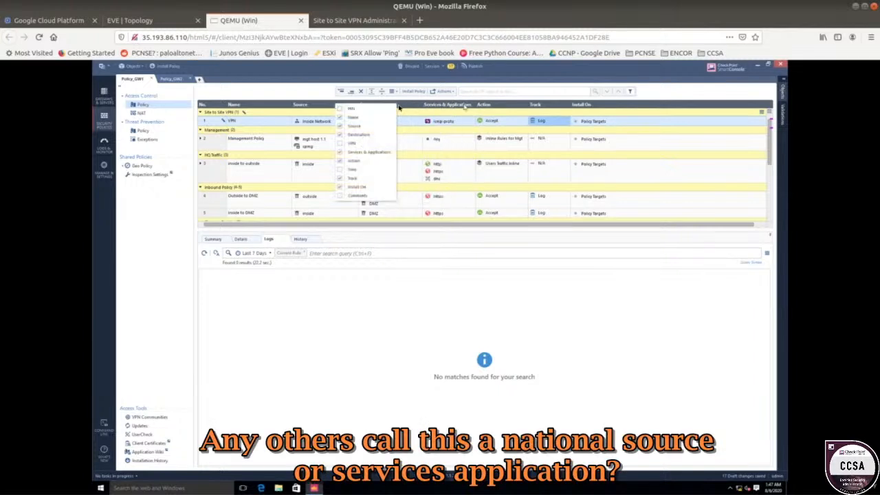
click(352, 143)
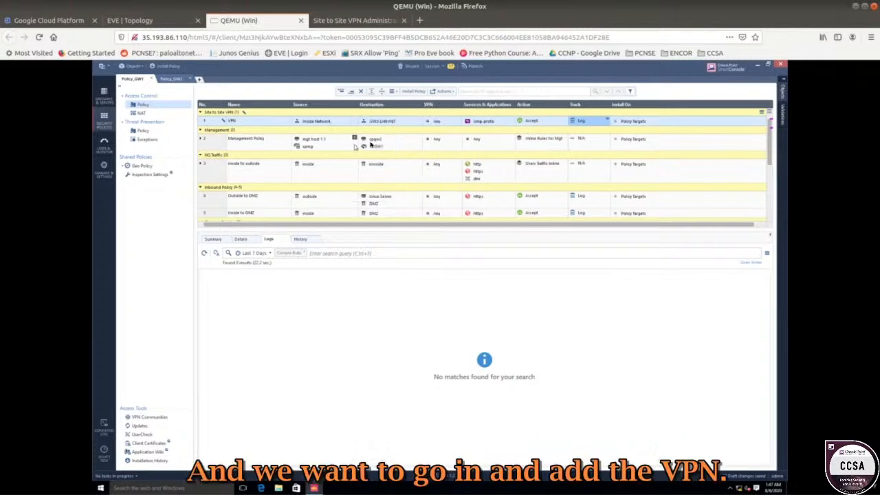
click(443, 123)
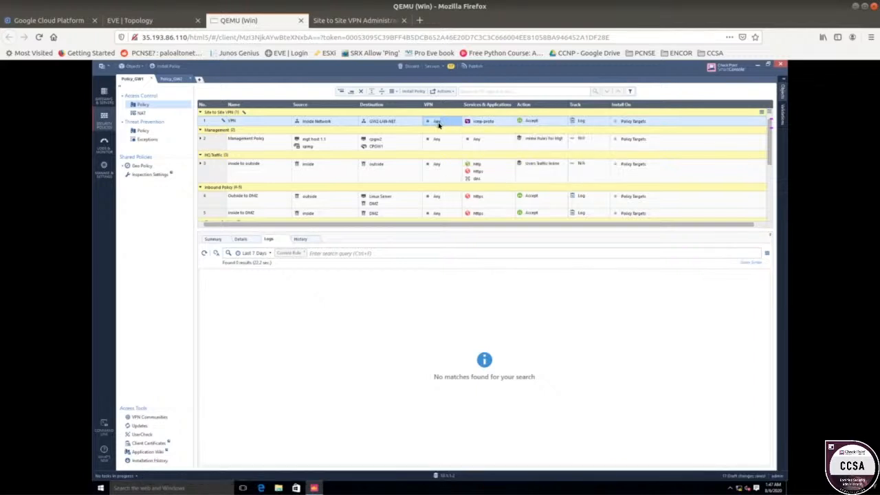
click(448, 123)
double_click(446, 122)
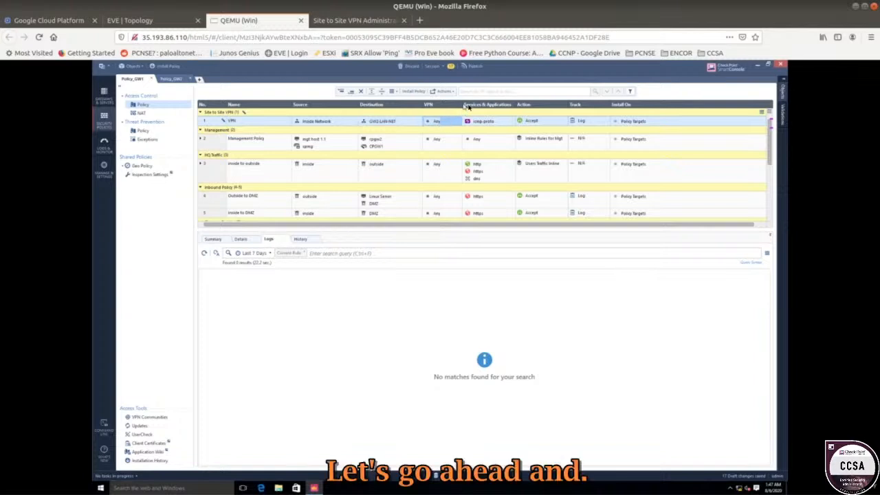
Hide the Install On column from the policy rule table.
right_click(637, 109)
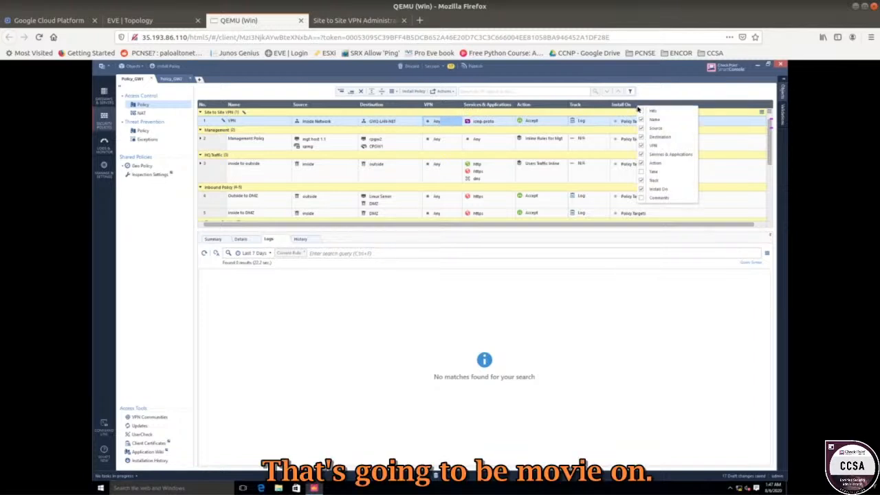
click(646, 188)
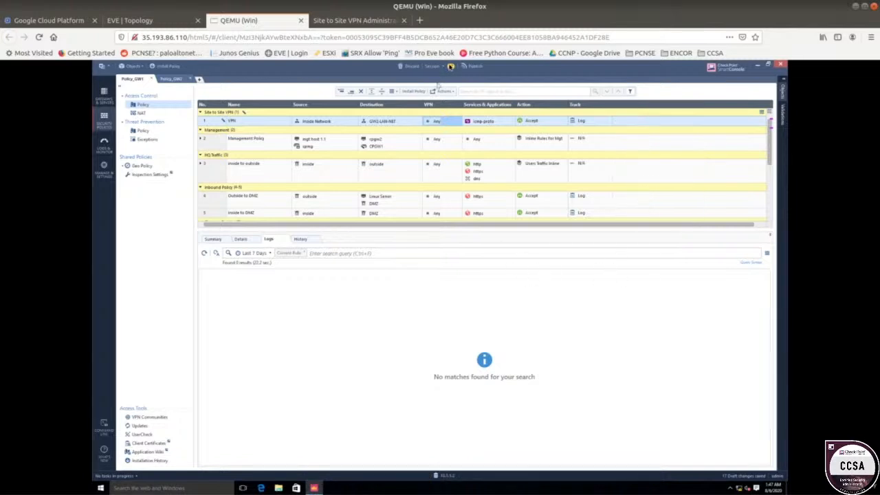
click(461, 143)
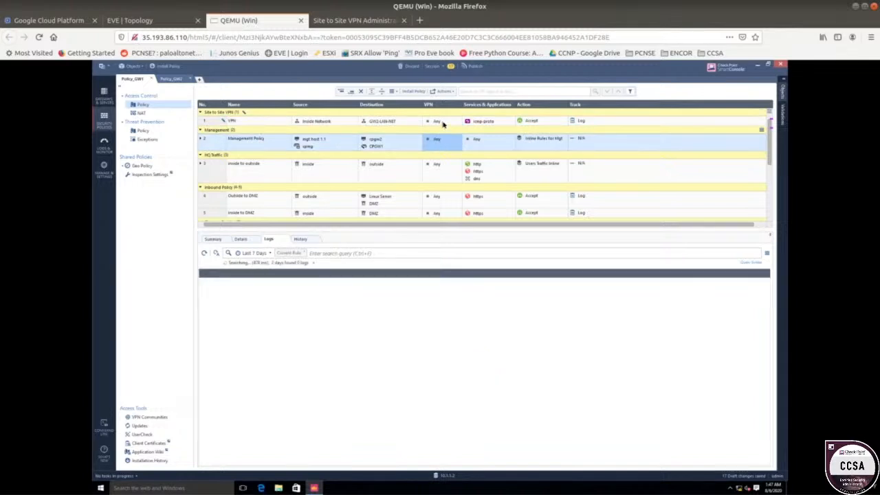
Set the VPN rule's VPN match to the specific VPN community VPN-MESHED.
click(443, 124)
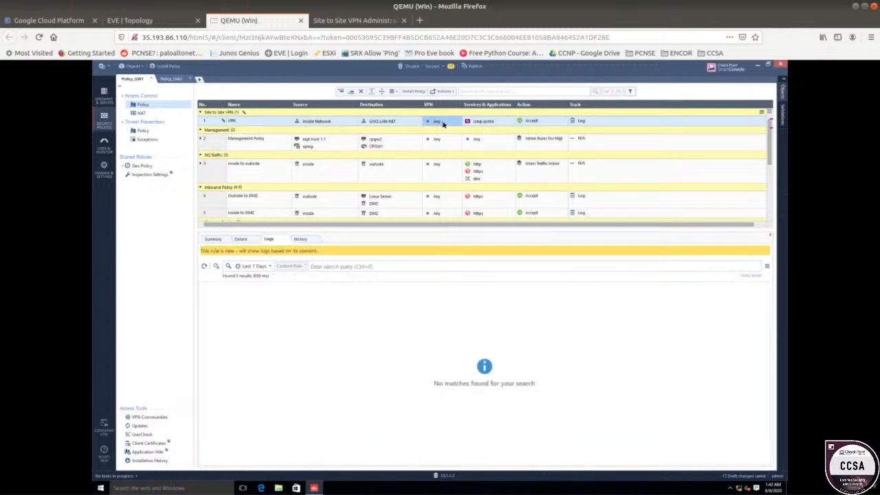
click(443, 124)
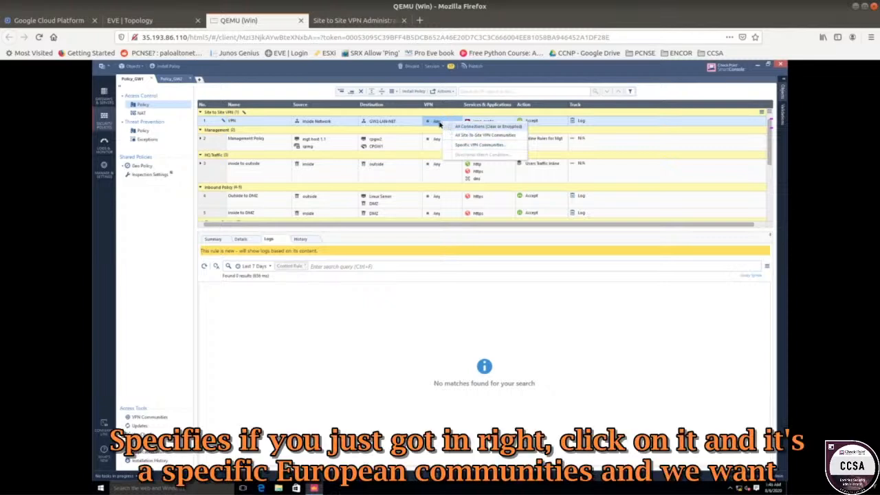
right_click(435, 121)
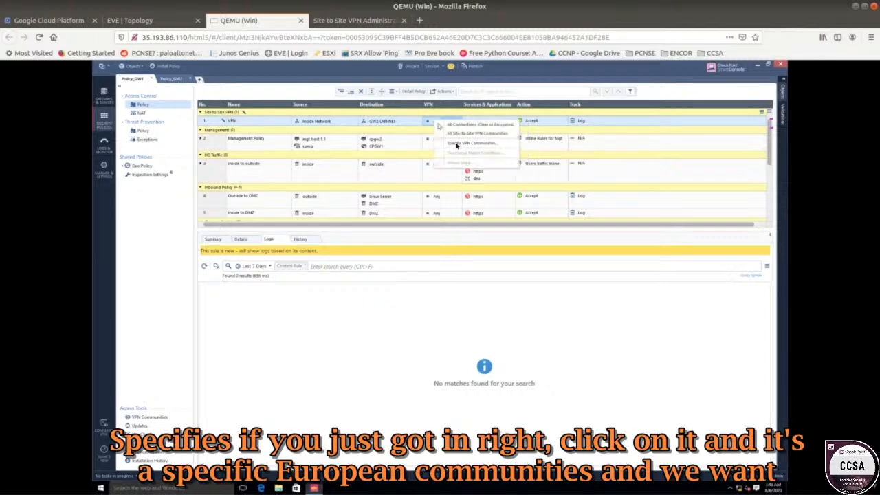
click(456, 145)
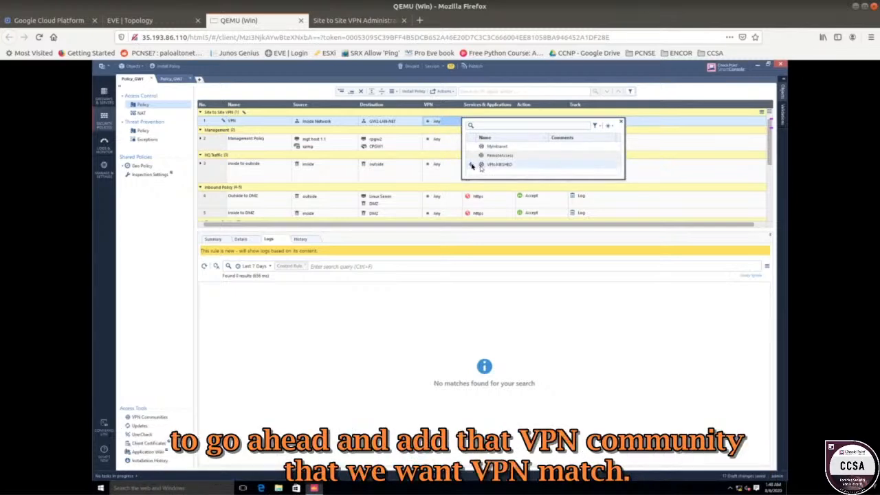
click(472, 166)
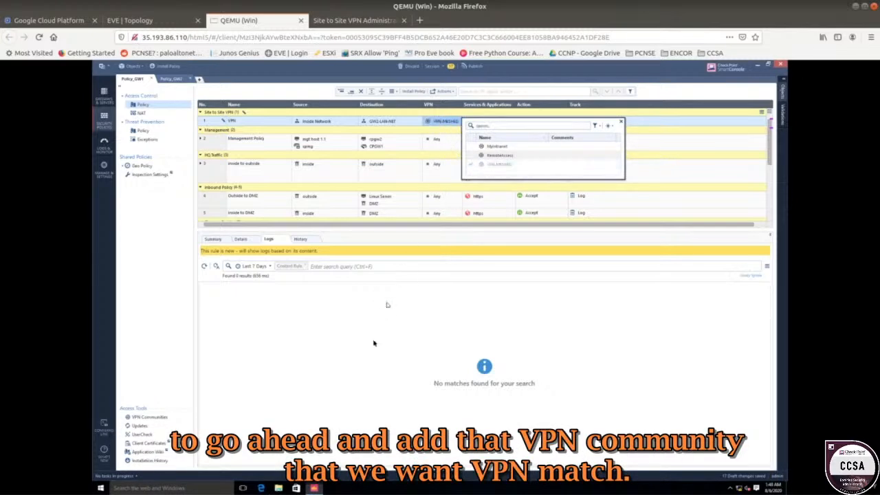
click(312, 133)
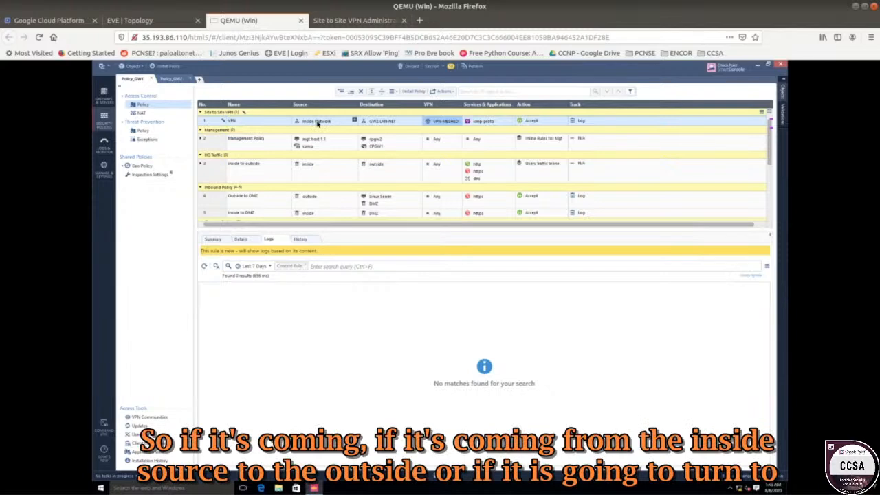
Open the access control policy of Policy_GW2.
mouse_move(316, 123)
mouse_move(382, 123)
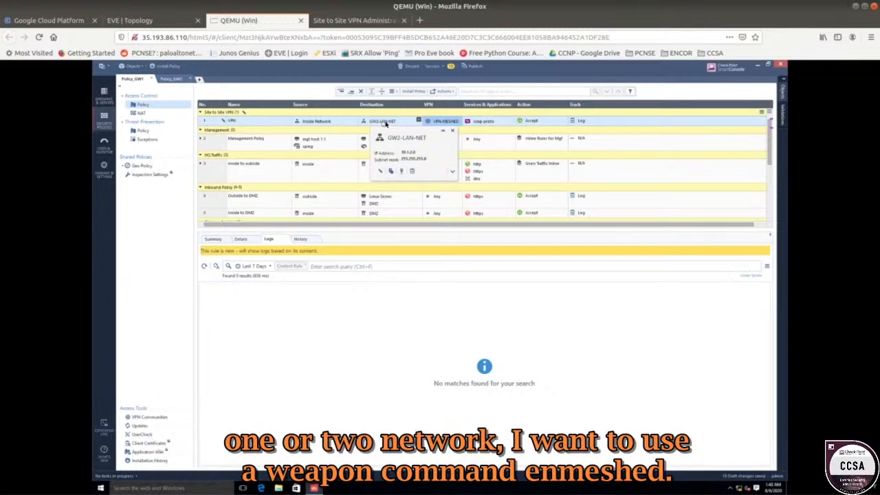
mouse_move(450, 125)
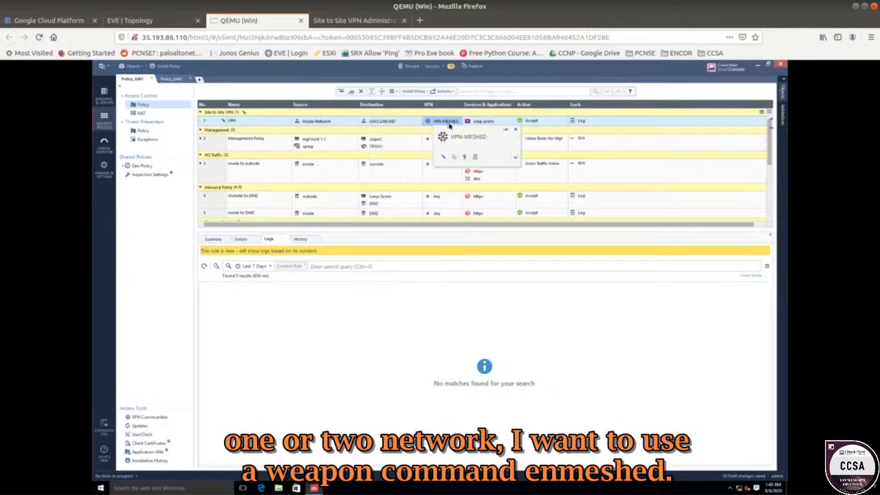
mouse_move(485, 124)
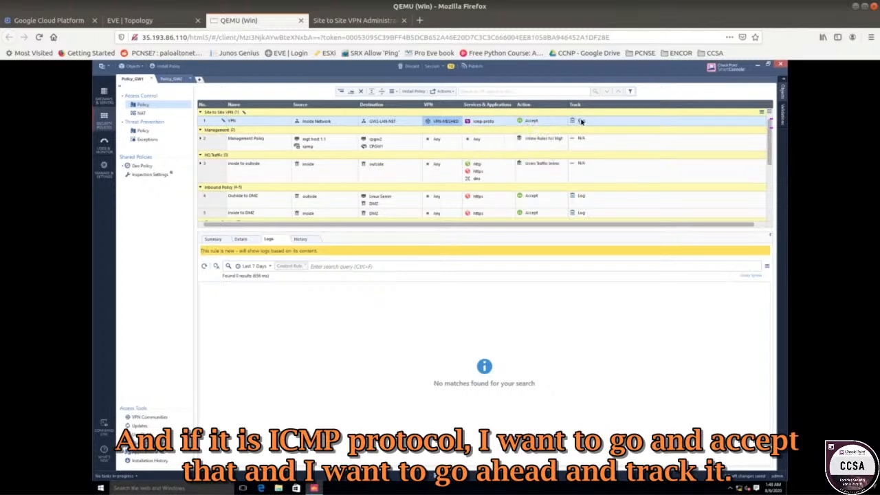
click(181, 80)
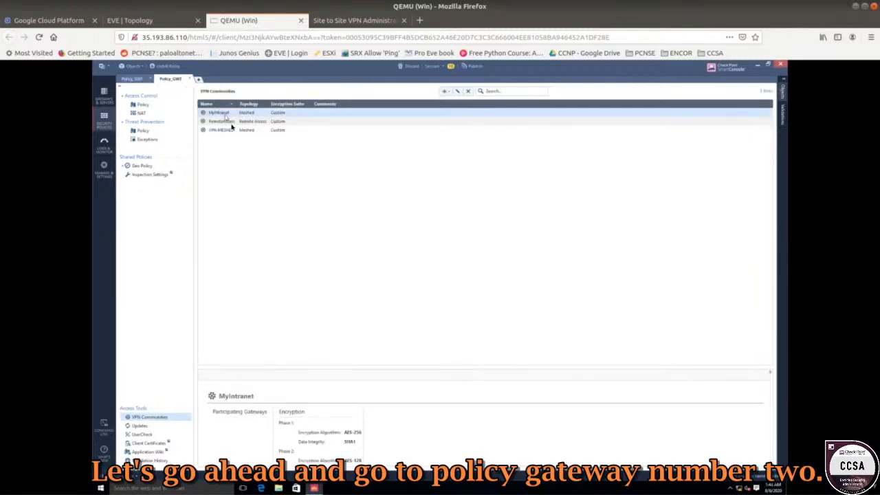
click(144, 104)
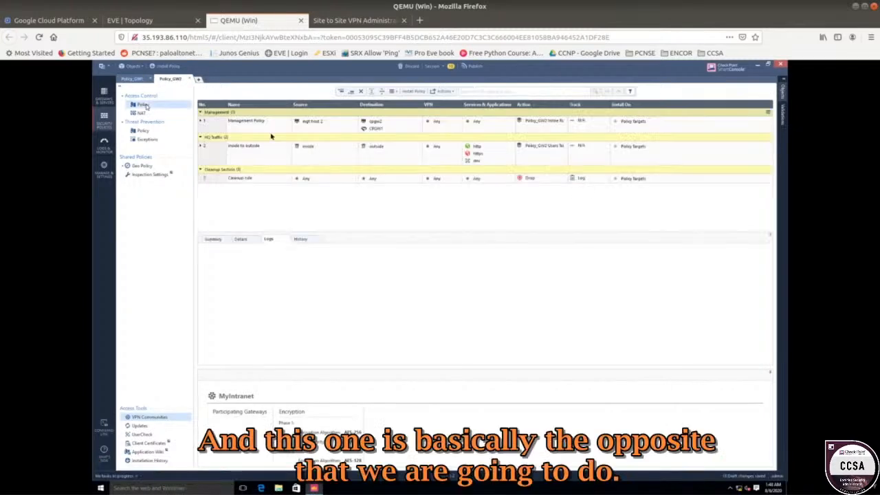
Add a new section titled Site to site VPN above the Management section in Policy_GW2.
right_click(220, 115)
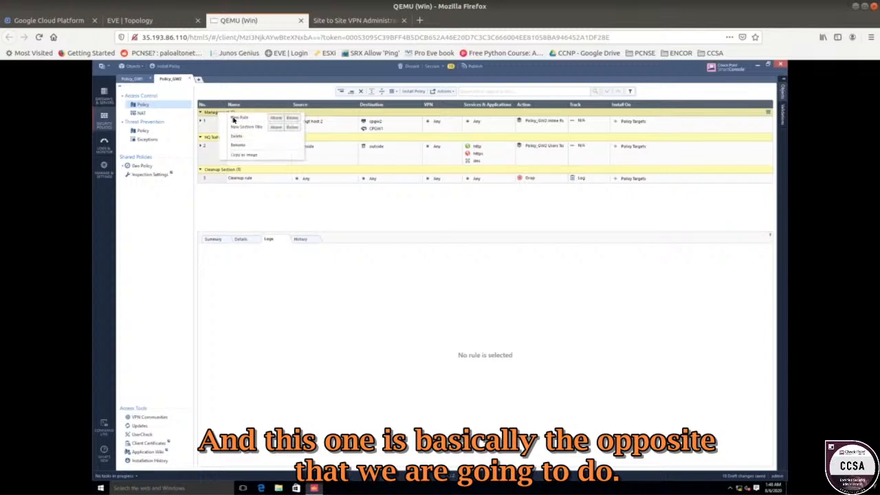
click(276, 129)
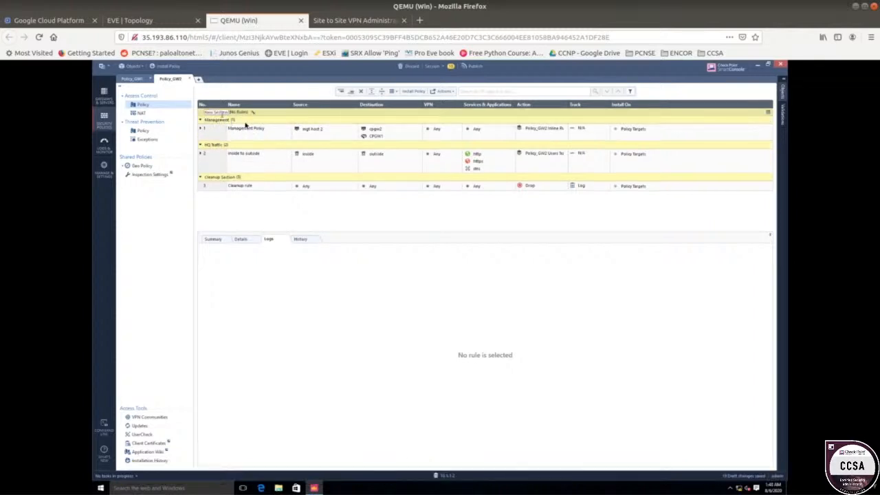
text(Site)
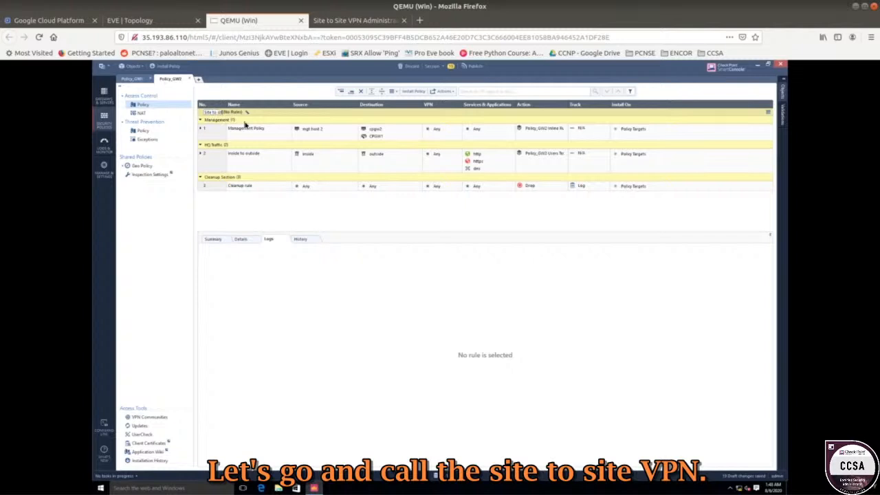
text( to site VPN)
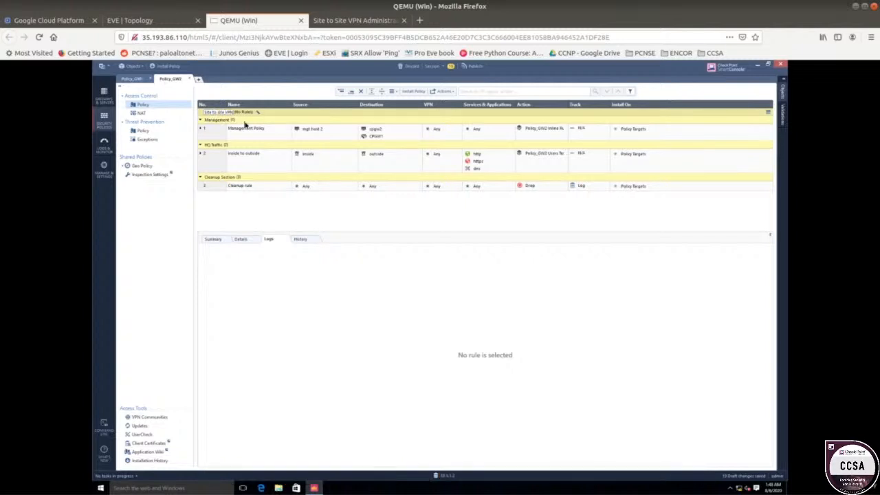
Add a new rule named VPN below the Site to site VPN section title.
right_click(228, 114)
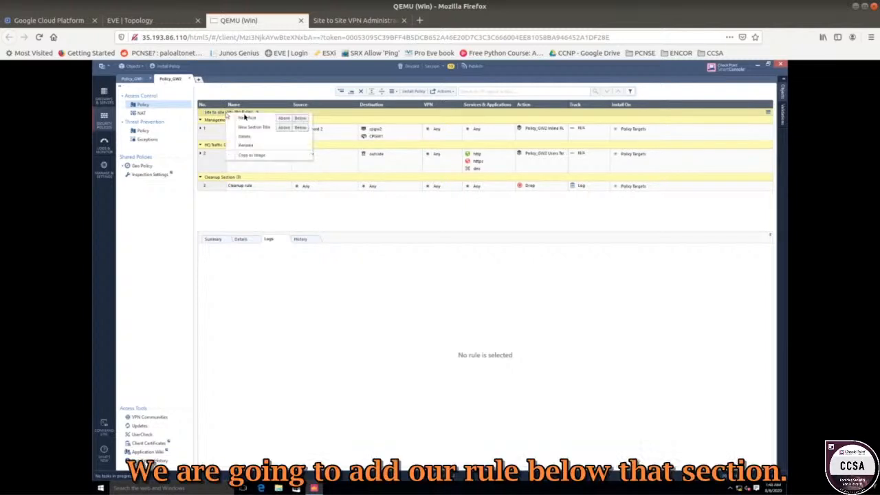
click(304, 120)
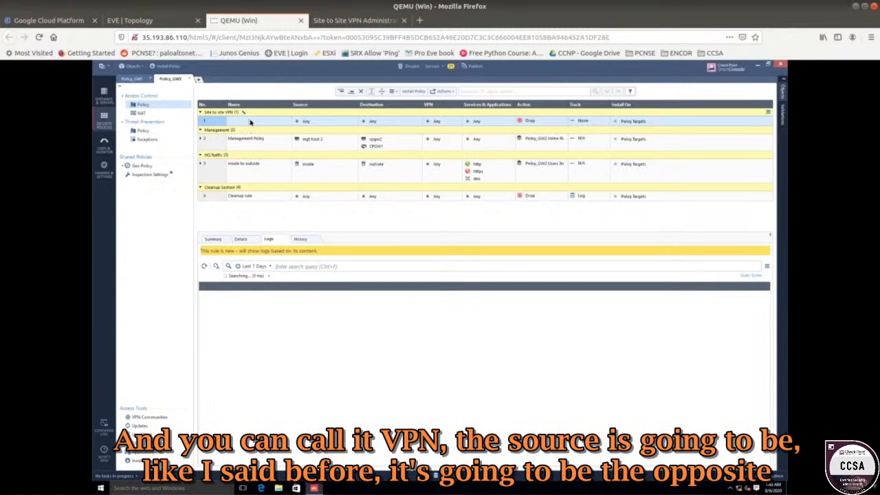
click(250, 122)
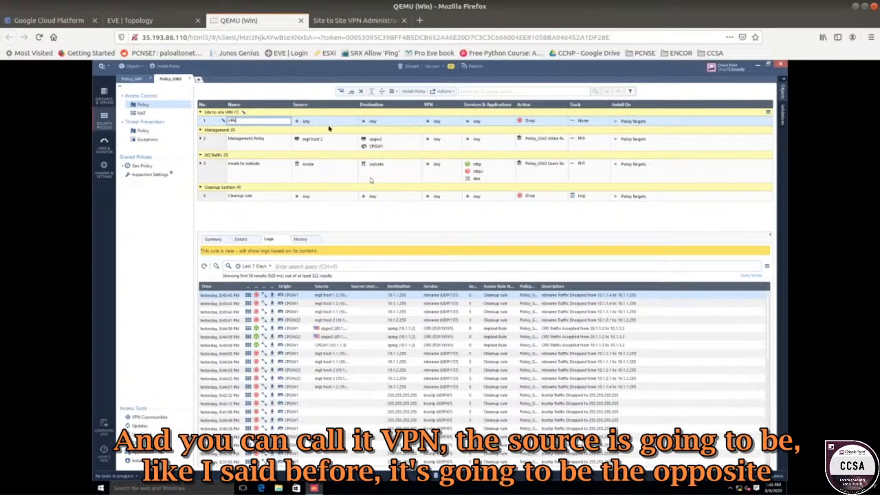
click(350, 121)
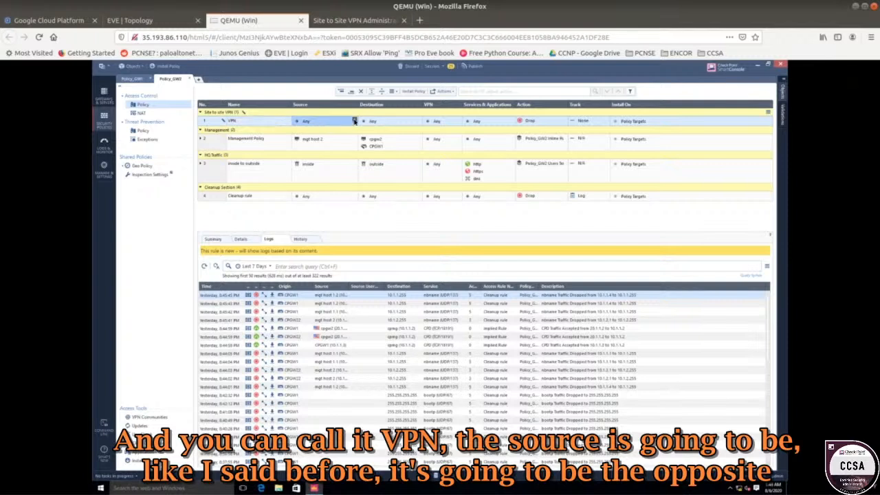
Set the Policy_GW2 VPN rule's source to GW2-LAN-NET.
click(354, 121)
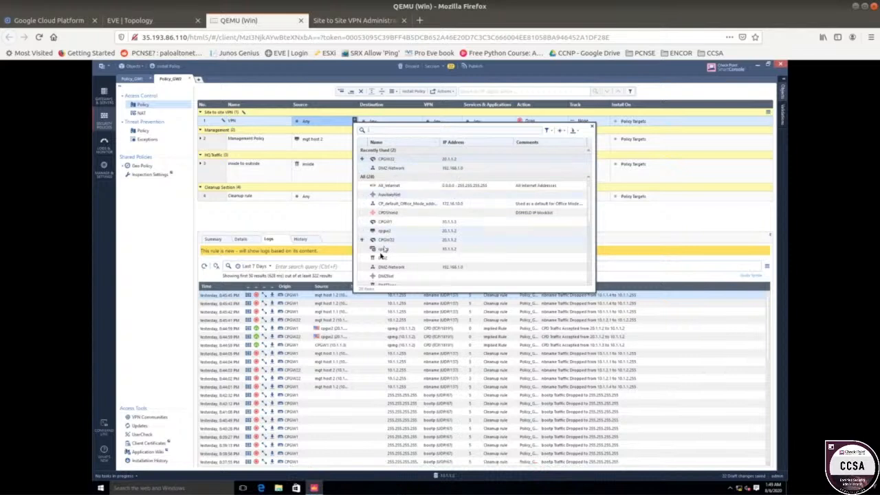
scroll(366, 253, down, 2)
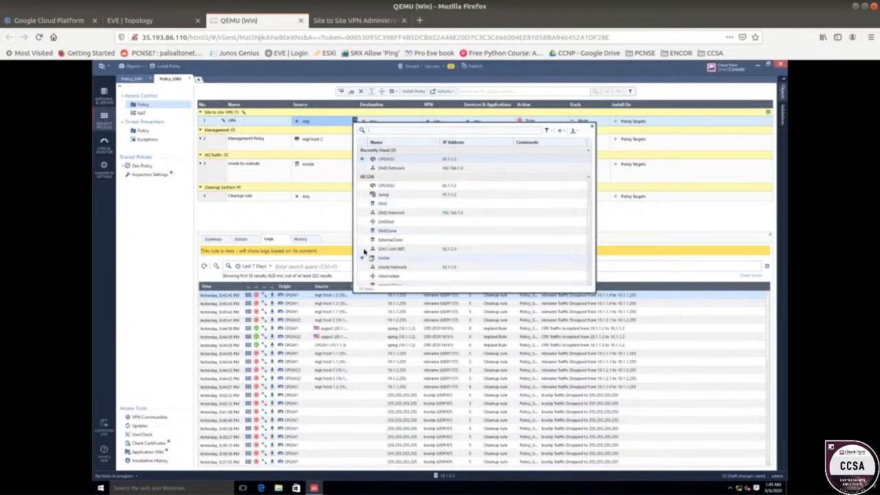
click(364, 248)
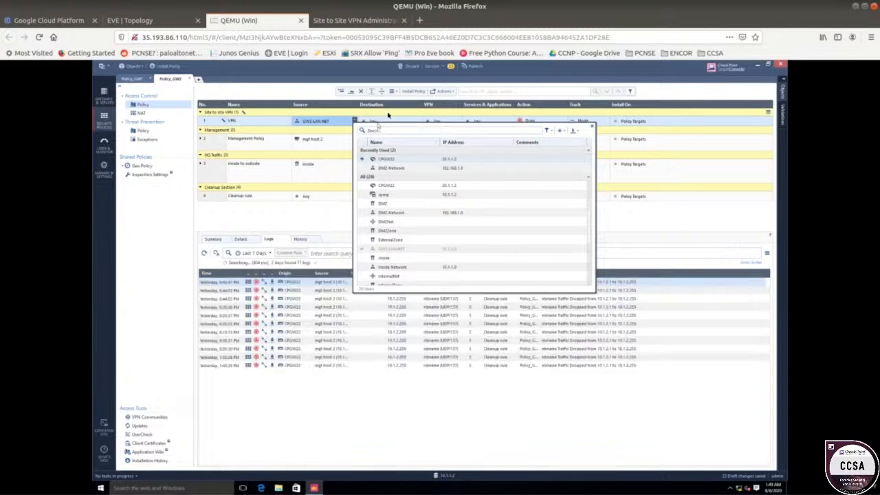
Set the Policy_GW2 VPN rule's destination to Inside Network.
click(384, 122)
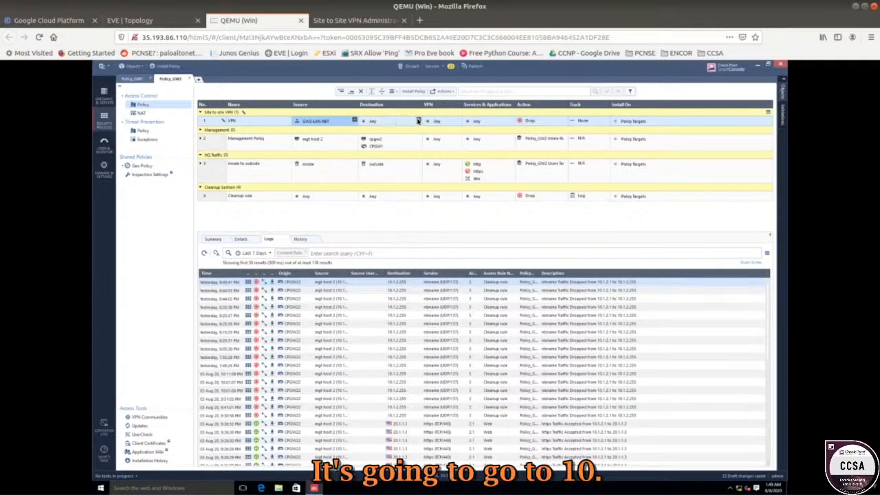
click(418, 121)
click(417, 121)
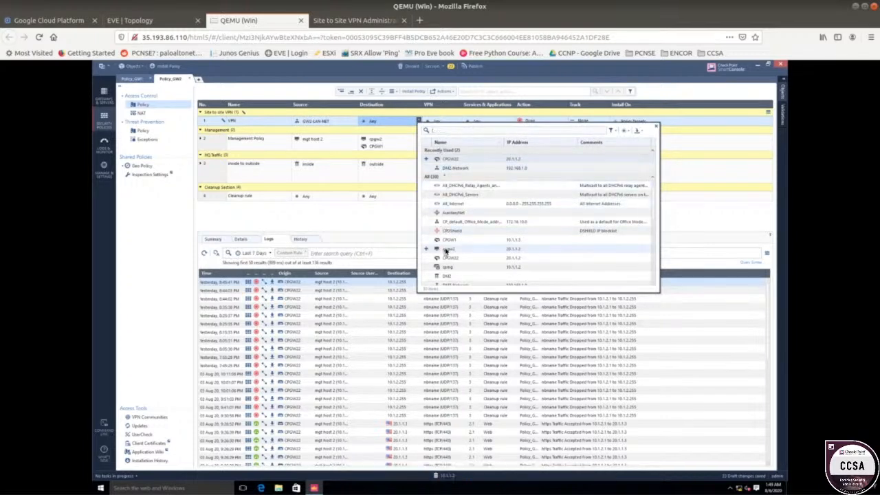
scroll(446, 252, down, 3)
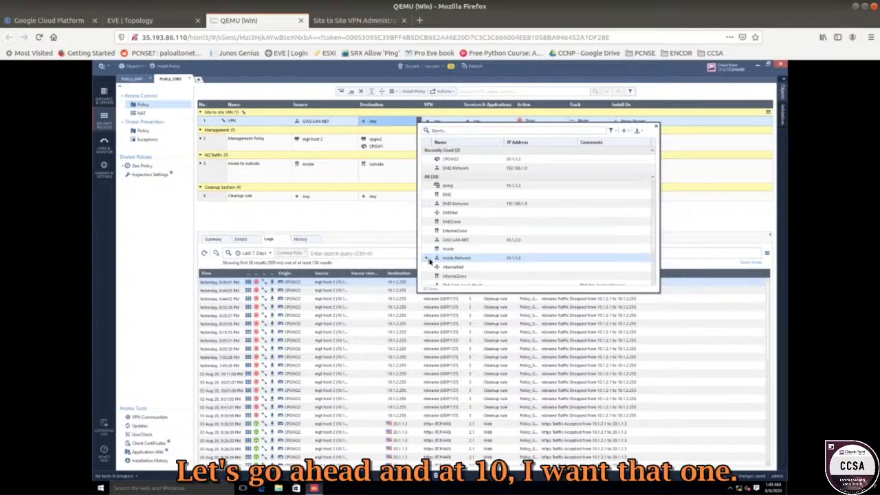
click(430, 260)
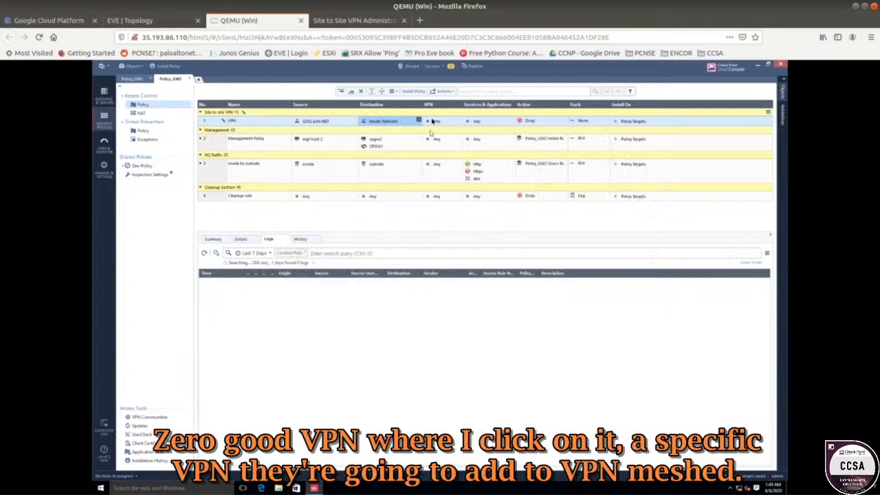
Set the Policy_GW2 VPN rule's VPN column to the VPN-MESHED community.
click(433, 122)
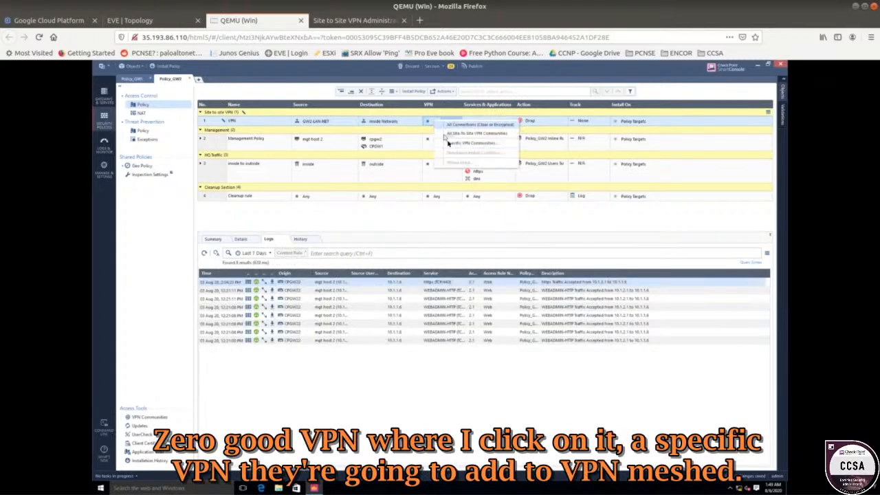
click(450, 143)
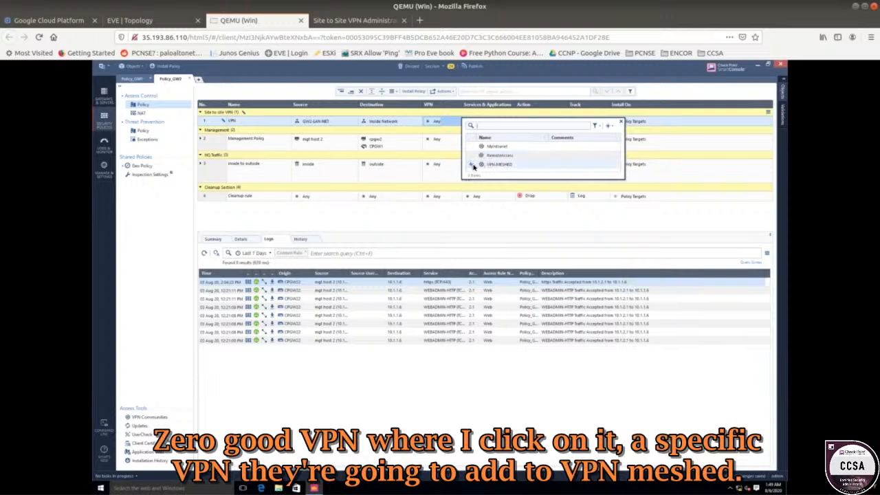
click(473, 167)
click(442, 220)
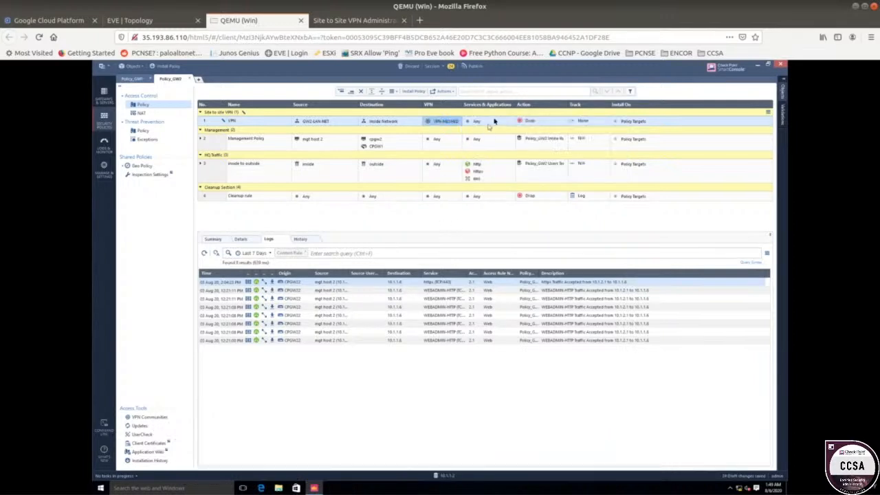
Set the VPN rule's service to icmp-proto by searching for icm.
click(512, 120)
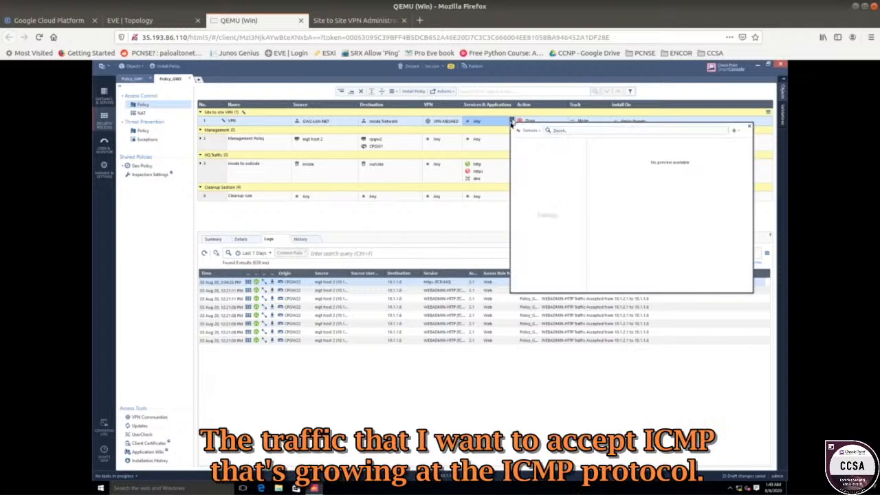
text(icmp)
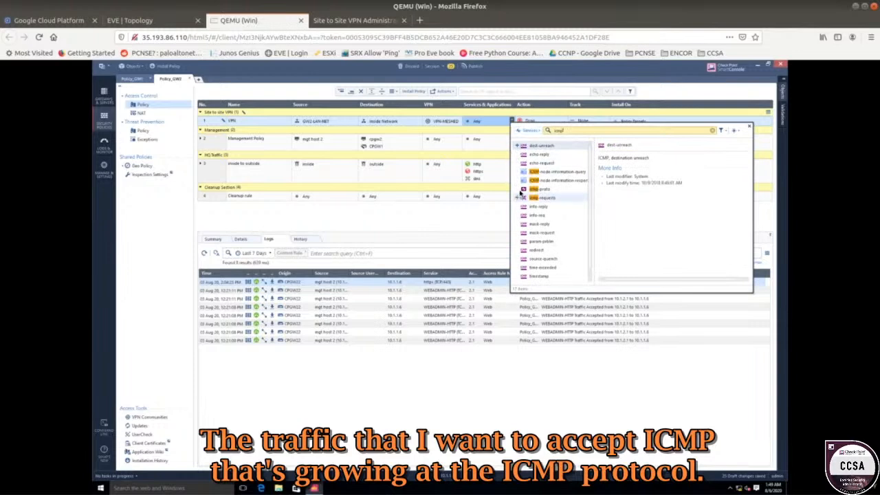
click(518, 188)
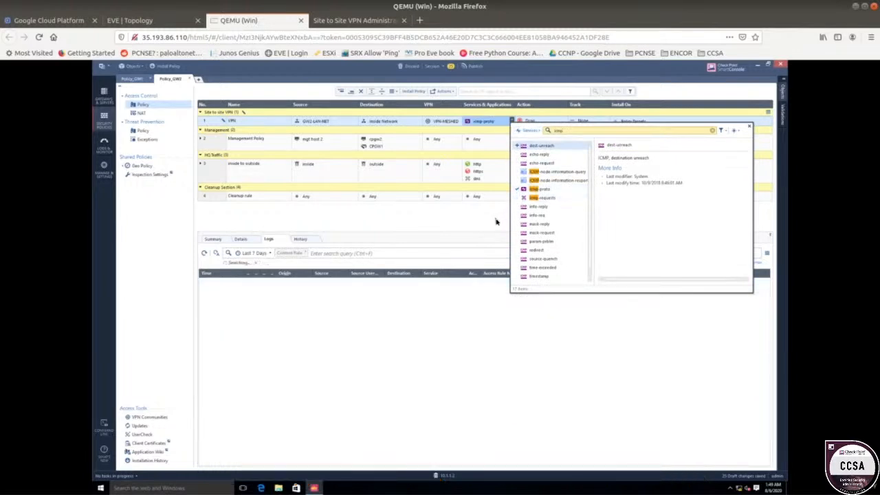
click(498, 221)
Set the VPN rule's action to Accept and its track to Log.
click(553, 122)
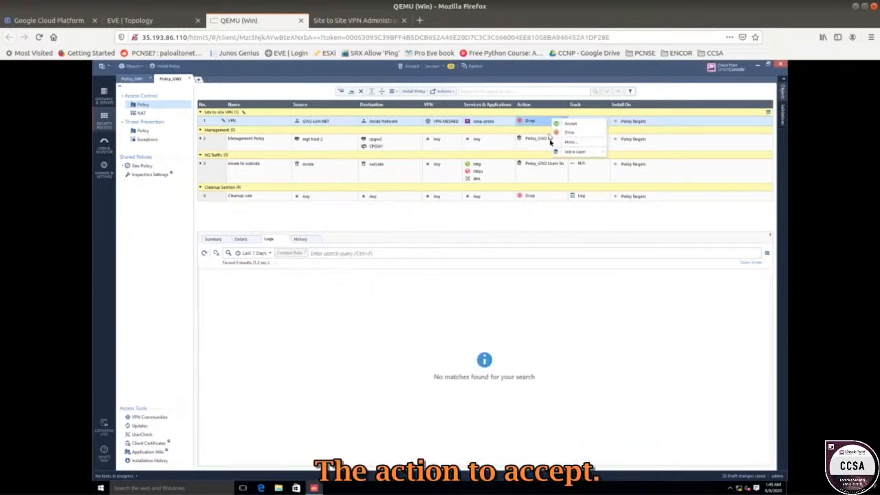
click(569, 125)
click(579, 122)
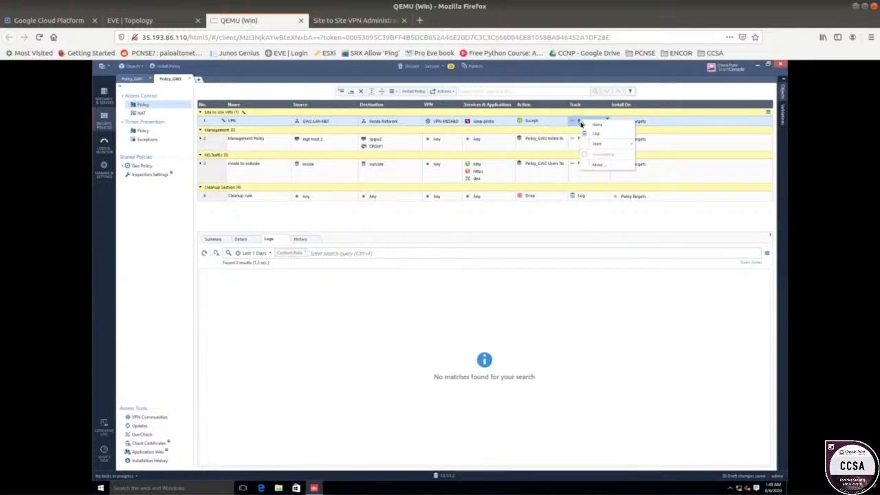
click(596, 134)
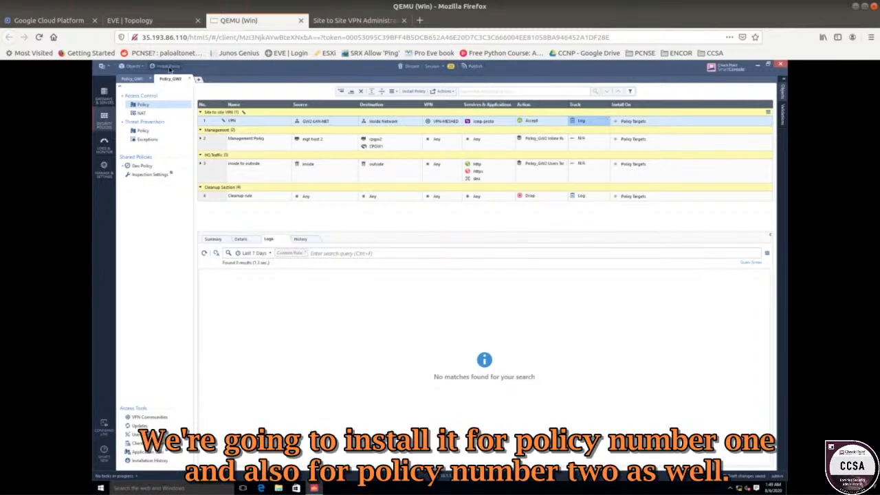
Publish the session changes and install the policy.
click(169, 67)
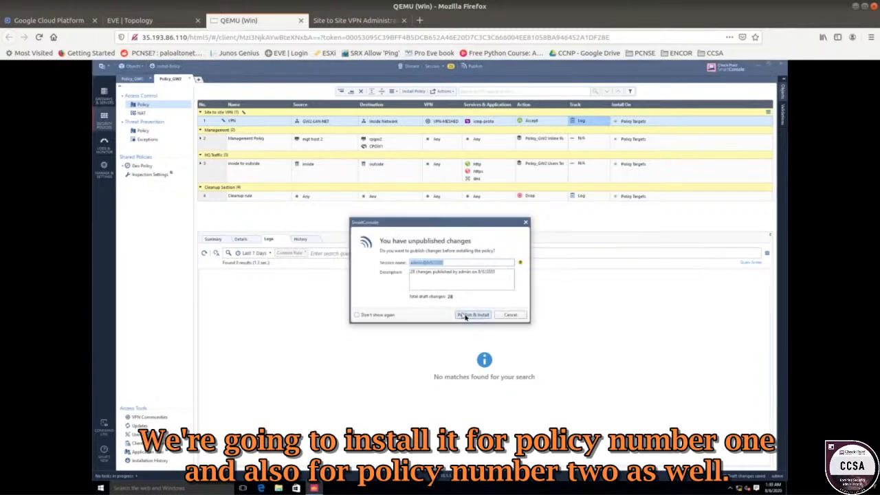
click(465, 317)
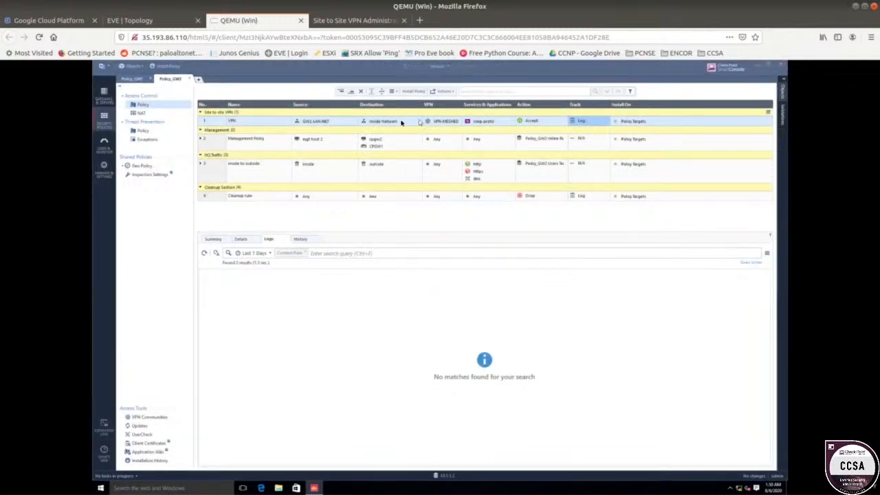
Install the Policy_GW1 policy package as well.
click(168, 66)
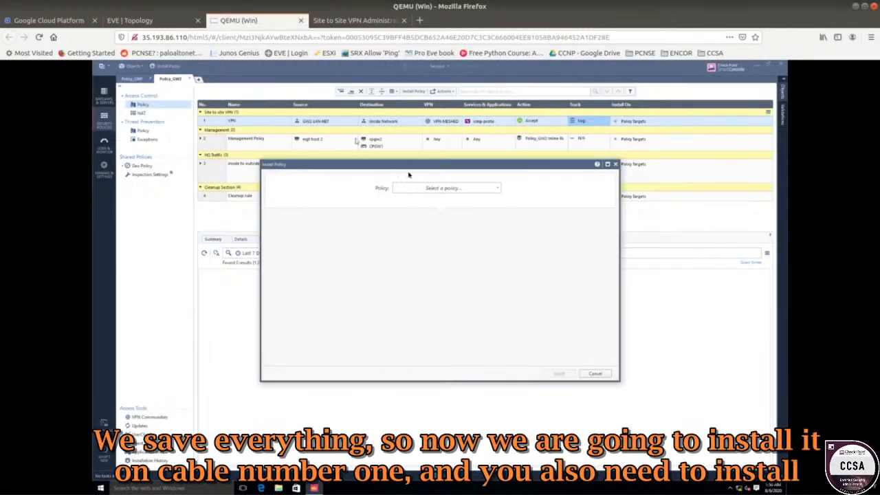
click(474, 190)
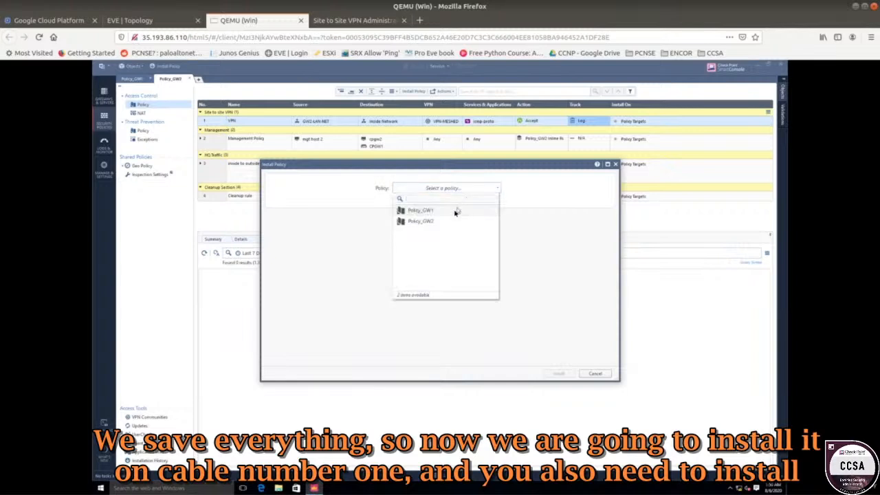
click(454, 213)
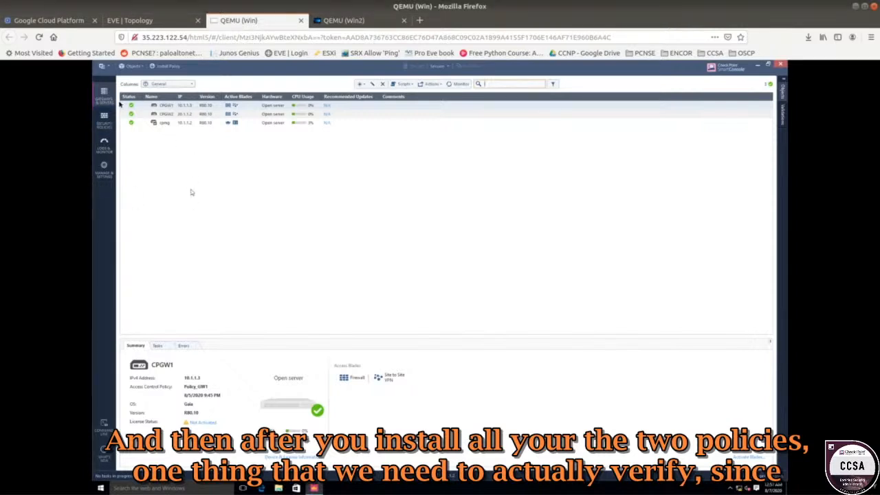
Open the Policy_GW1 rule base and select its VPN rule to review its logs.
click(110, 120)
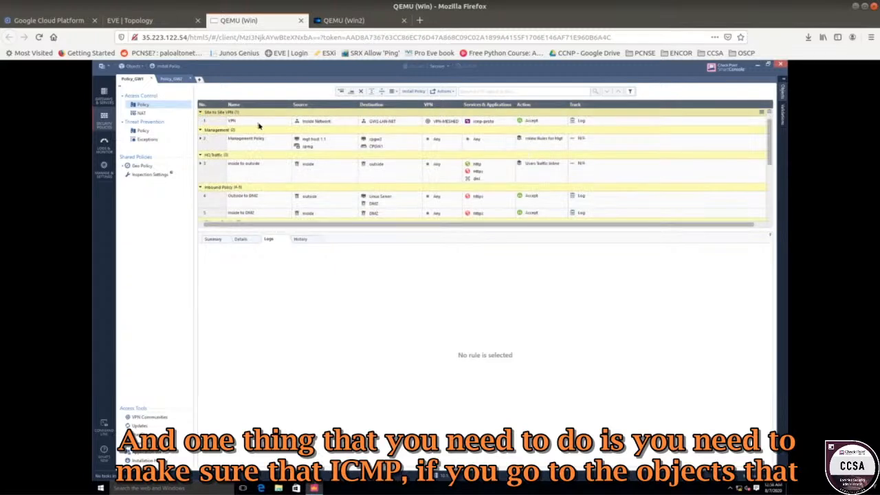
click(259, 126)
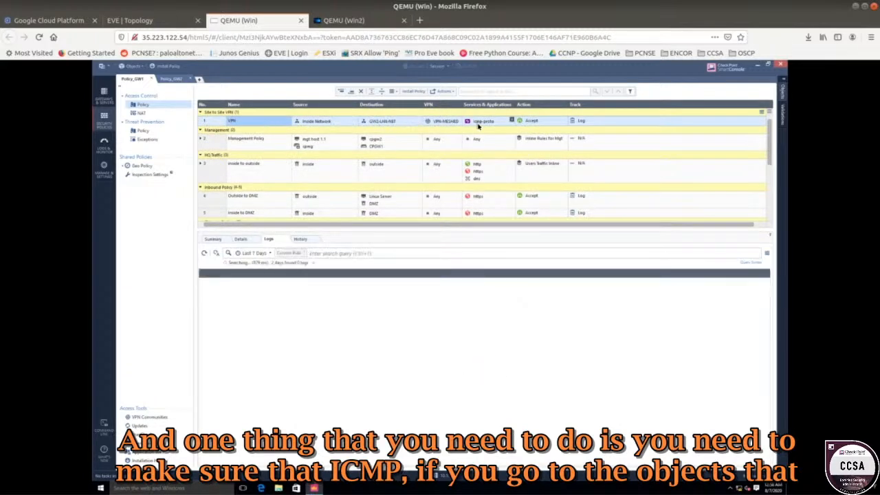
mouse_move(479, 125)
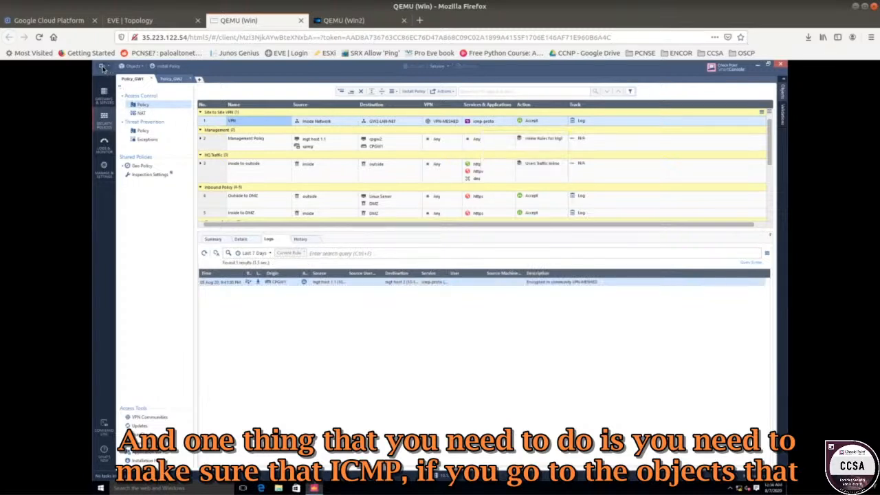
Inspect the Accept ICMP requests position in Global Properties, then close the dialog without changes.
click(102, 67)
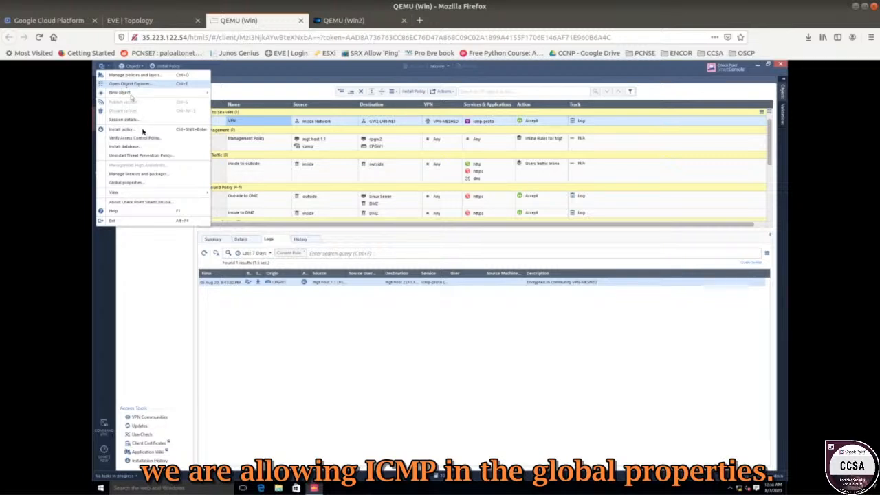
click(157, 184)
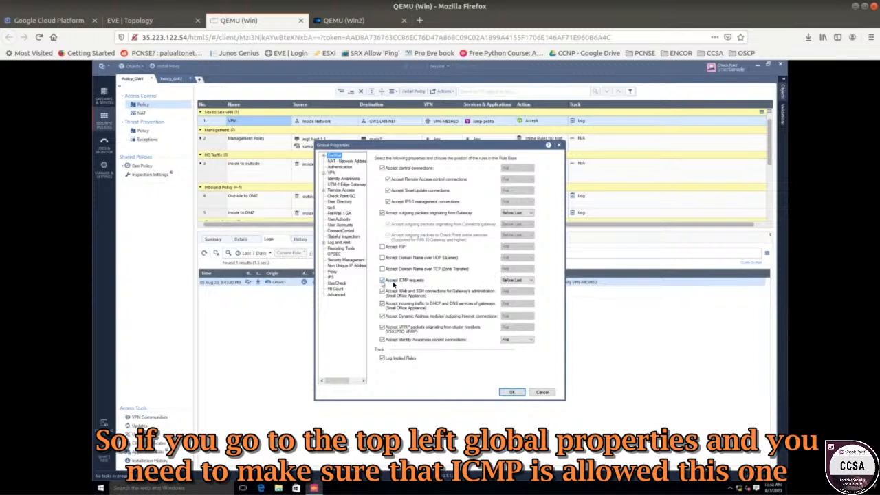
click(512, 281)
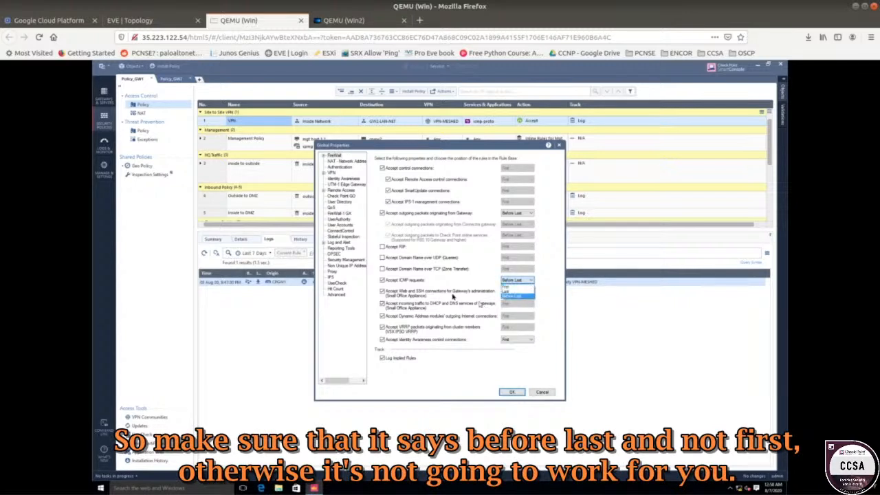
click(538, 395)
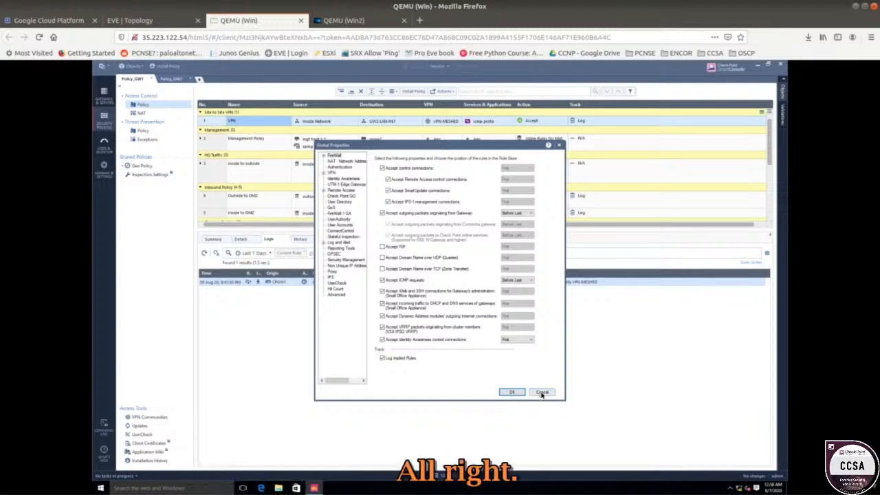
click(541, 393)
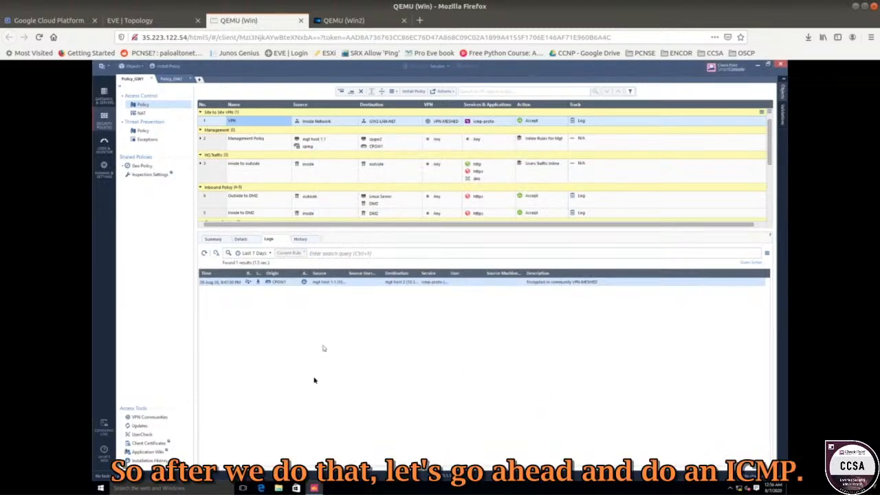
Open the Command Prompt from the Start button's context menu.
click(100, 488)
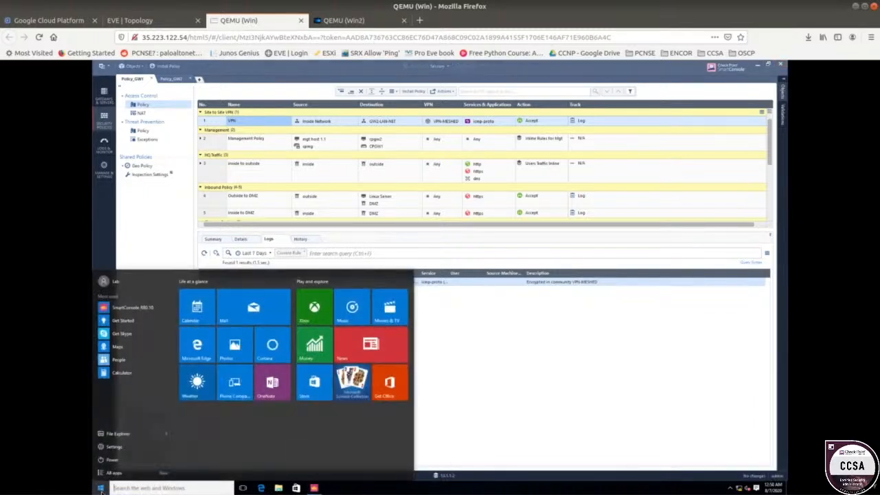
right_click(100, 488)
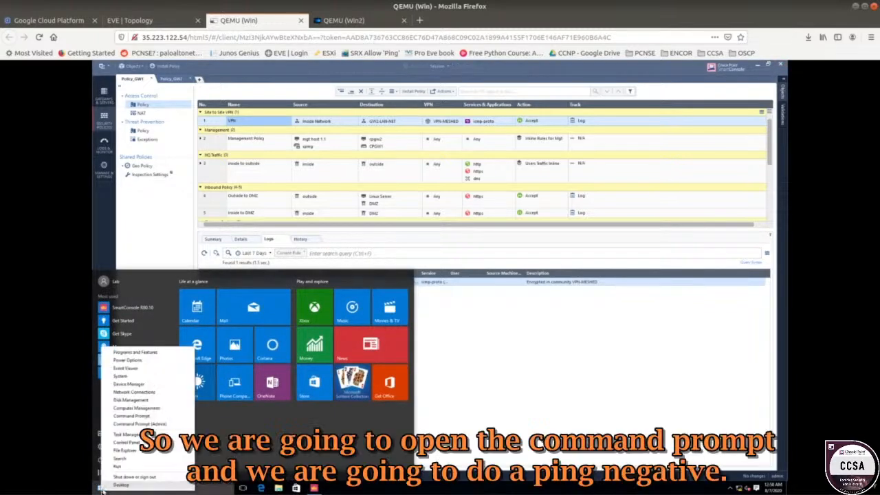
click(147, 415)
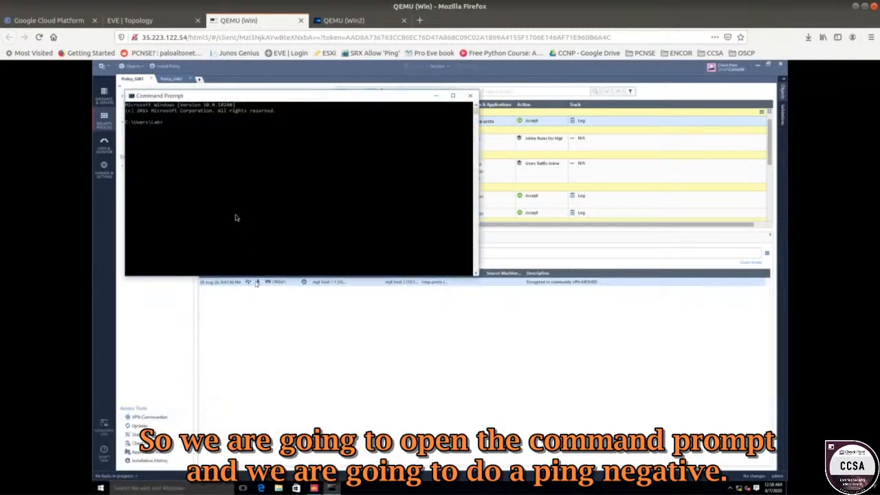
Run ping -n 1000 10.1.2.1 in the Command Prompt to test traffic across the VPN.
click(234, 215)
text(ping -)
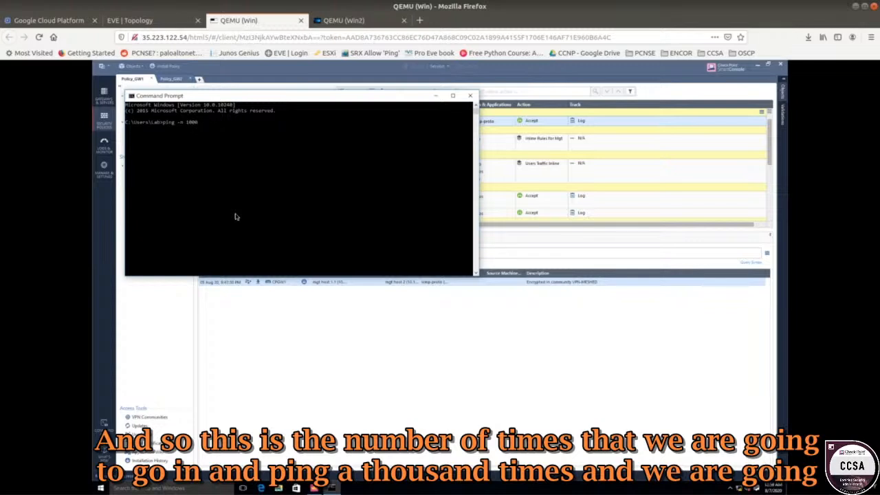
text(n 1000)
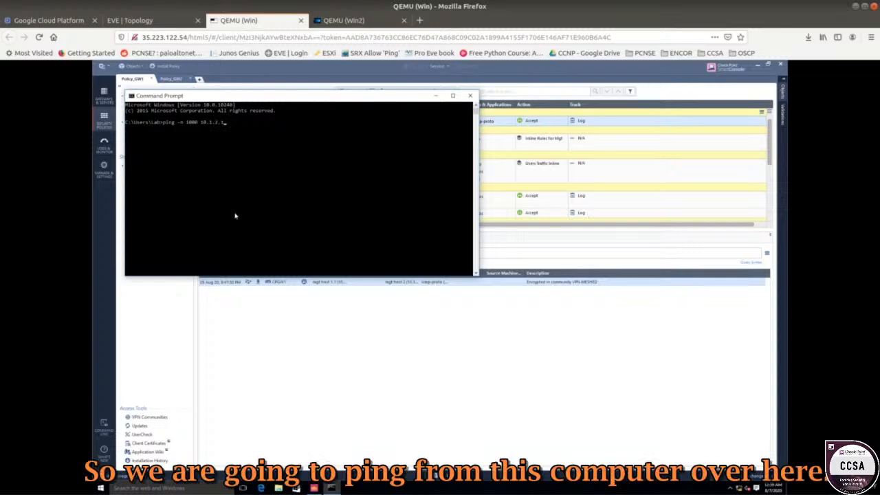
click(170, 23)
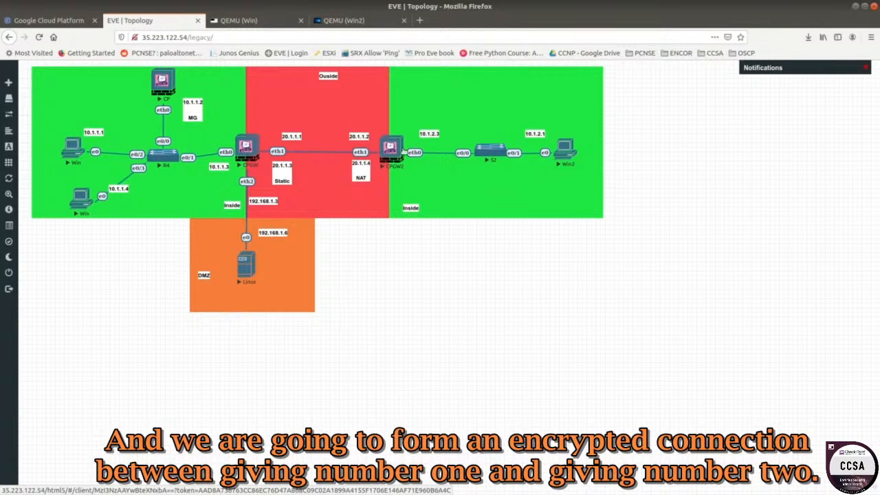
click(273, 21)
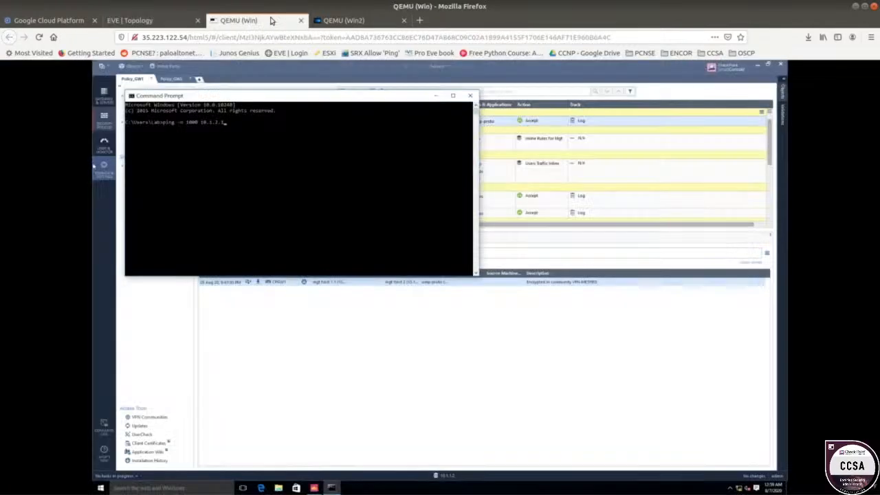
click(273, 163)
key(Return)
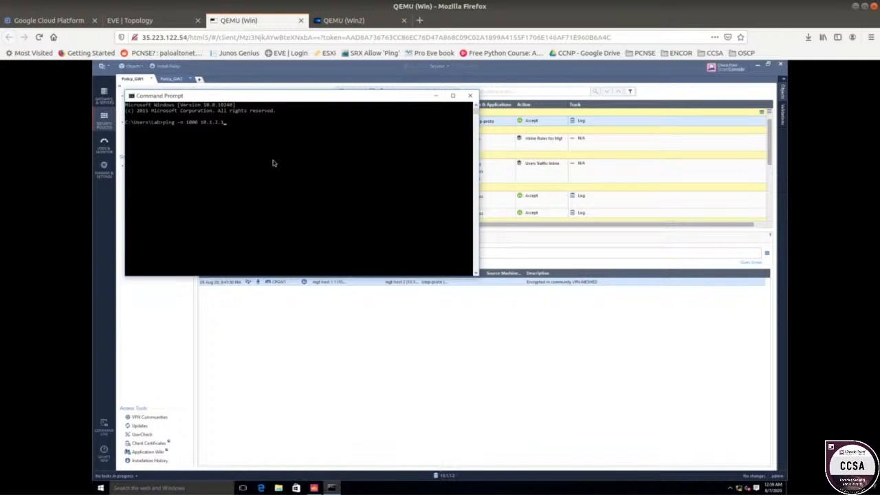
click(260, 159)
key(Return)
key(Return)
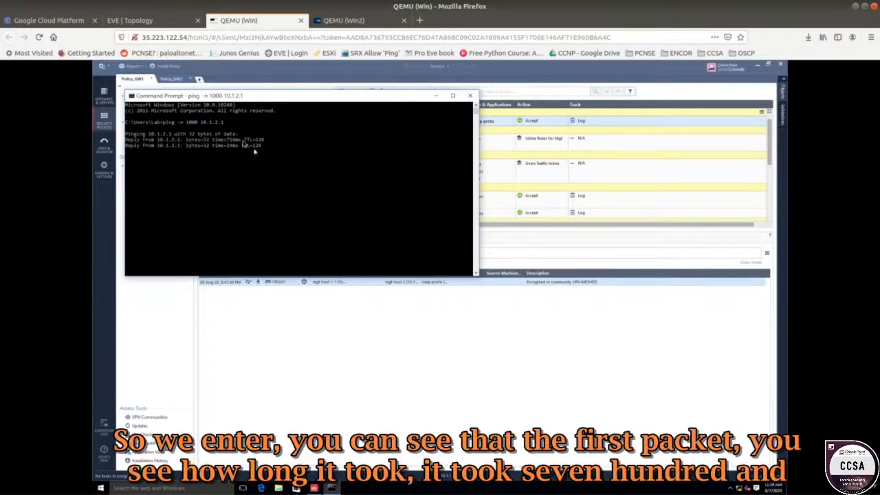
Highlight the first reply's time value in the ping output, then minimize the Command Prompt.
click(232, 142)
double_click(232, 141)
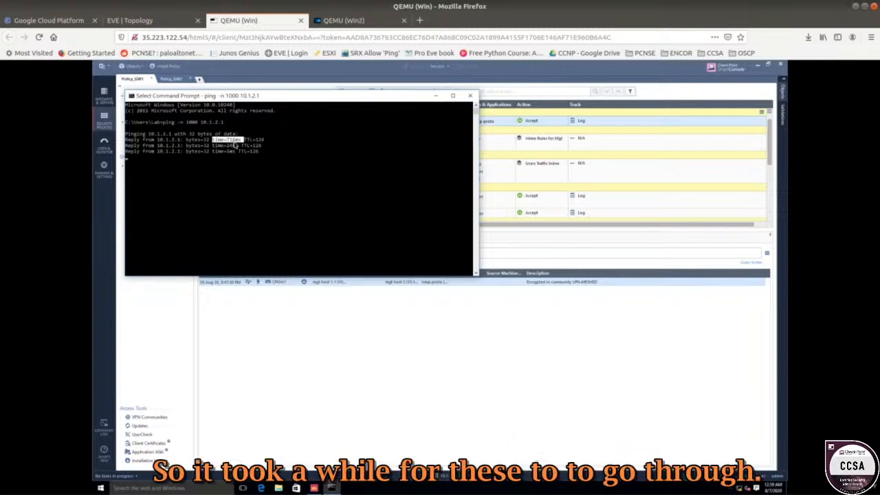
right_click(234, 144)
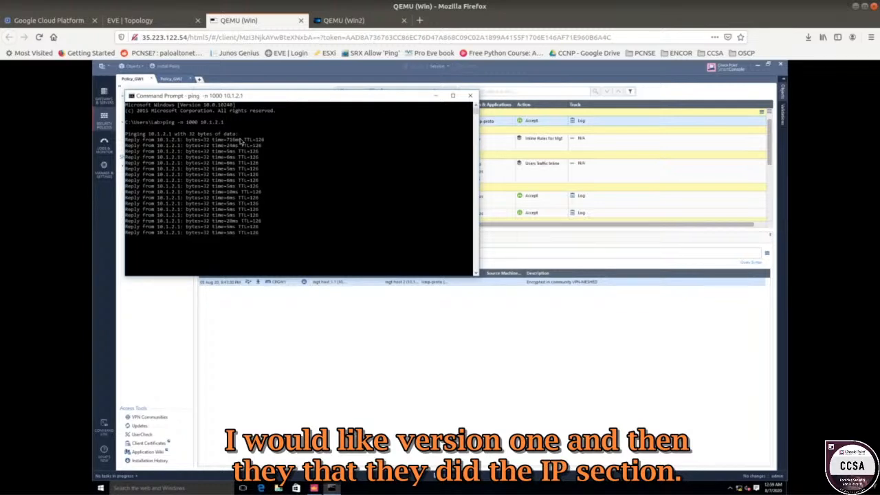
drag(224, 140, 244, 140)
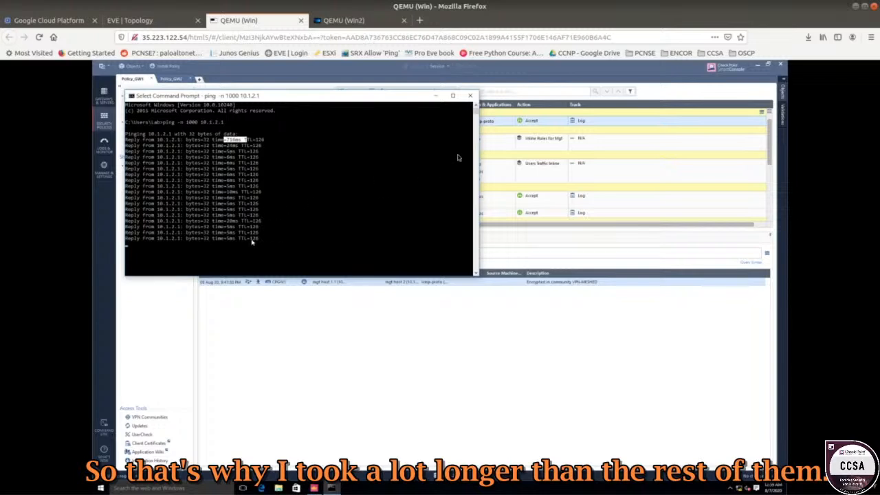
click(436, 98)
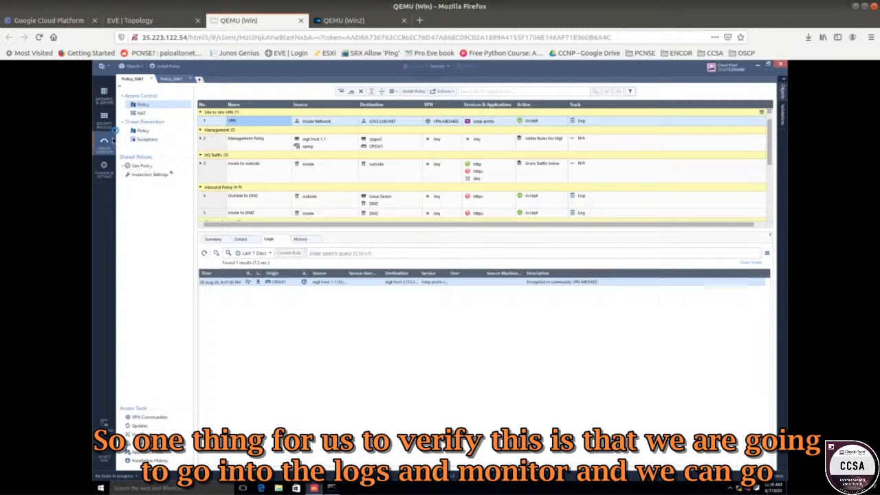
Open the logs, clear the src:10.1.1.1 filter, and examine the encrypted and decrypted VPN-MESHED ICMP log entries.
click(104, 142)
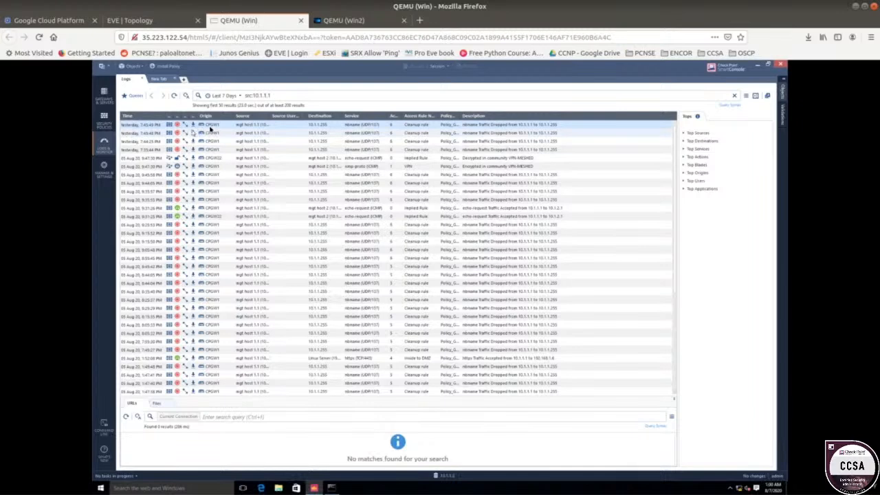
click(174, 96)
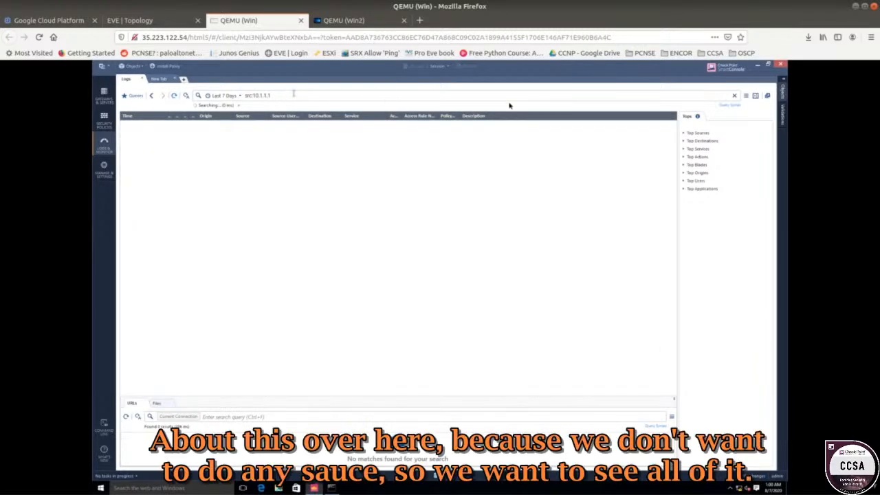
click(736, 97)
click(260, 97)
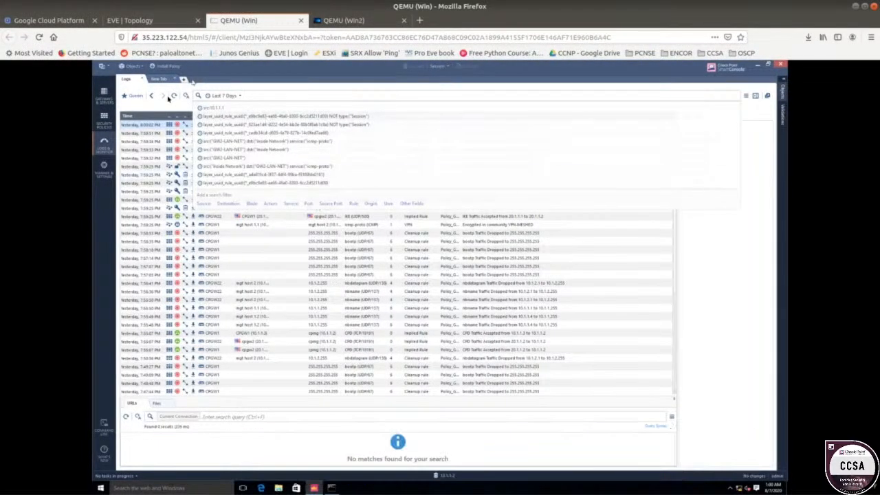
click(166, 103)
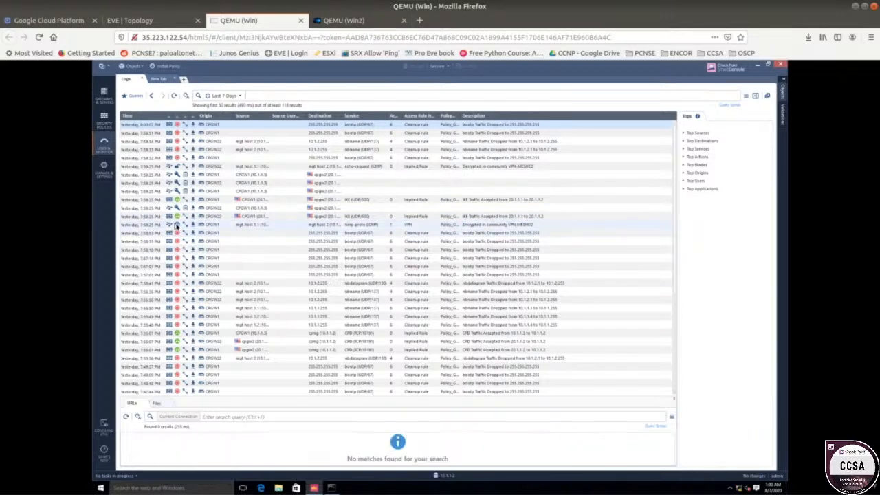
click(247, 225)
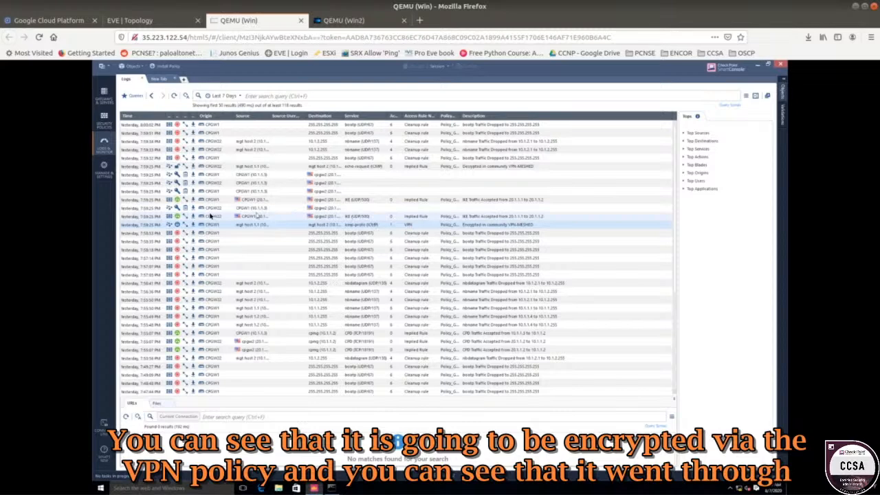
click(345, 217)
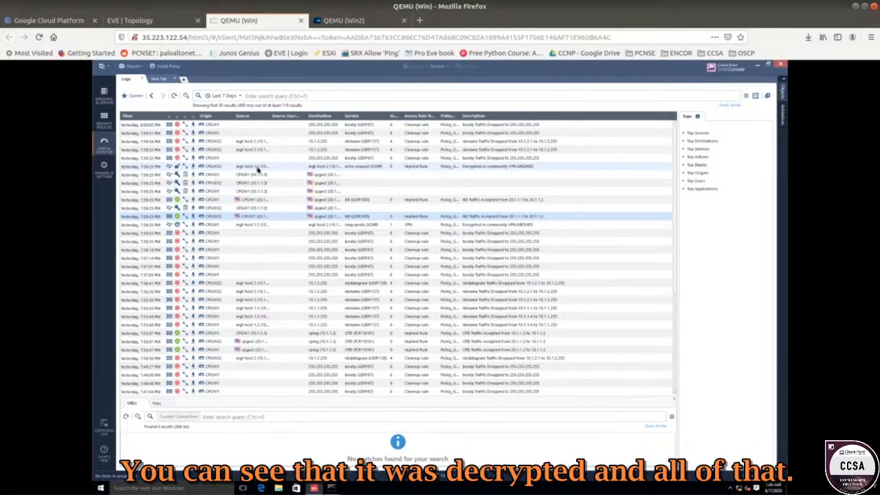
click(178, 167)
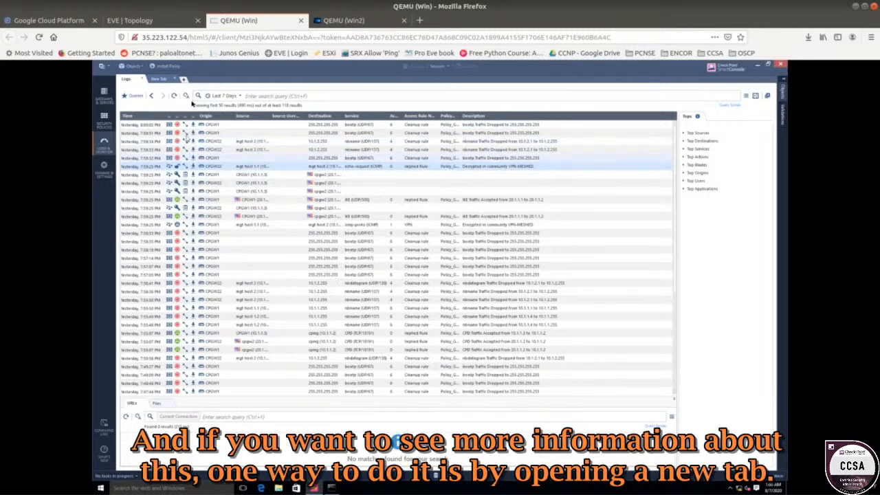
Open SmartView Monitor from a new tab and view the VPN status of gateways CPGW1 and CPGW22.
click(157, 79)
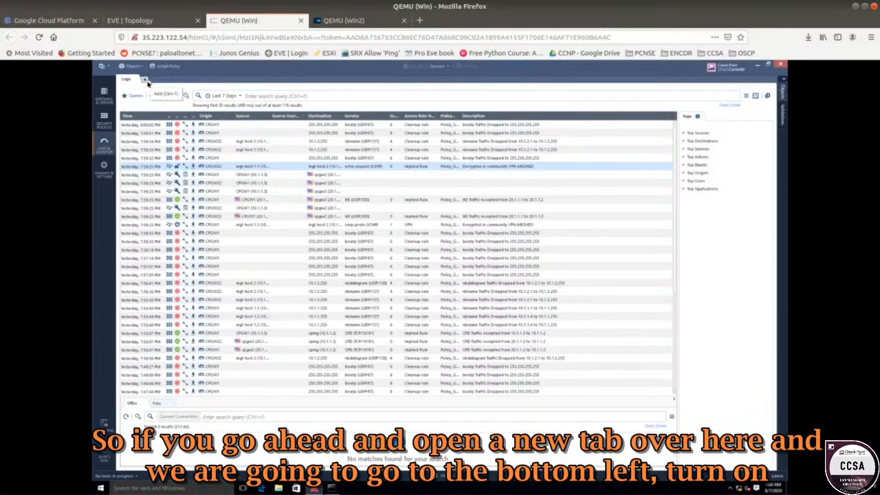
click(146, 80)
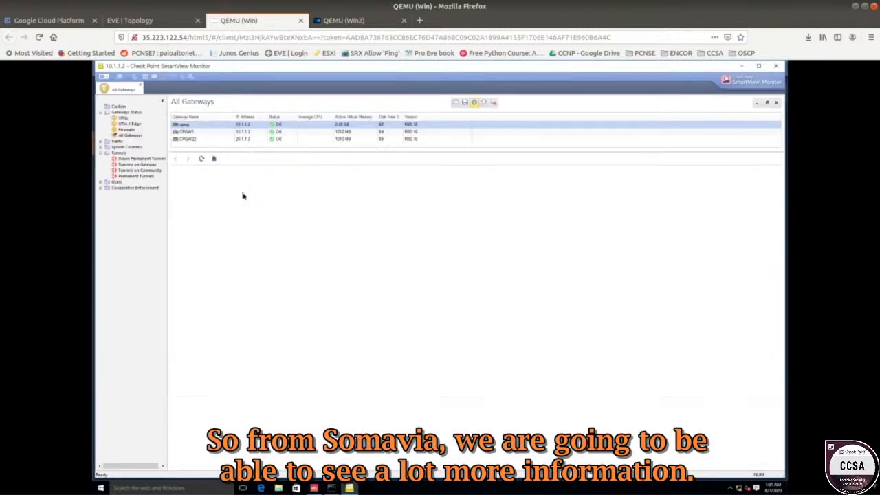
click(121, 118)
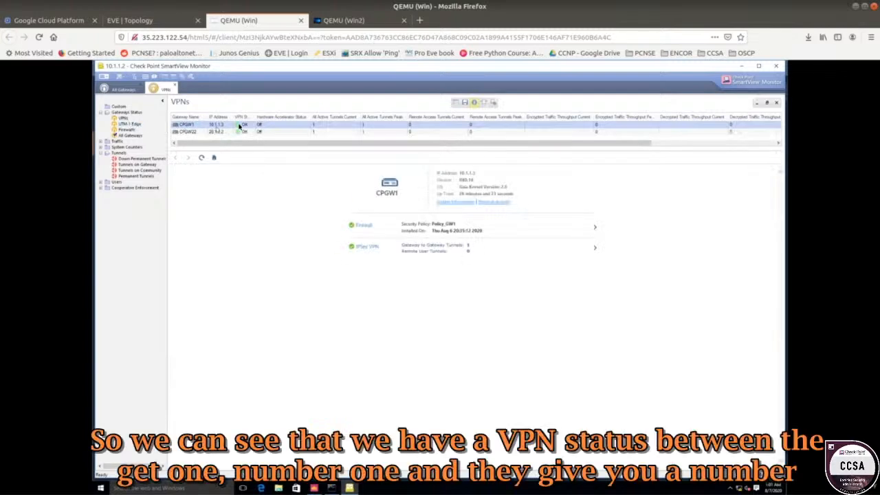
drag(255, 118, 275, 118)
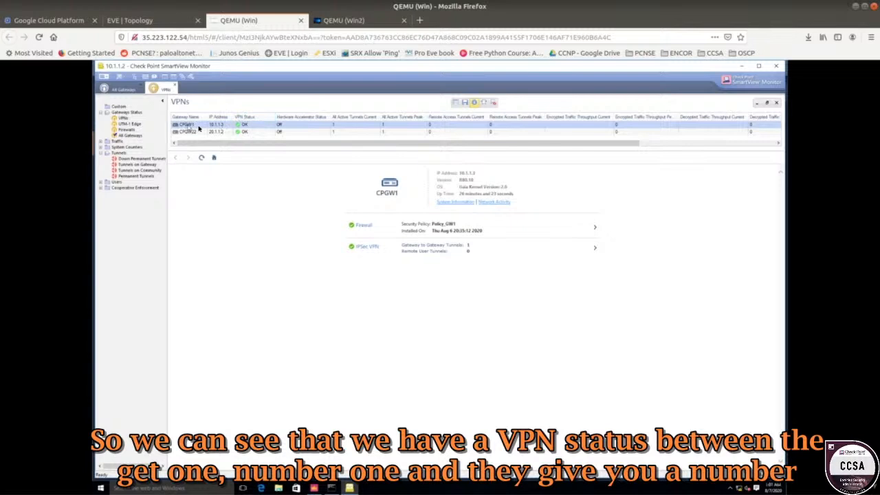
click(241, 133)
click(256, 125)
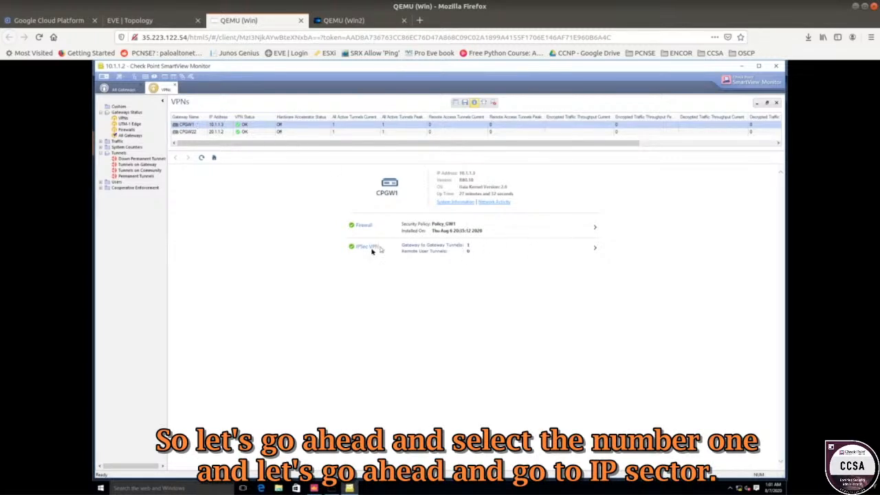
Open the IPsec VPN details for CPGW1 and examine its tunnel and encrypted traffic counters.
drag(401, 246, 596, 251)
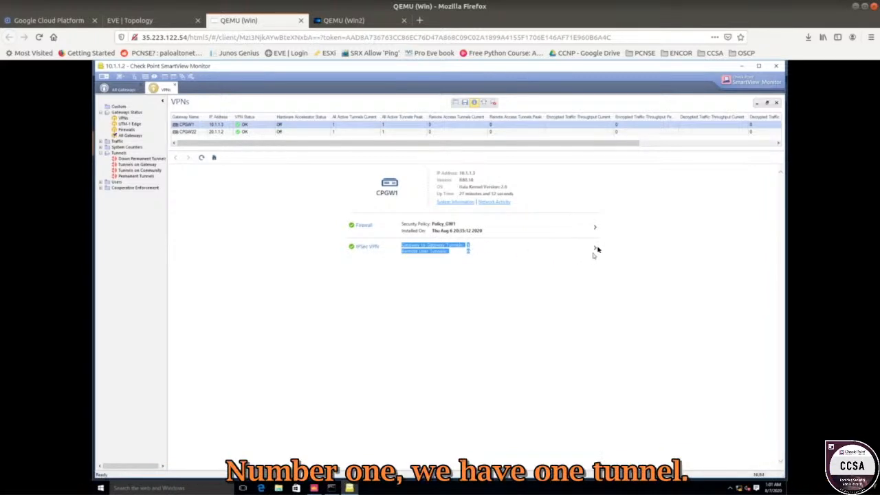
click(593, 249)
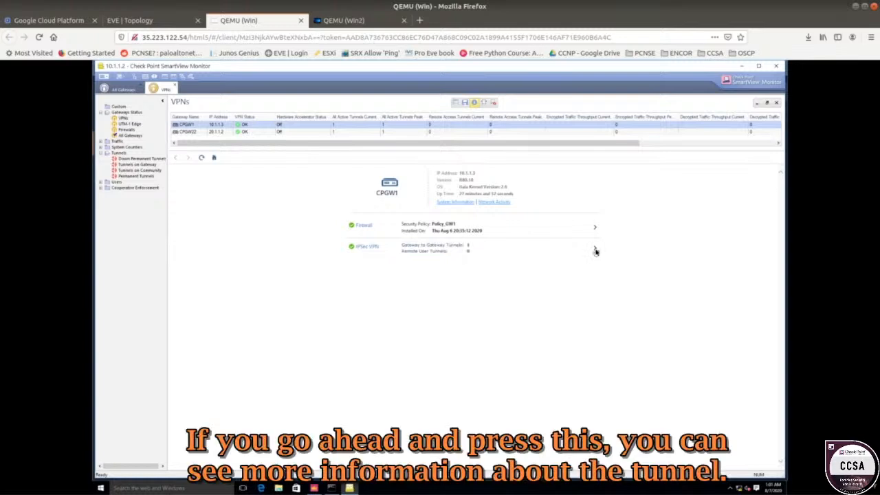
click(595, 250)
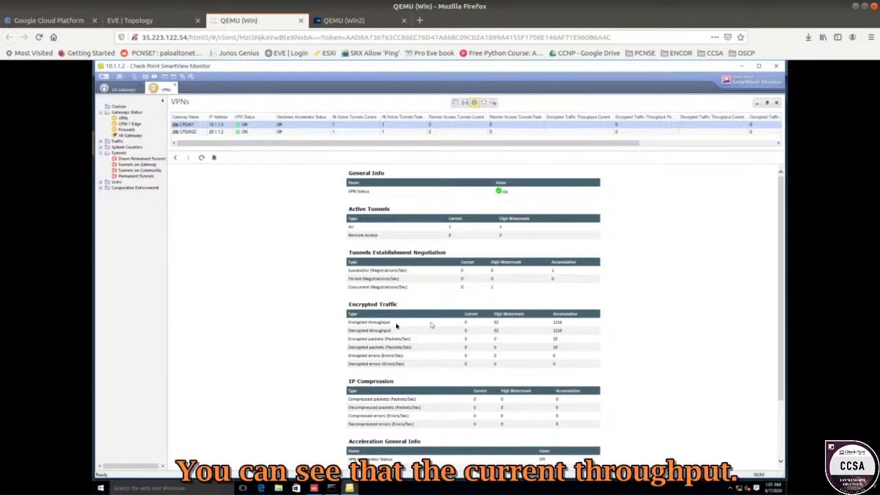
drag(461, 321, 531, 339)
click(522, 353)
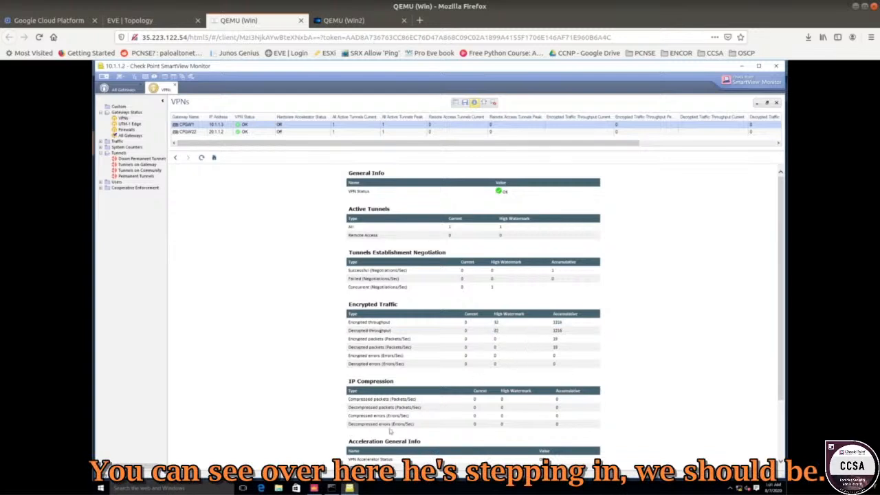
Bring up the Command Prompt to check the ongoing ping, then return to SmartView Monitor.
click(331, 488)
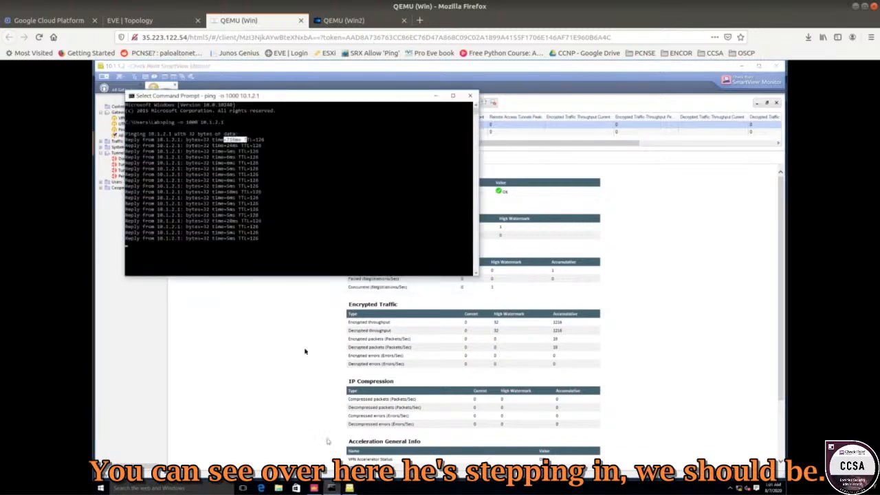
right_click(266, 228)
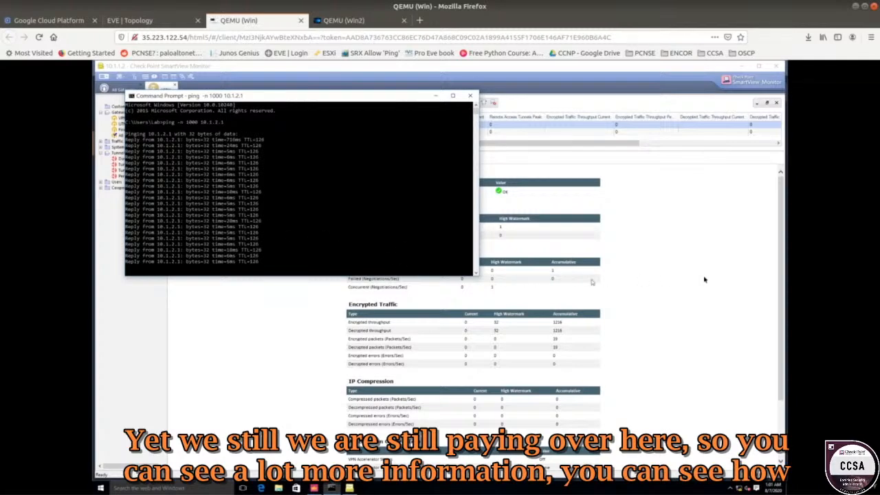
click(667, 289)
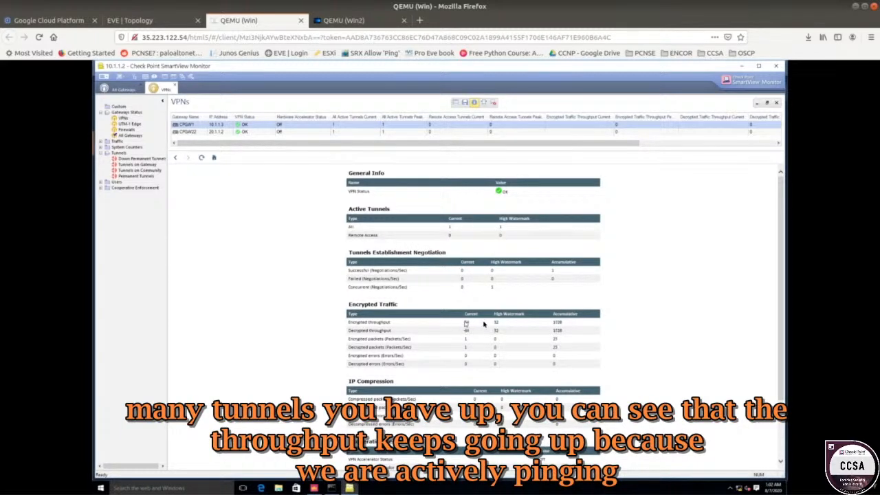
Review CPGW1's updated encrypted traffic counters, then open the IPsec VPN details for CPGW22.
scroll(454, 359, down, 2)
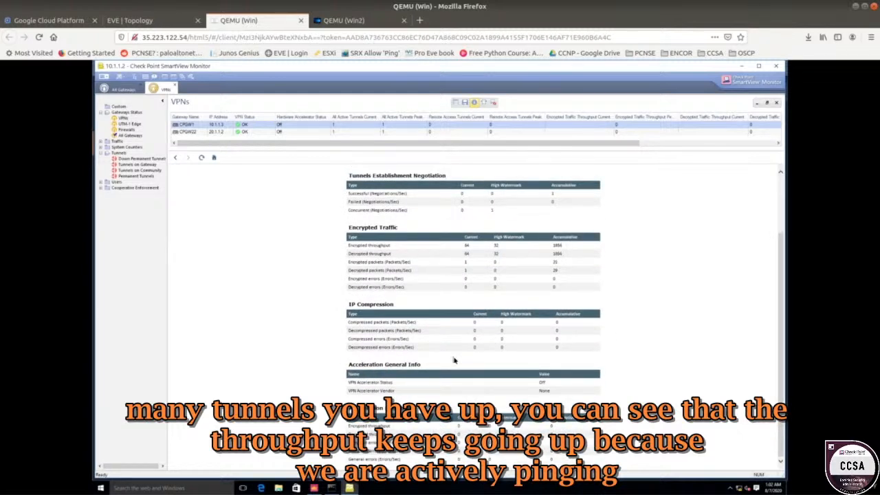
click(196, 132)
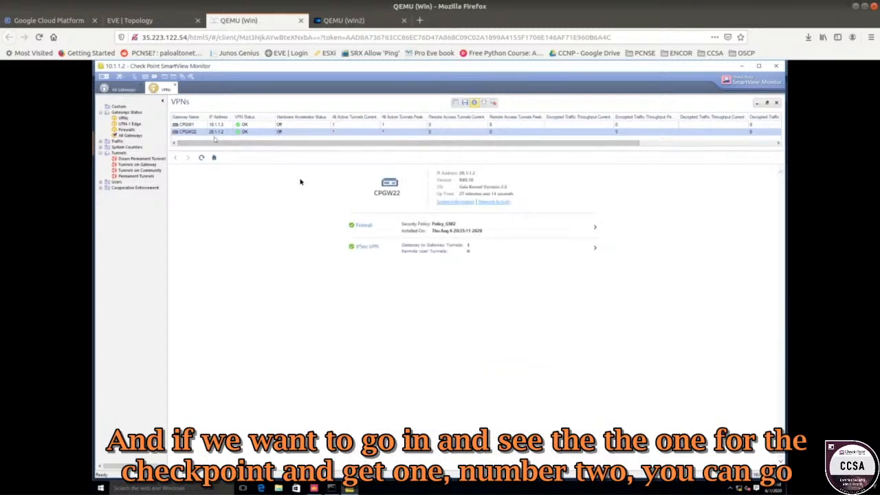
click(595, 249)
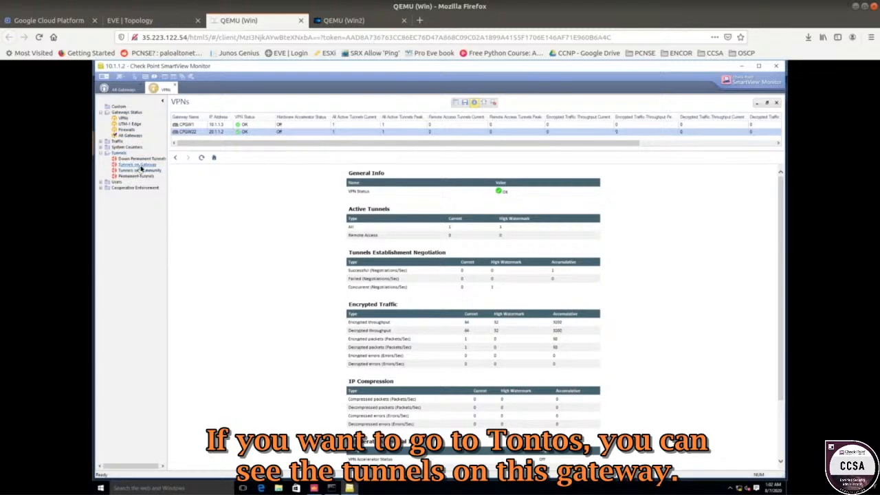
Open the Tunnels on Gateway views for CPGW1 and CPGW22.
click(139, 165)
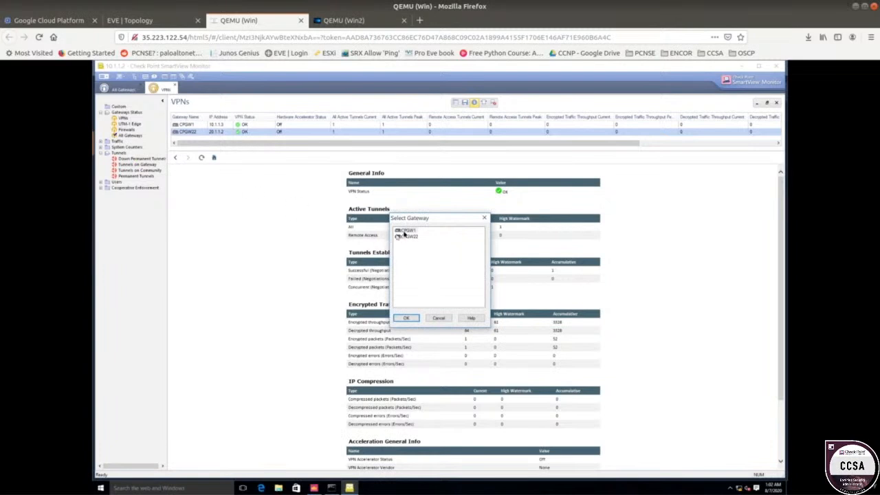
double_click(405, 232)
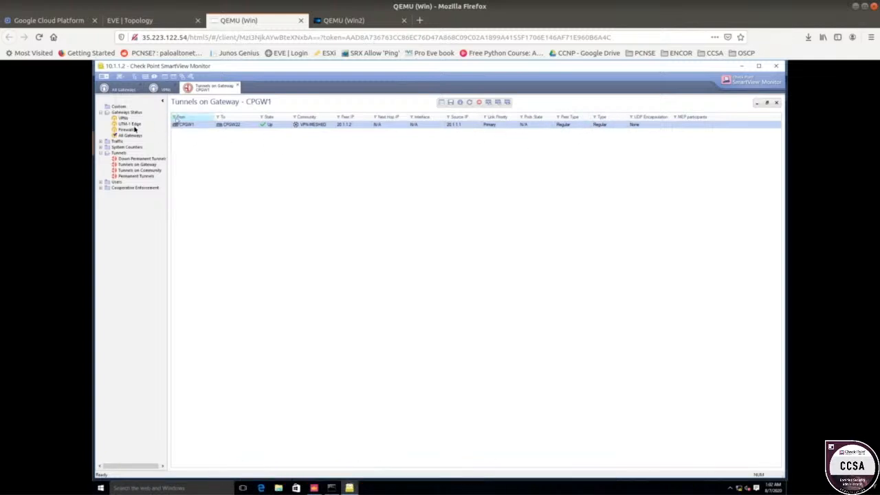
double_click(138, 167)
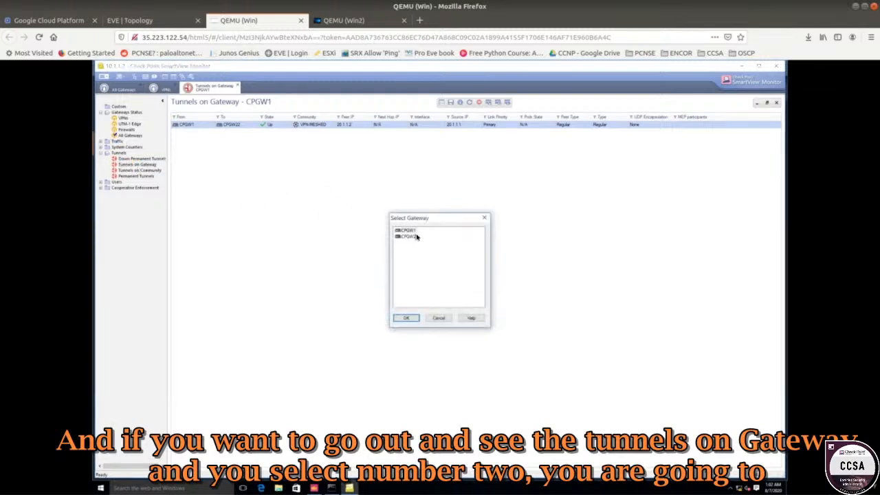
double_click(411, 236)
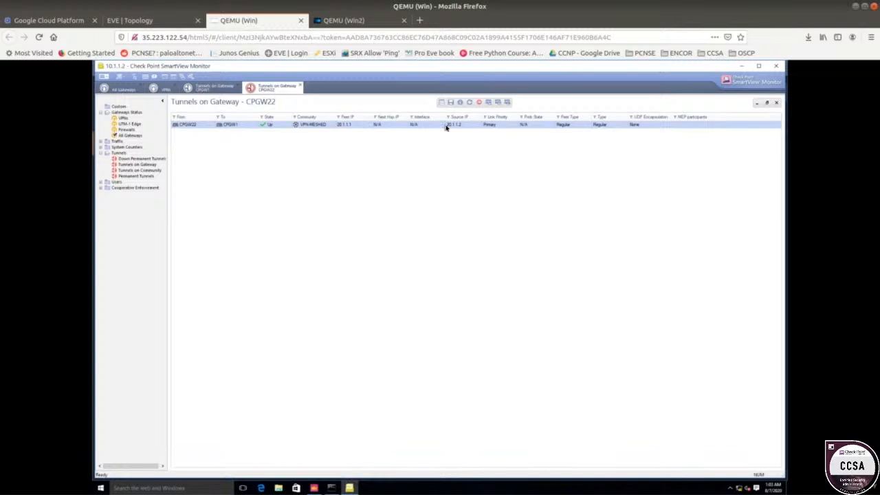
Open Tunnels on Community for VPN-MESHED and switch between the opened tunnel tabs.
click(127, 170)
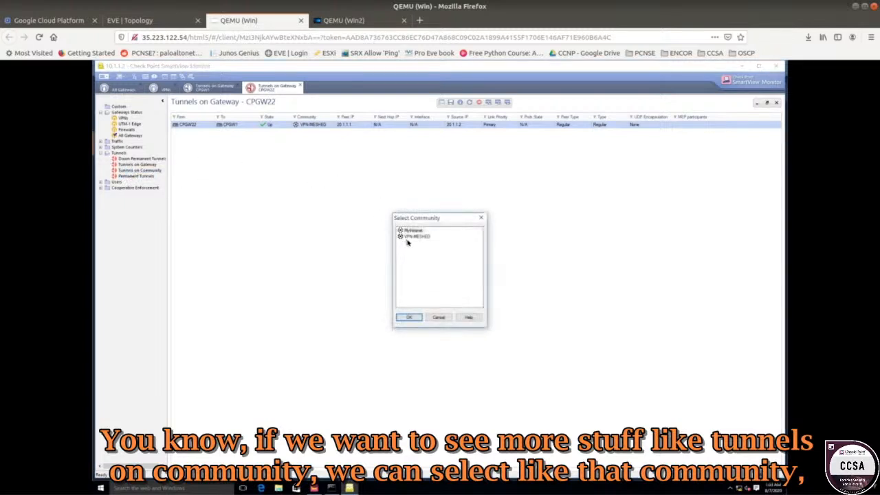
double_click(408, 236)
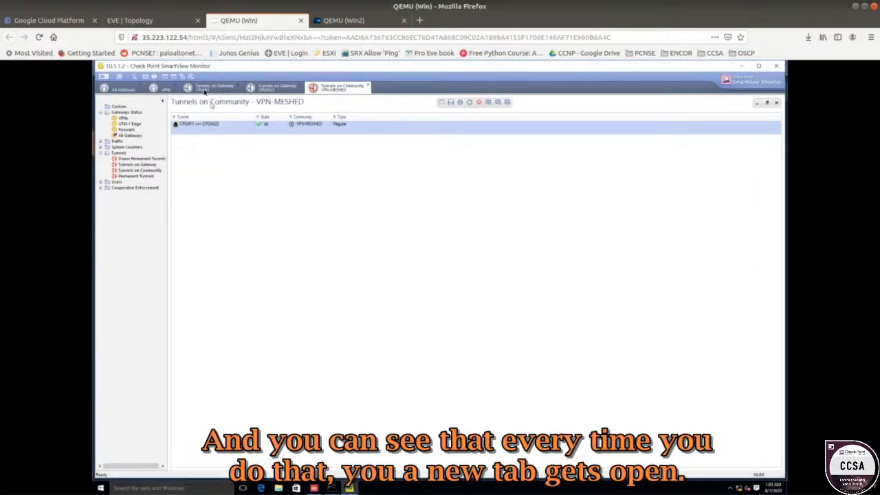
click(205, 89)
click(270, 92)
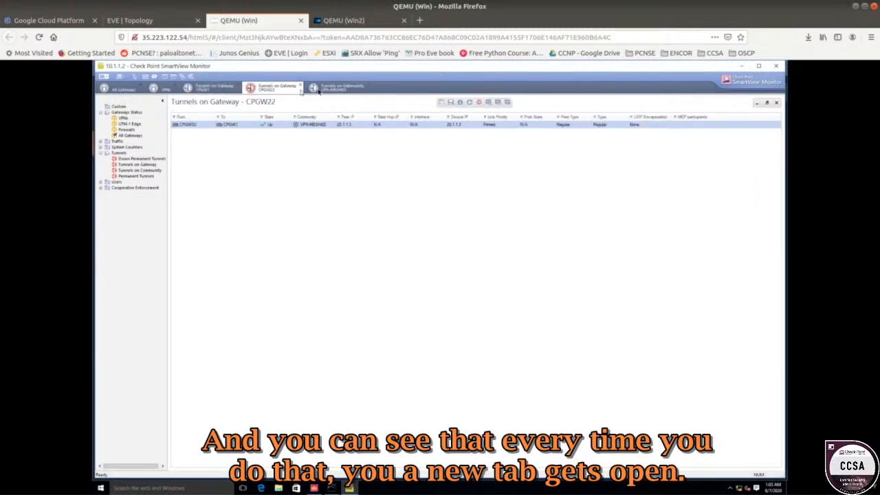
click(333, 91)
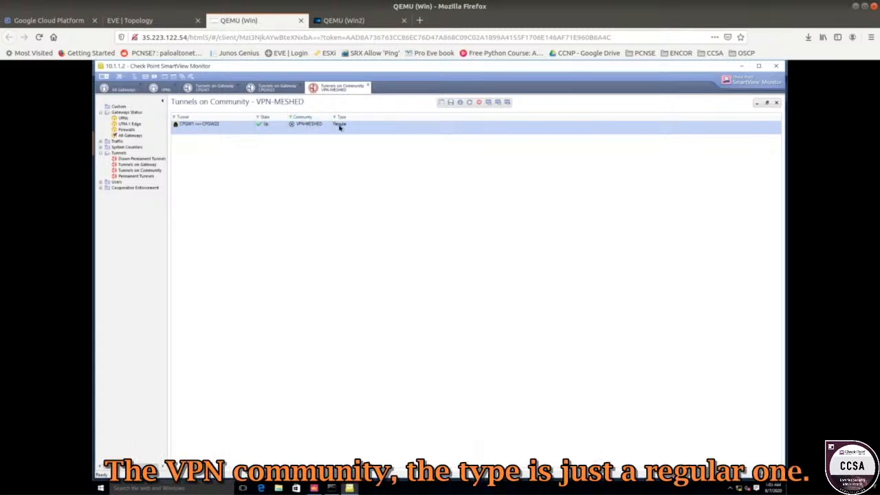
Try to monitor the traffic of the VPN-MESHED tunnel and dismiss the message.
click(487, 103)
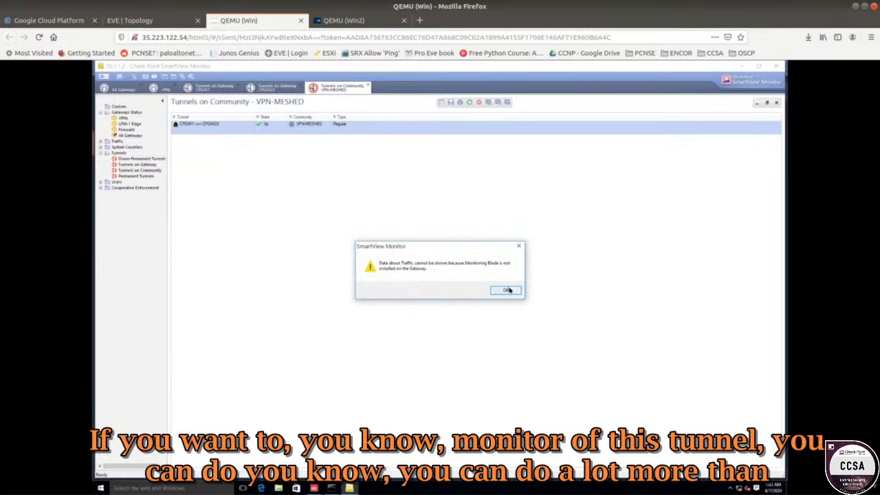
click(507, 290)
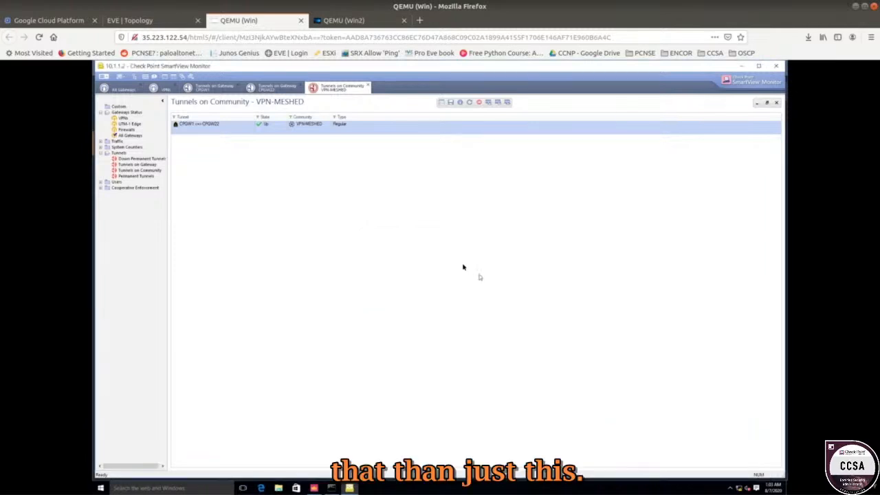
Expand System Counters and try to open VPN History for a gateway, closing the gateway selection.
click(101, 147)
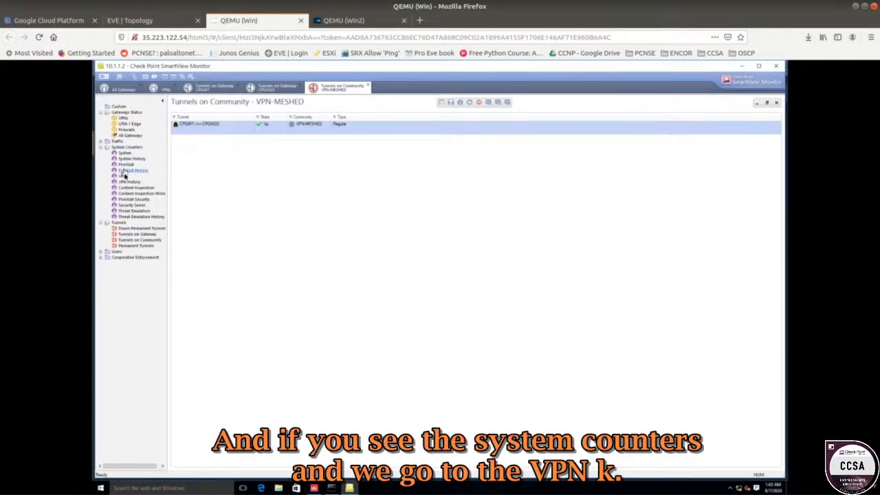
double_click(122, 176)
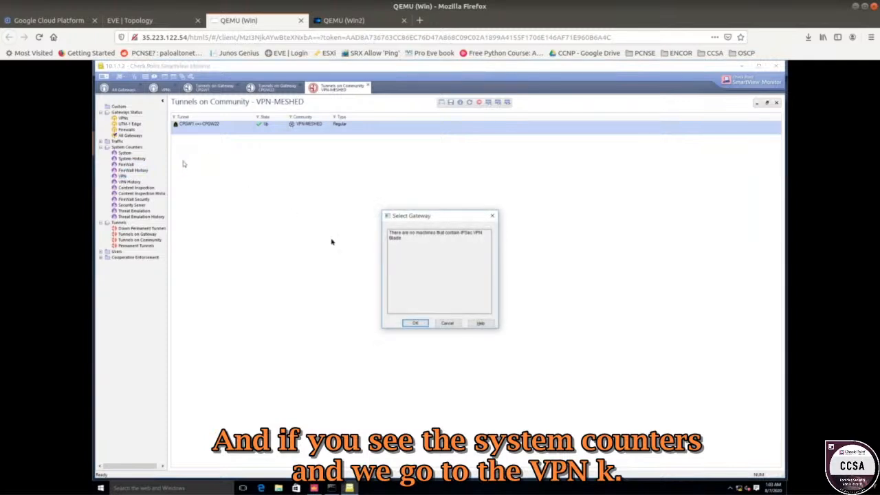
click(414, 322)
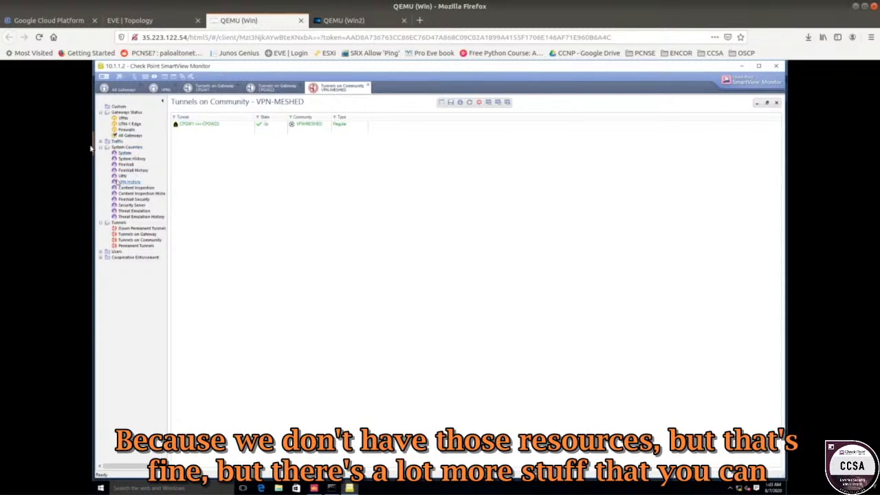
Open VPN History once more, select the gateway dialog's message text and close the dialog.
click(129, 181)
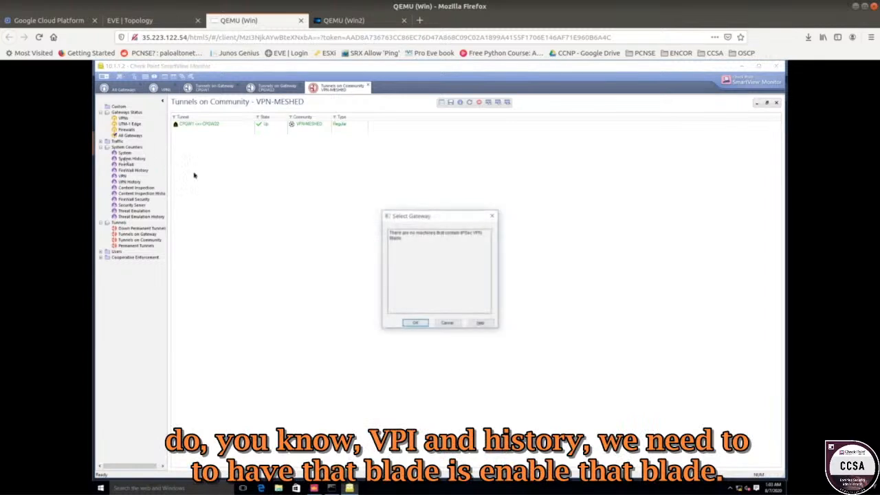
drag(409, 246, 374, 228)
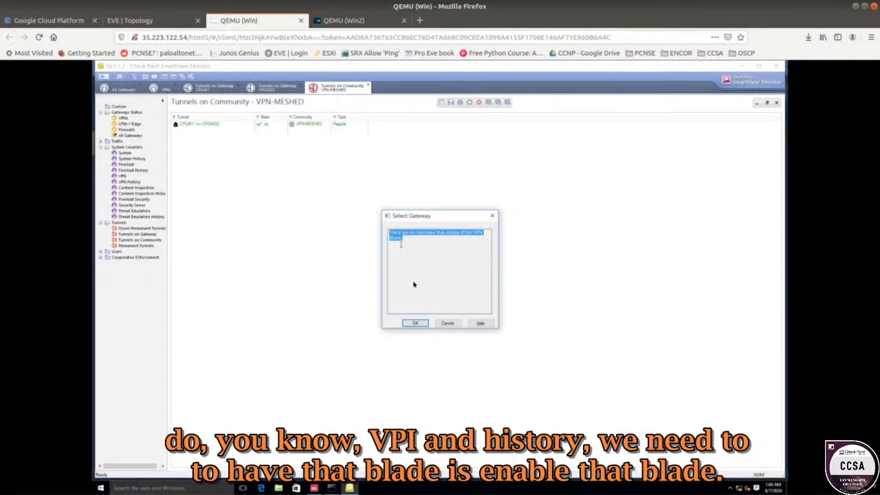
click(411, 323)
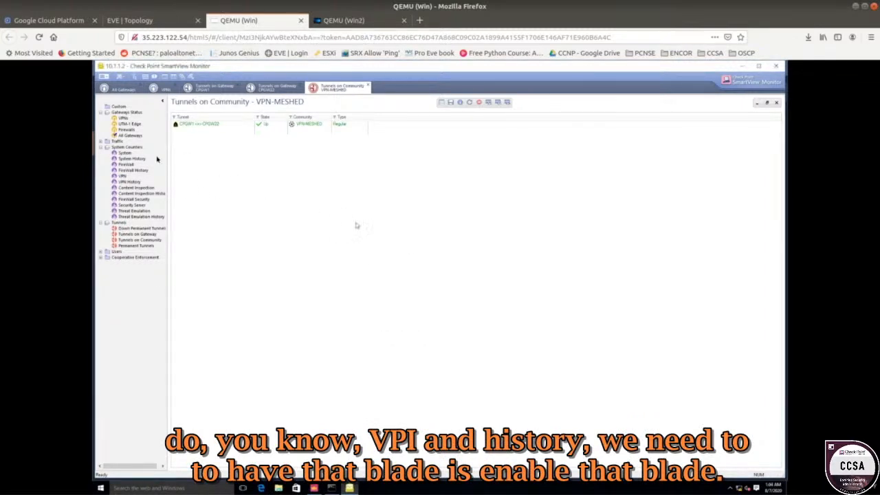
Expand the Traffic counters and switch between the open Tunnels on Gateway and VPNs monitoring tabs.
click(101, 141)
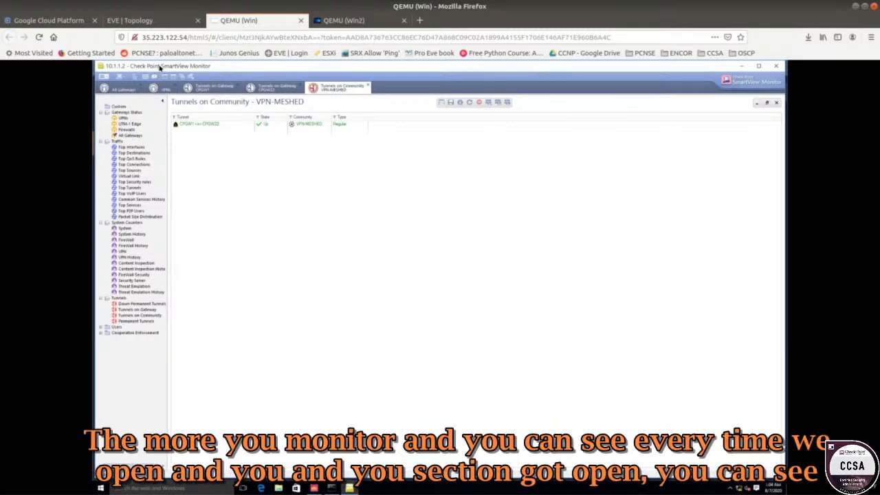
click(203, 91)
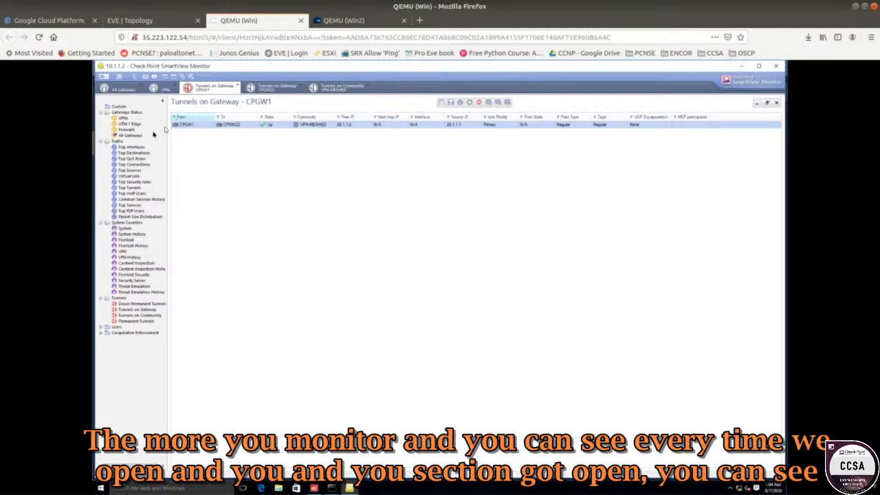
click(158, 89)
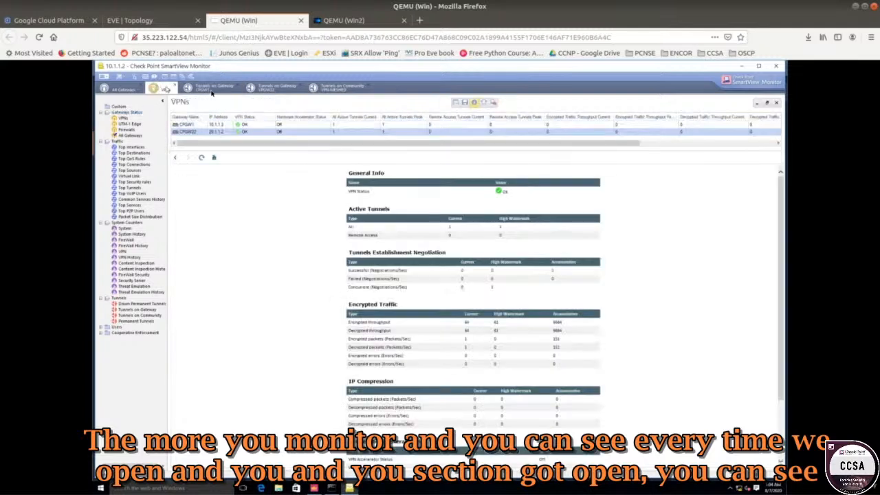
click(244, 89)
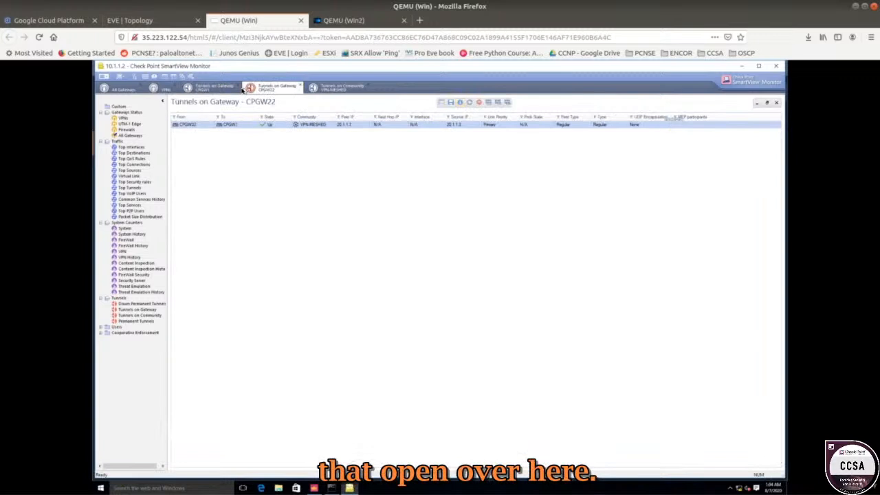
Close the extra Tunnels on Gateway tab for CPGW1.
click(240, 88)
click(238, 86)
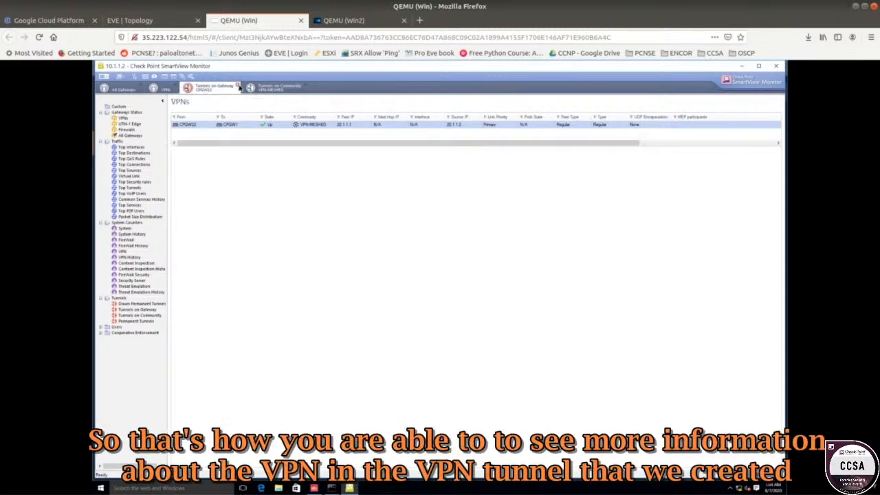
click(243, 87)
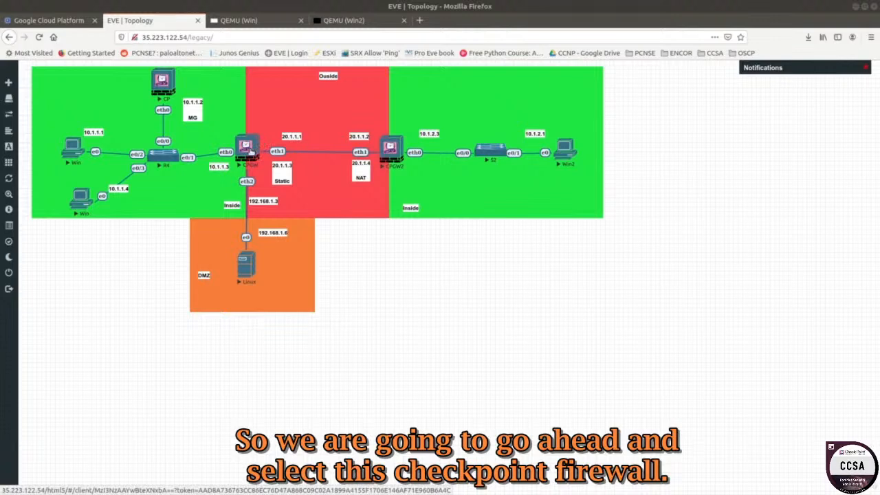
Open the CPGW gateway console from the topology and run the vpn tu command.
click(246, 147)
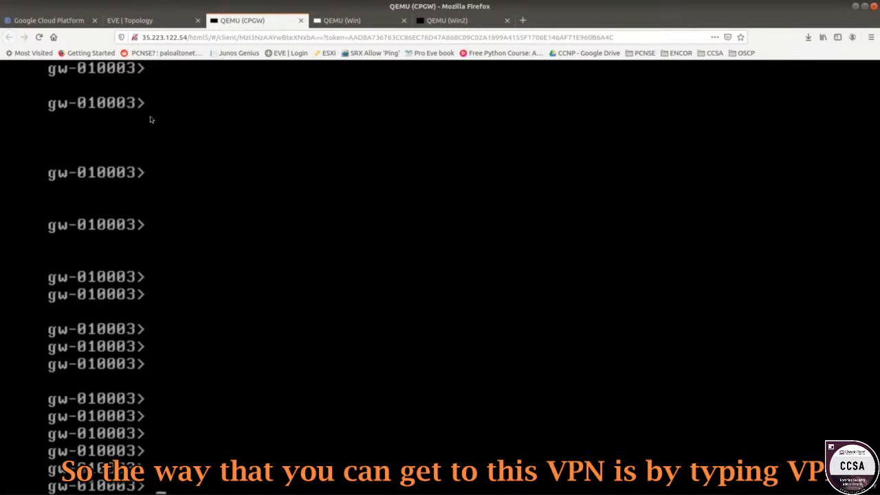
text(vpn)
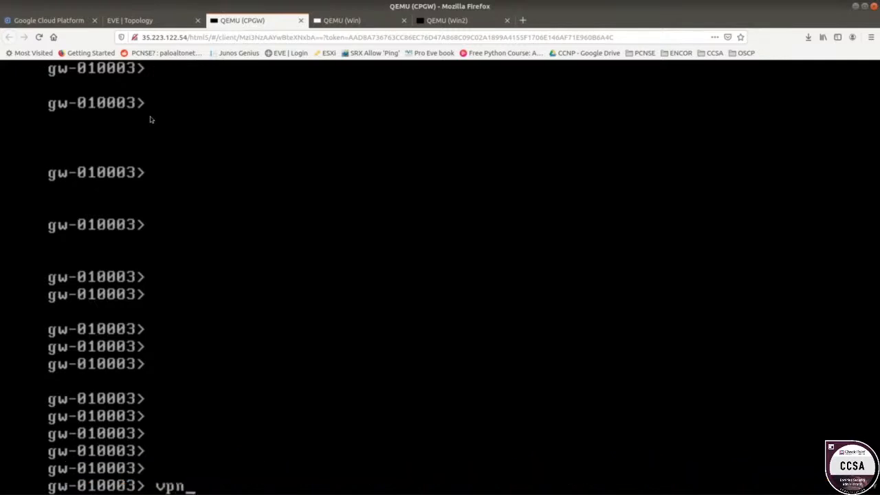
text( tun)
key(BackSpace)
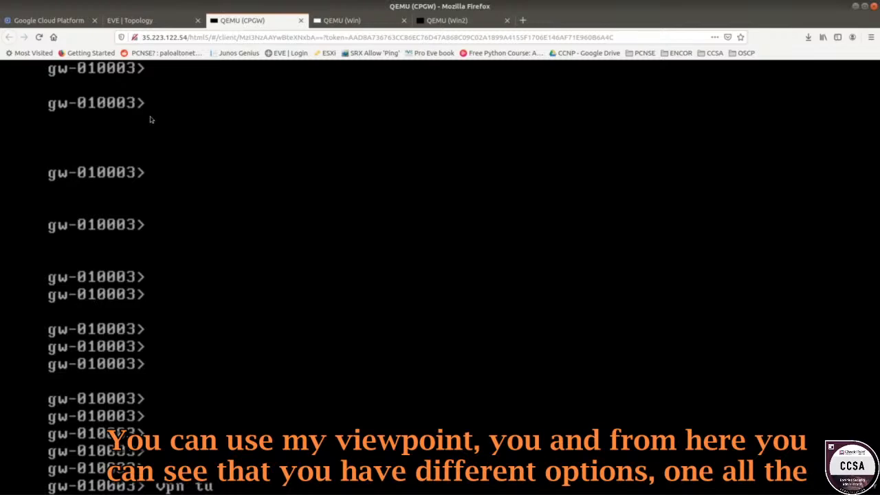
key(Return)
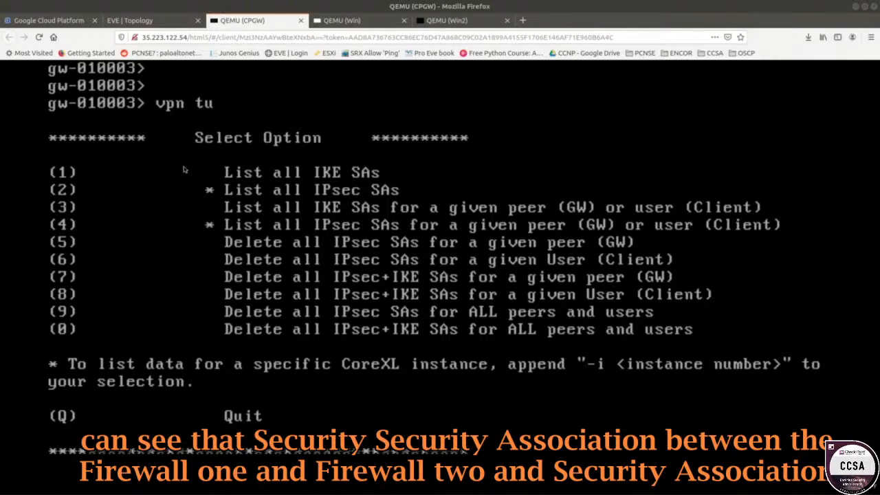
List all IKE SAs in the vpn tu menu and return to the option list.
click(157, 22)
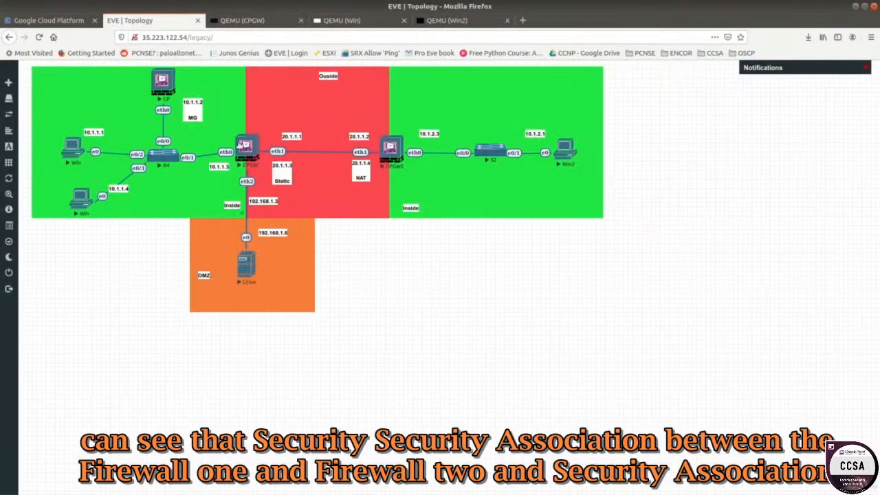
click(234, 21)
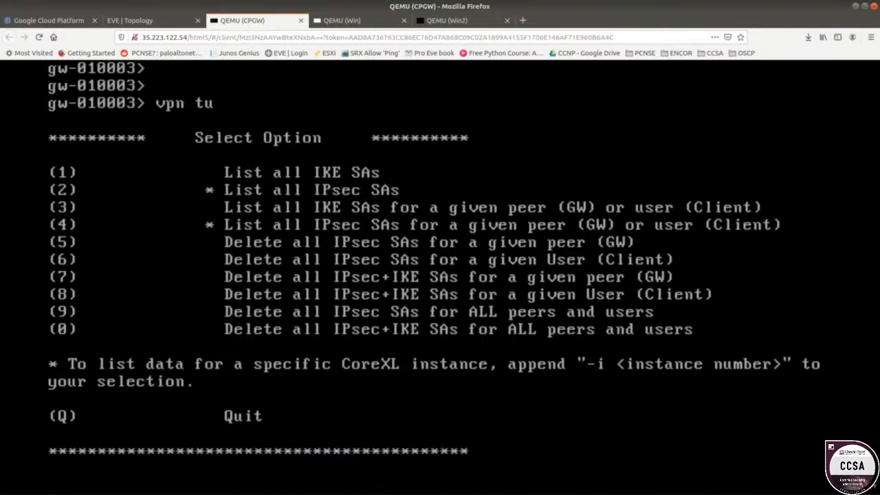
text(1)
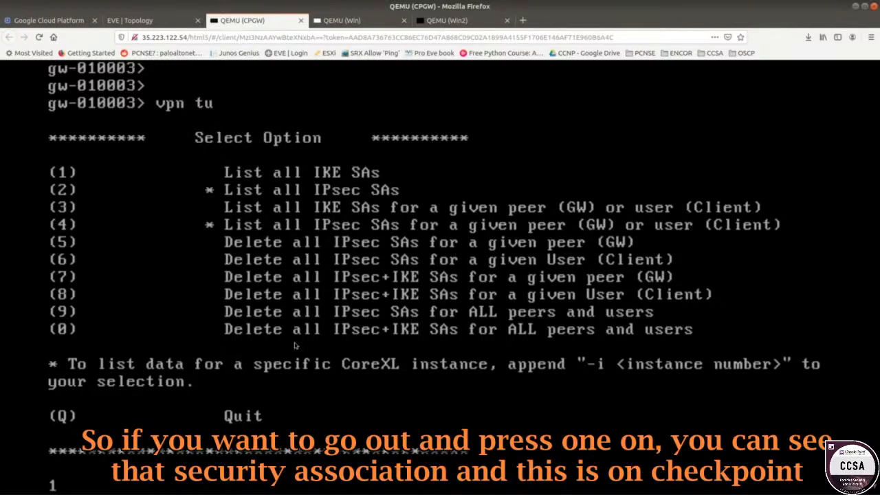
key(Return)
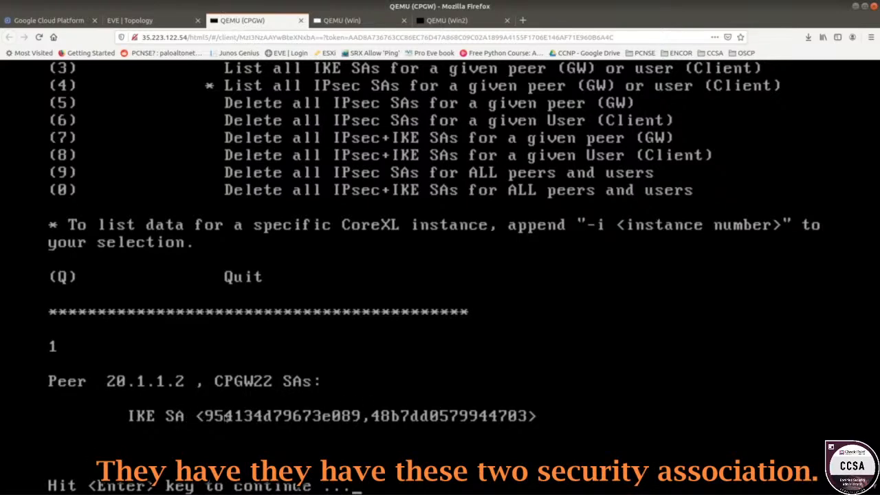
key(Return)
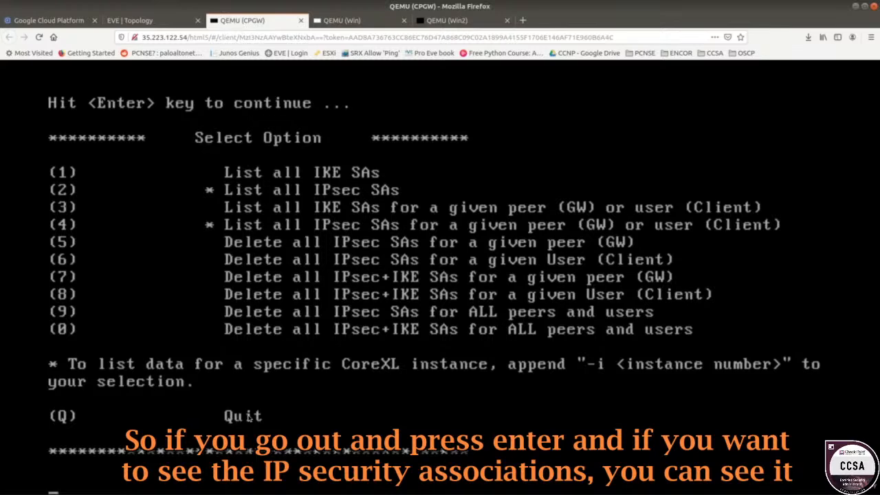
List all IPsec SAs in the vpn tu menu and return to the option list.
text(2)
key(Return)
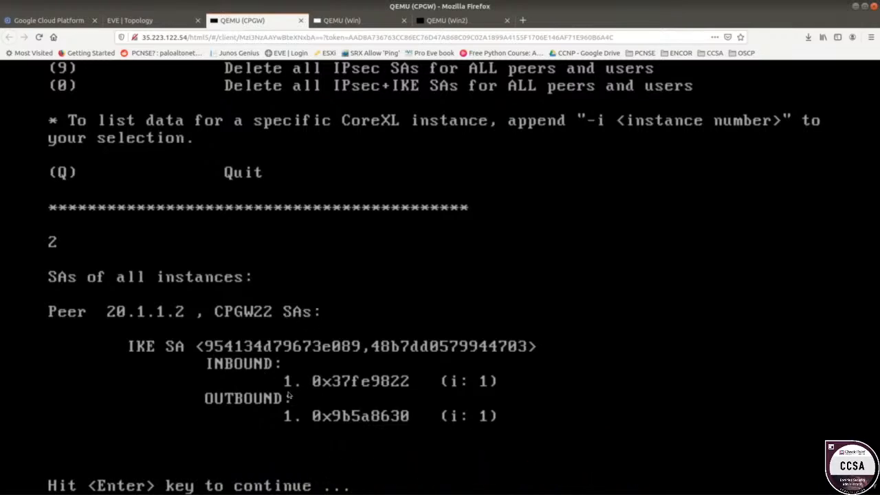
key(Return)
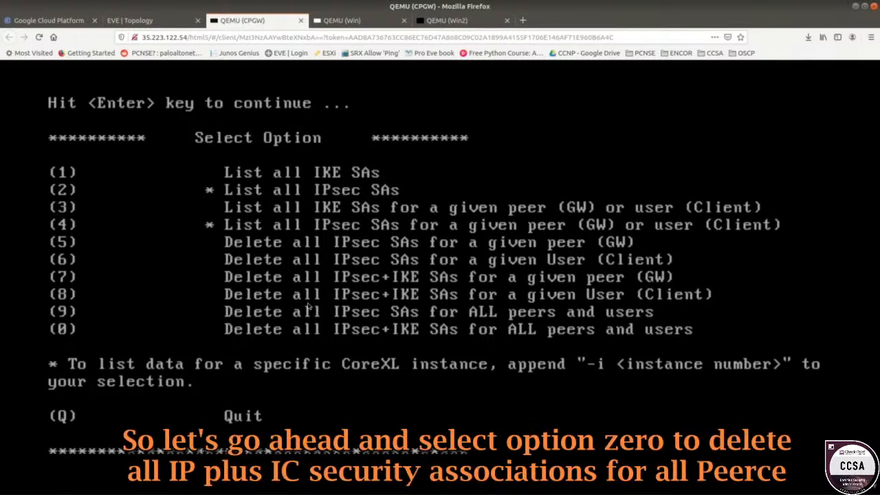
Delete all IPsec+IKE SAs for all peers and users with option 0.
text(0)
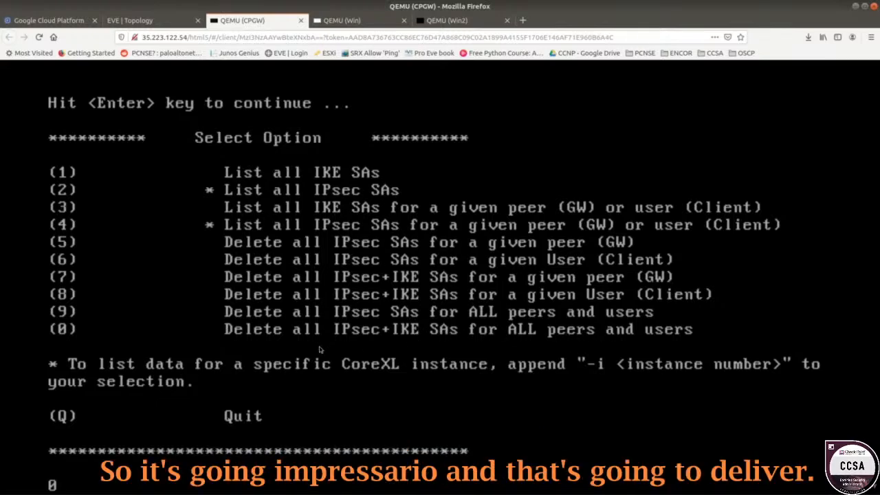
key(Return)
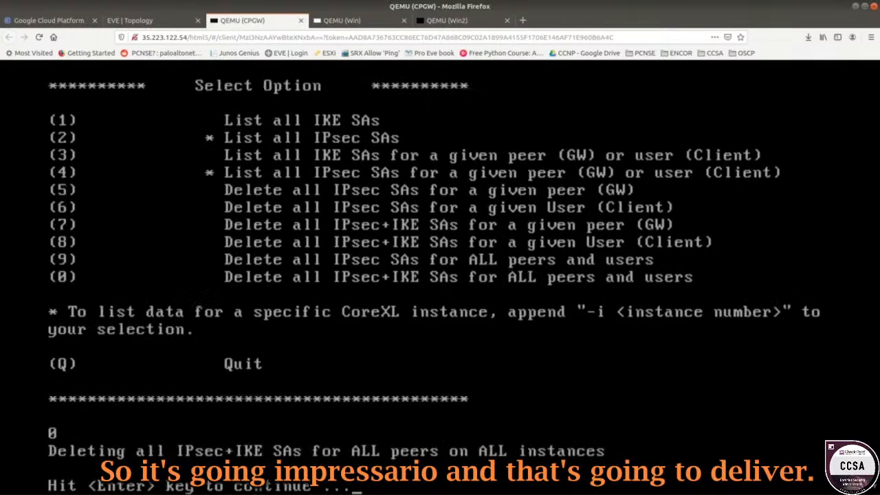
key(Return)
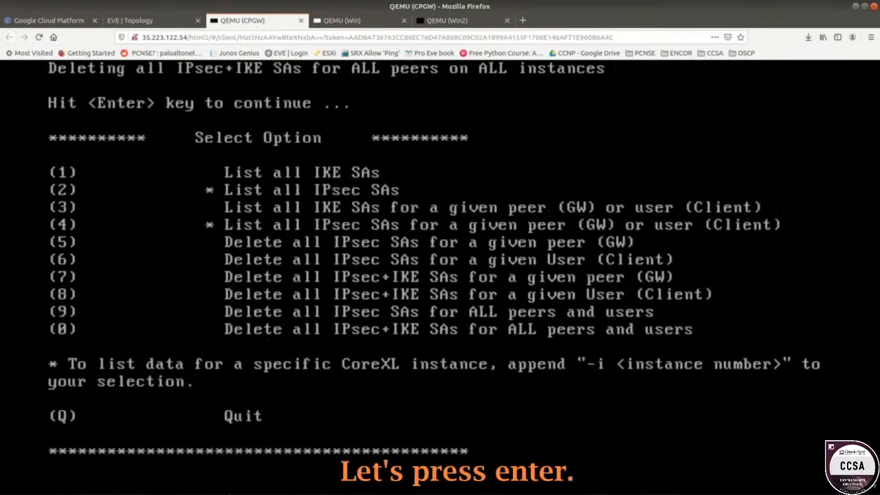
List all IKE SAs and then all IPsec SAs again to check the tunnel was cleared.
text(1)
key(Return)
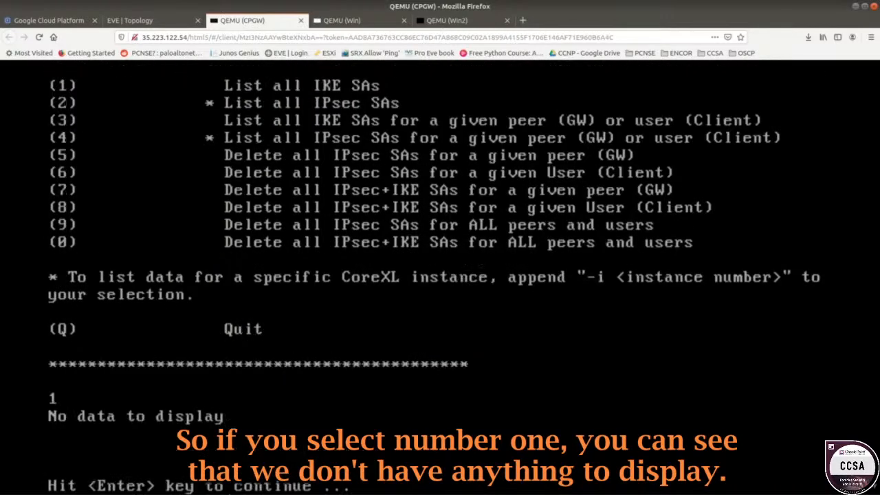
key(Return)
text(2)
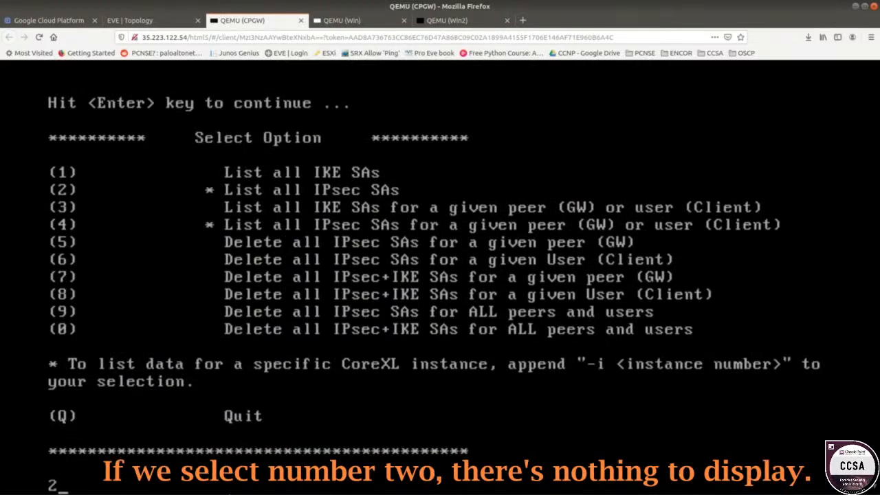
key(Return)
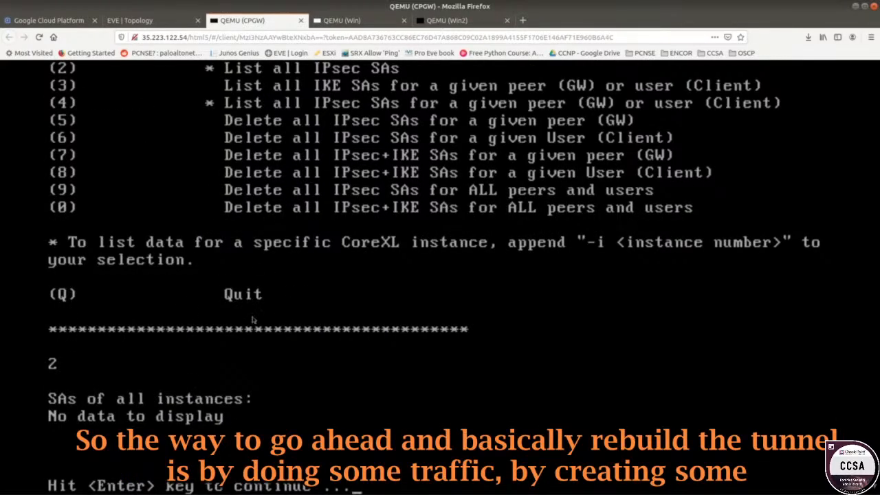
Open a Command Prompt on the Win host and ping 10.1.2.1 to rebuild the tunnel.
click(352, 21)
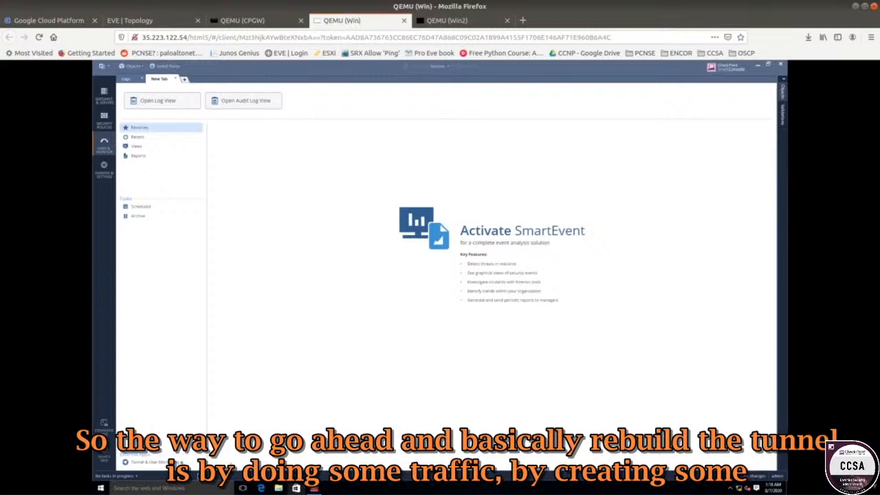
right_click(101, 488)
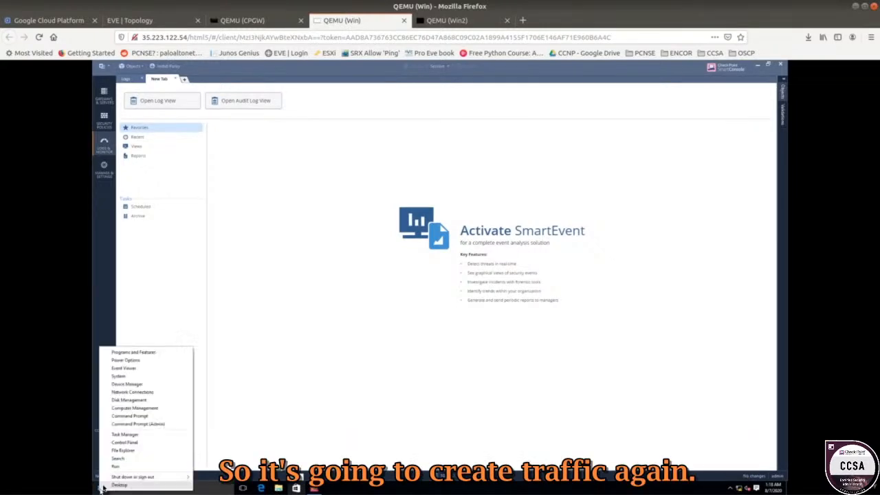
click(141, 416)
click(231, 22)
click(162, 21)
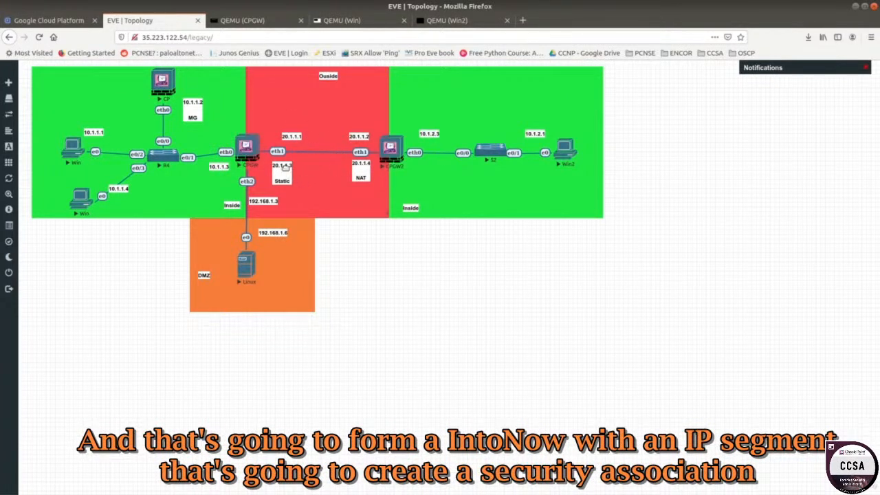
click(251, 18)
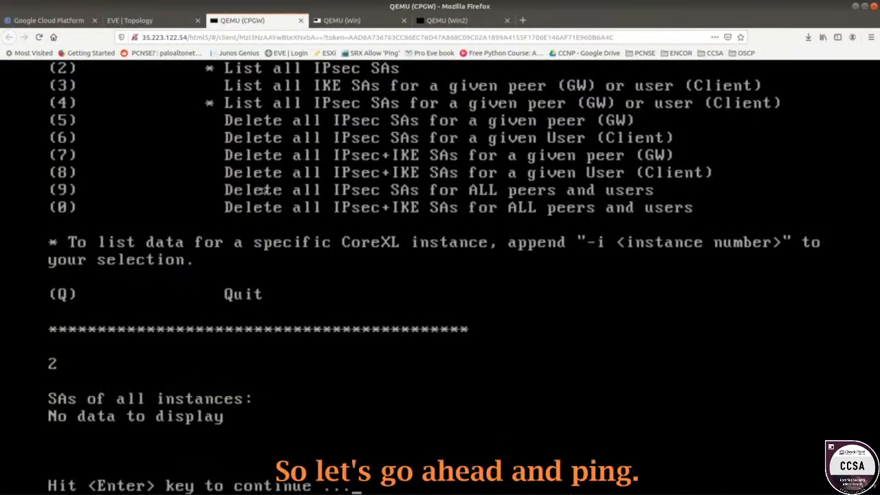
click(347, 20)
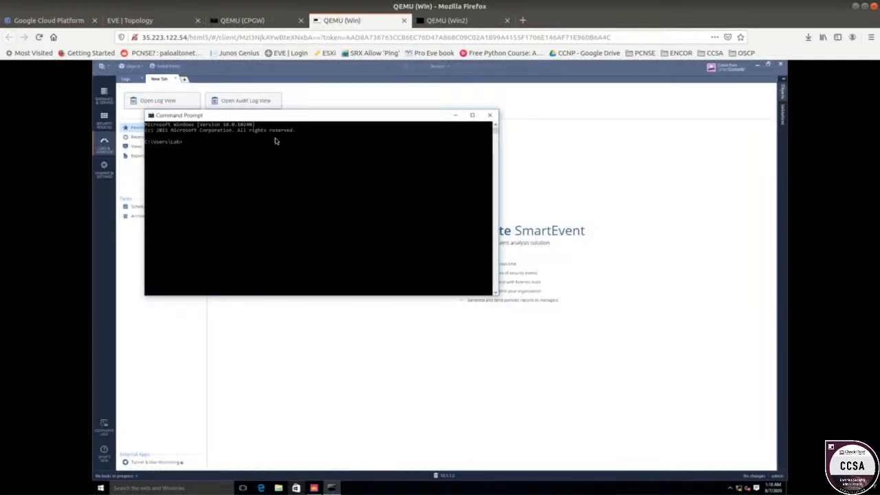
click(262, 171)
text(p)
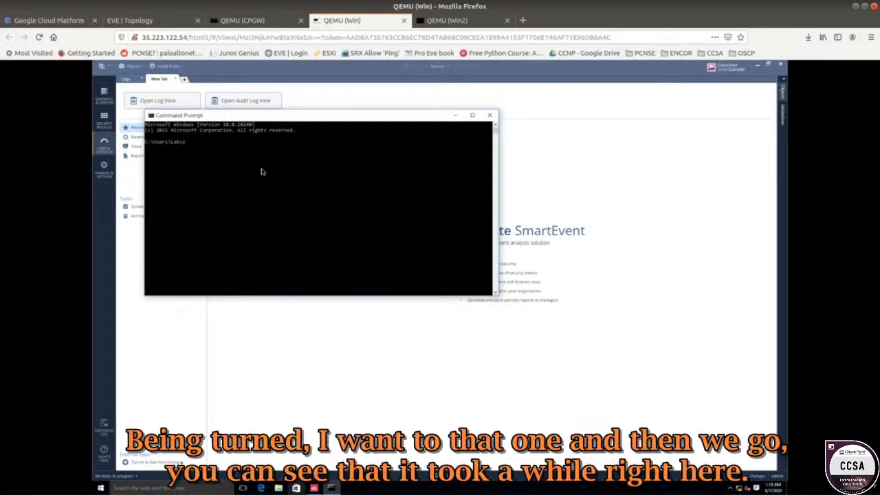
text(ing 10.1.2.1)
key(Return)
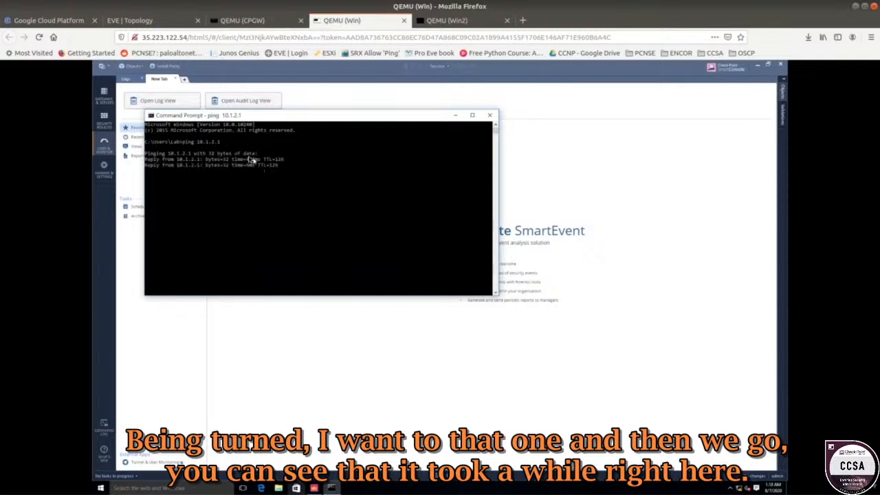
Highlight the first ping reply line and return to the CPGW gateway console.
drag(245, 159, 145, 159)
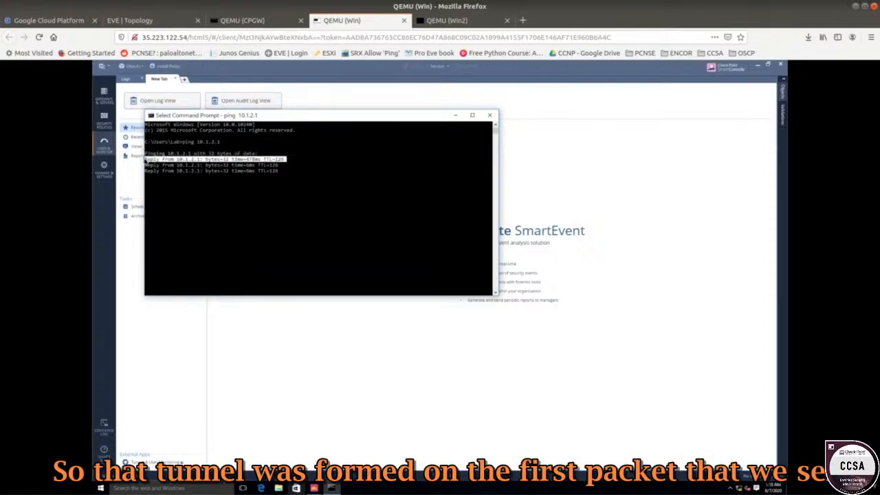
click(244, 23)
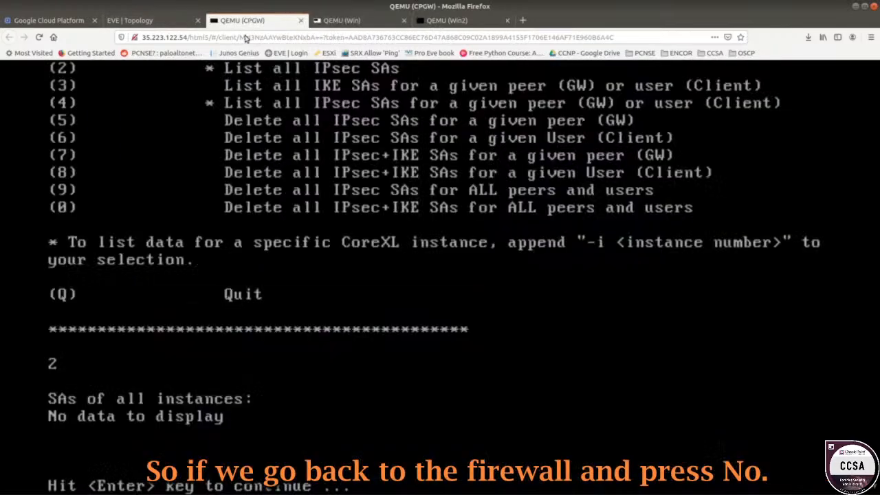
List the rebuilt IKE SAs and then the IPsec SAs on the CPGW gateway.
text(1)
key(Return)
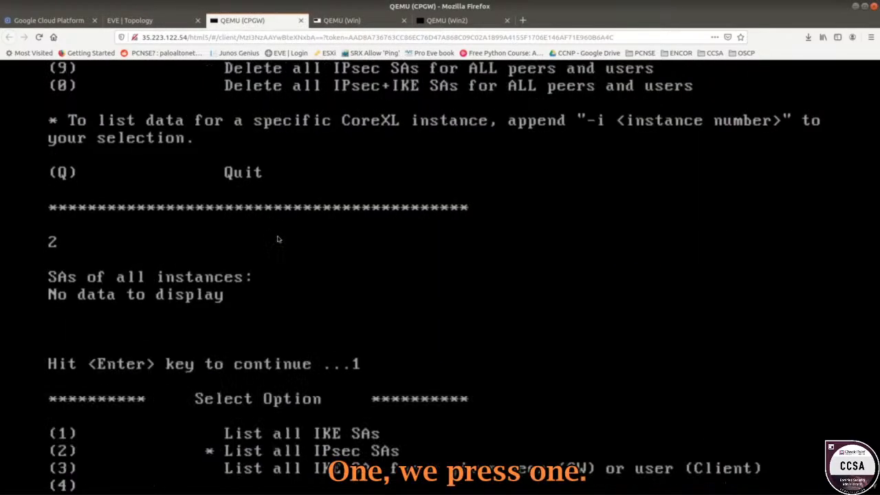
text(1)
key(Return)
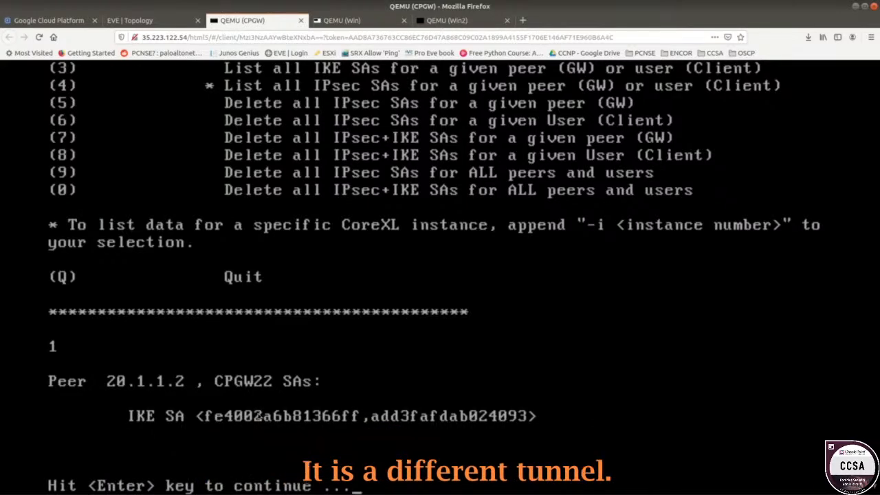
key(Return)
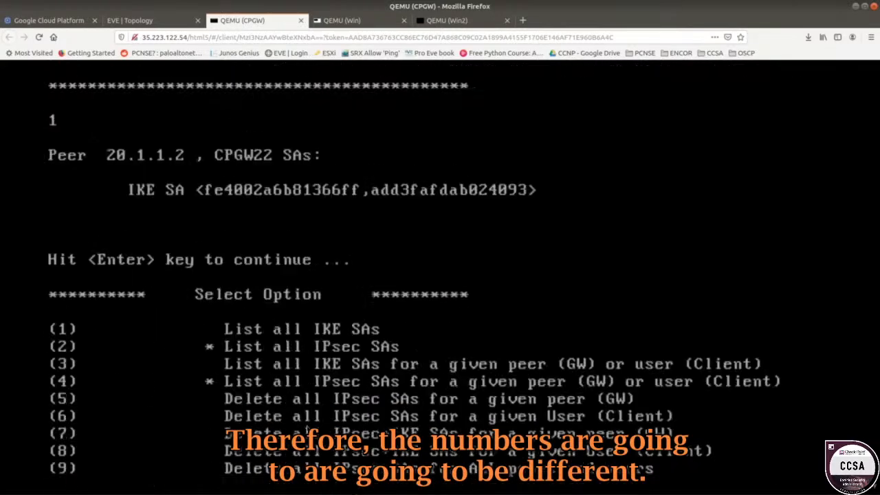
text(2)
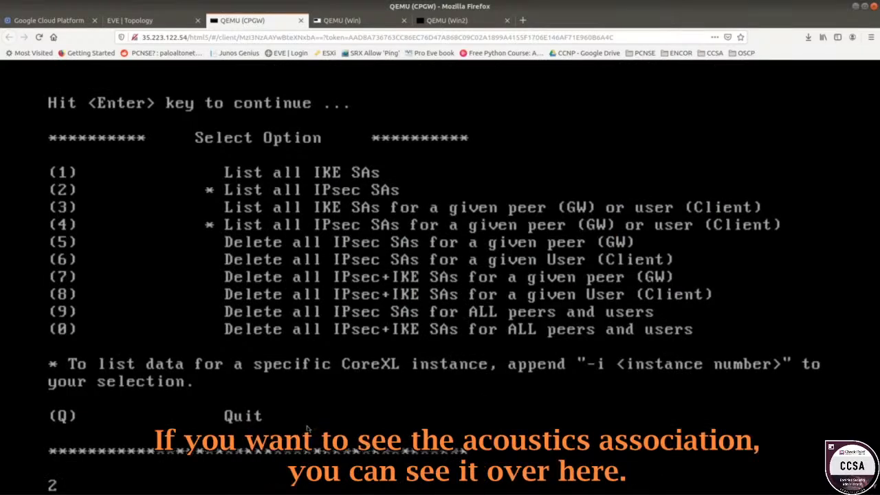
key(Return)
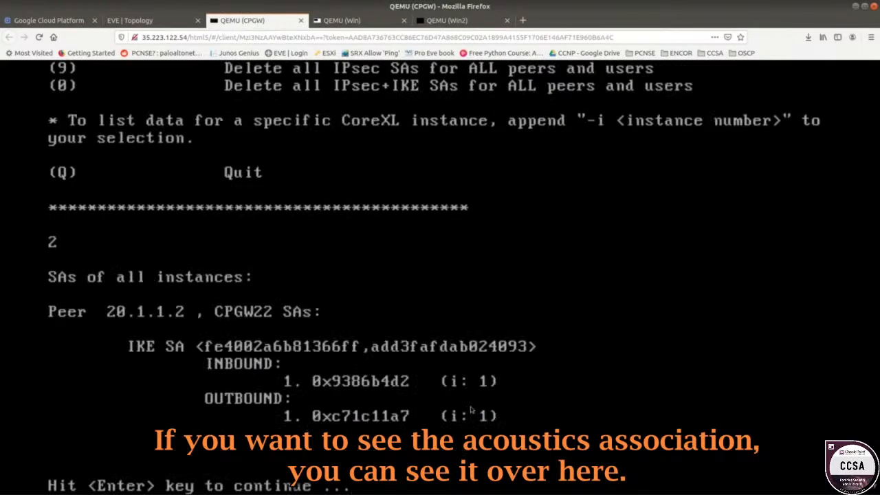
Open the CPGW2 console from the EVE topology and log in as admin with the account password.
click(176, 25)
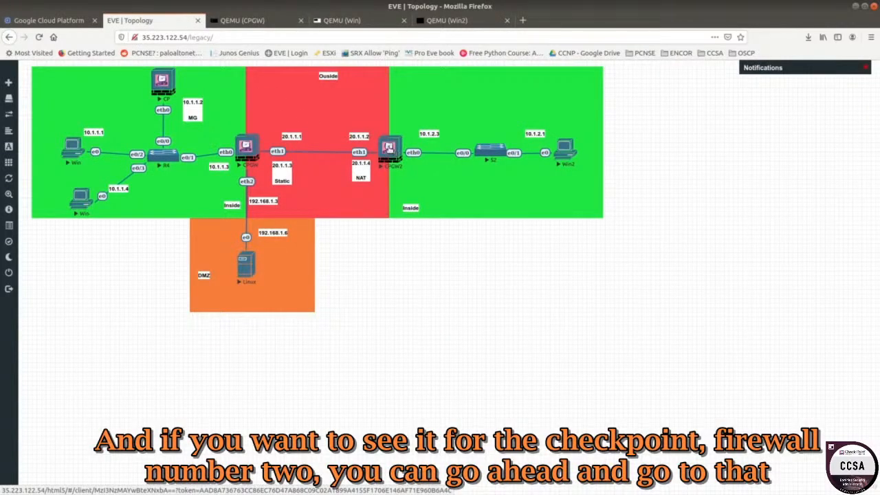
click(394, 153)
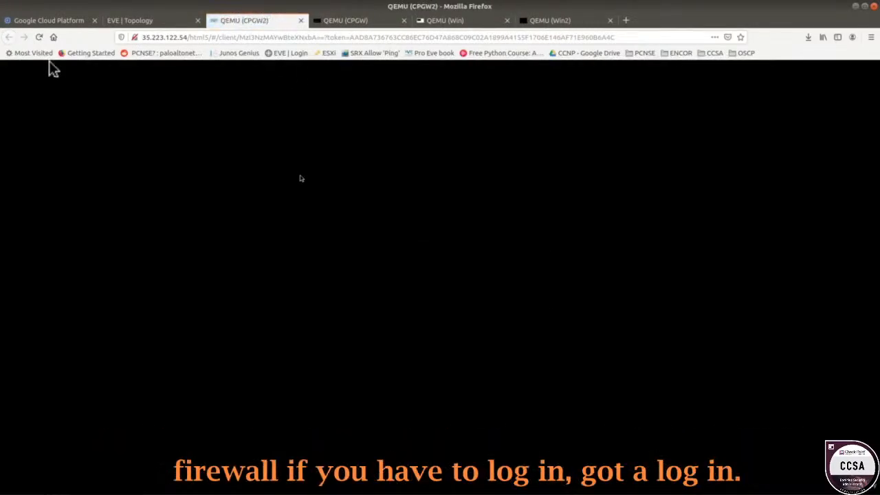
text(admin)
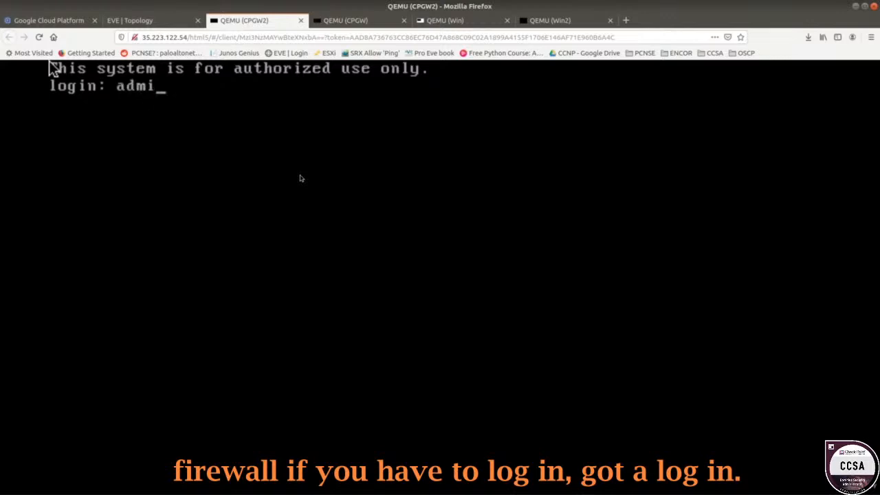
key(Return)
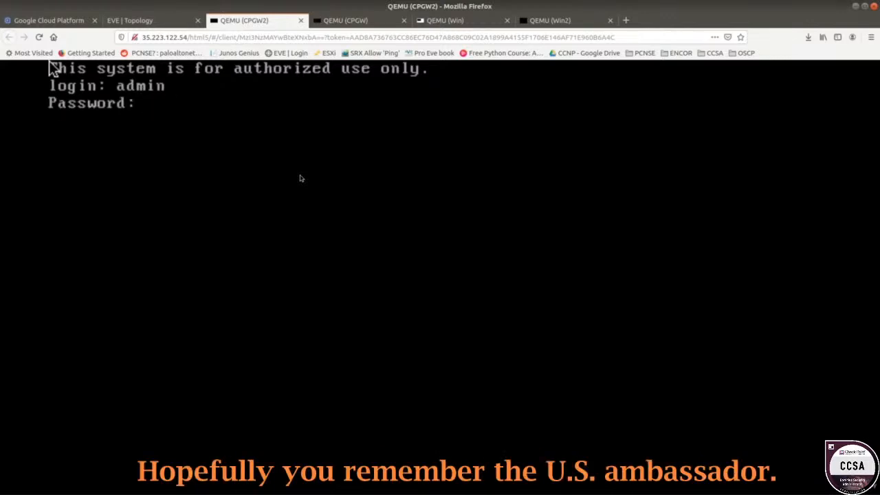
key(Return)
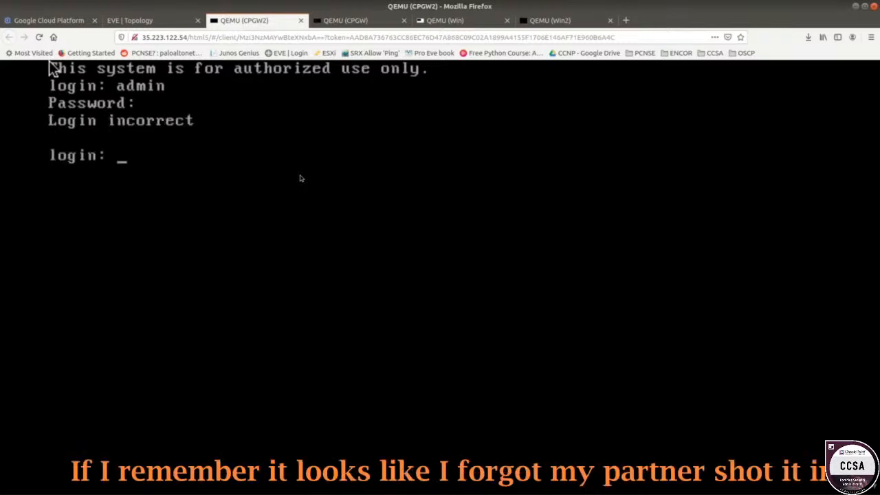
text(admi)
text(n)
key(Return)
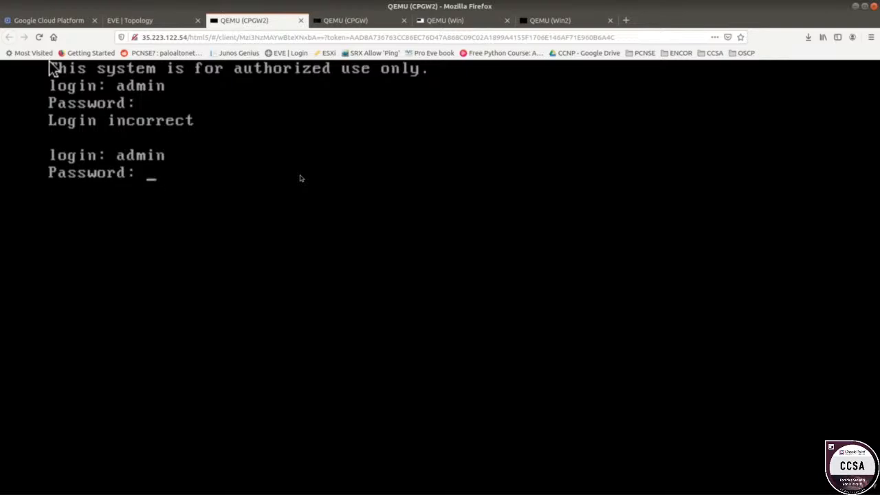
key(Return)
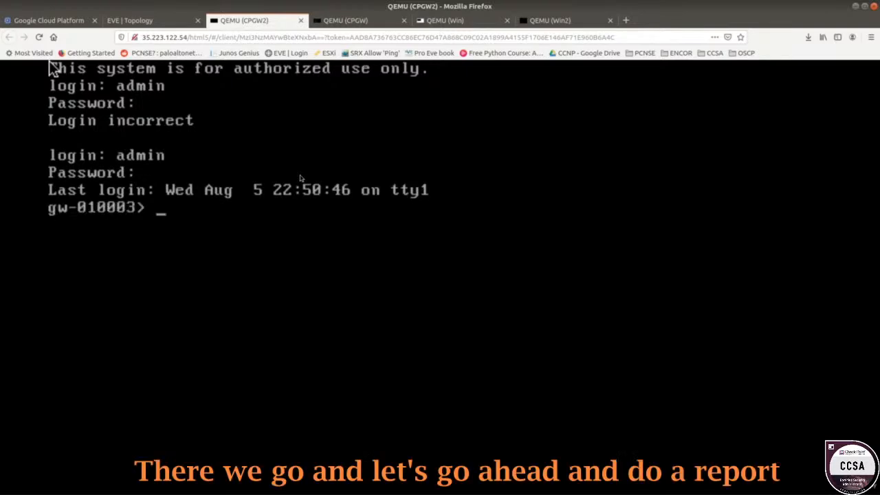
Run vpn tu on CPGW2, list all IKE SAs, and compare them with the CPGW gateway's SA listing.
text(vpn tu)
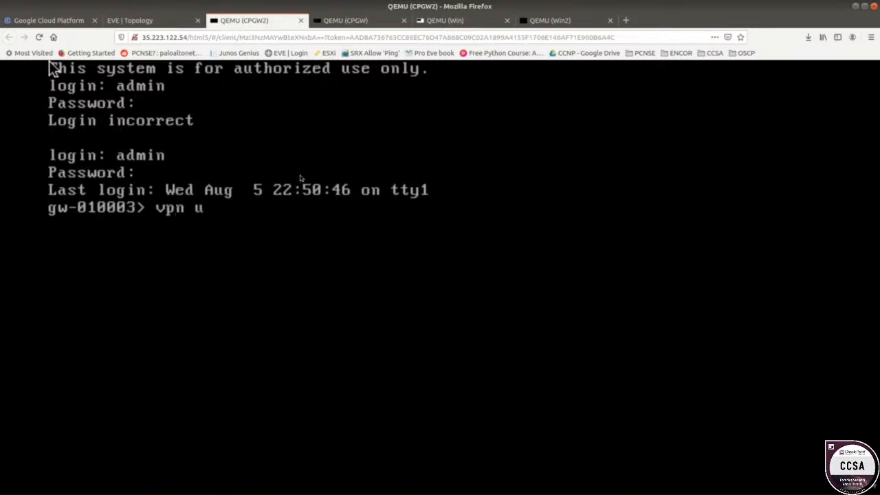
key(BackSpace)
text(tu)
key(Return)
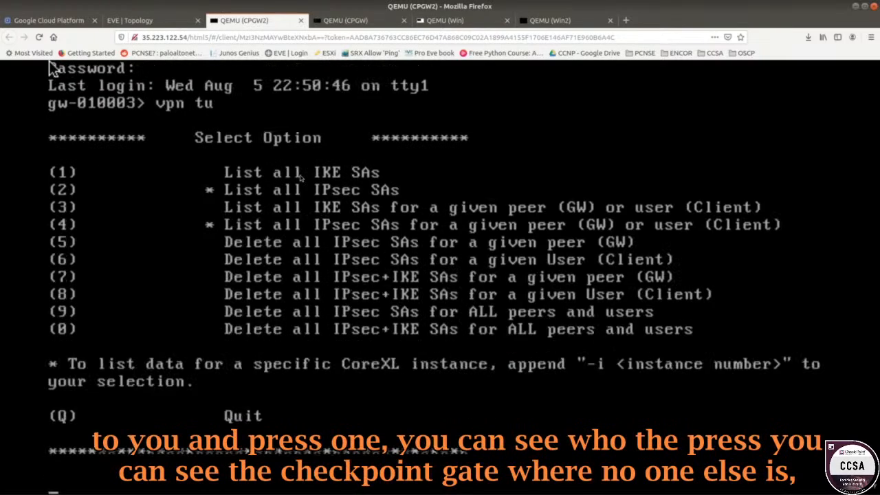
text(1)
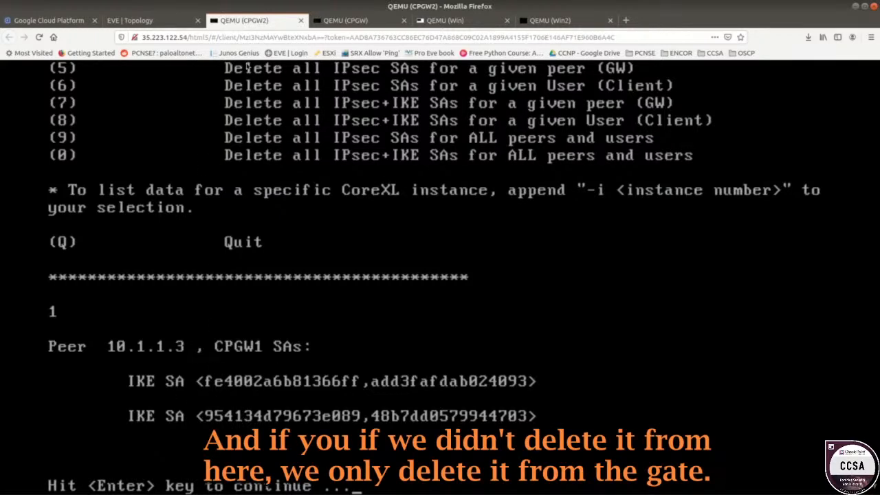
click(349, 21)
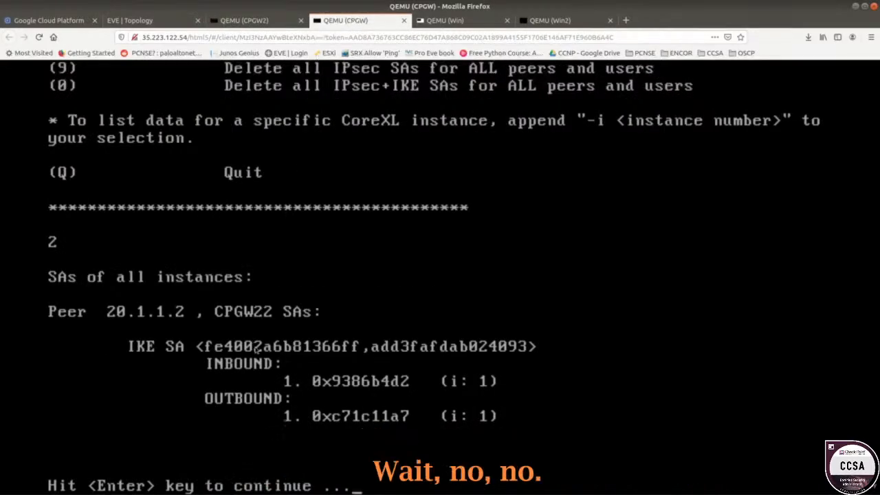
click(244, 20)
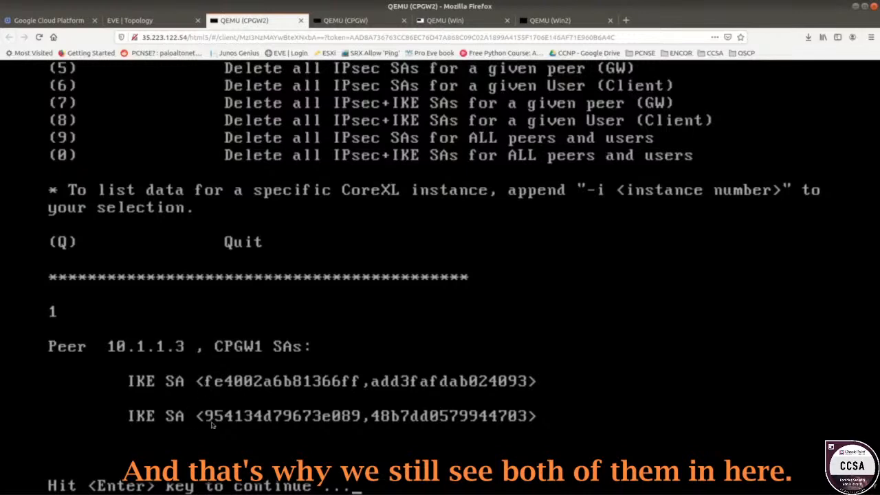
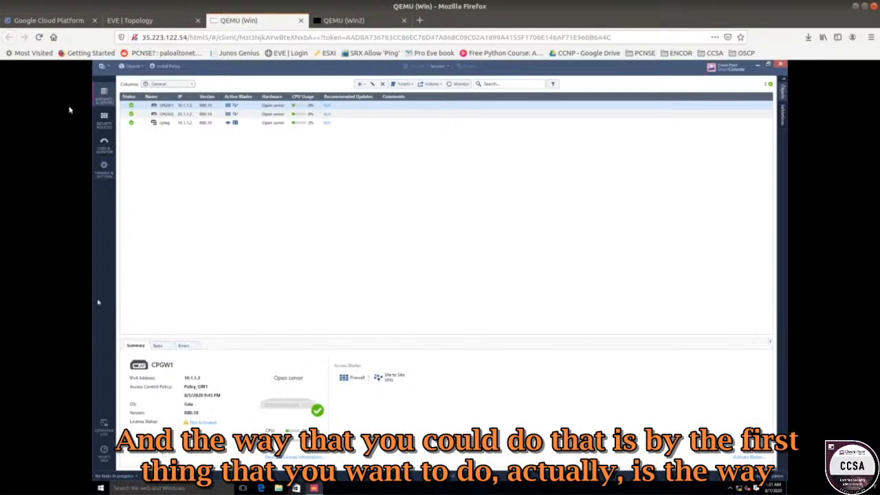
Open Tunnel & User Monitoring from a new tab in the Logs & Monitor view.
click(111, 144)
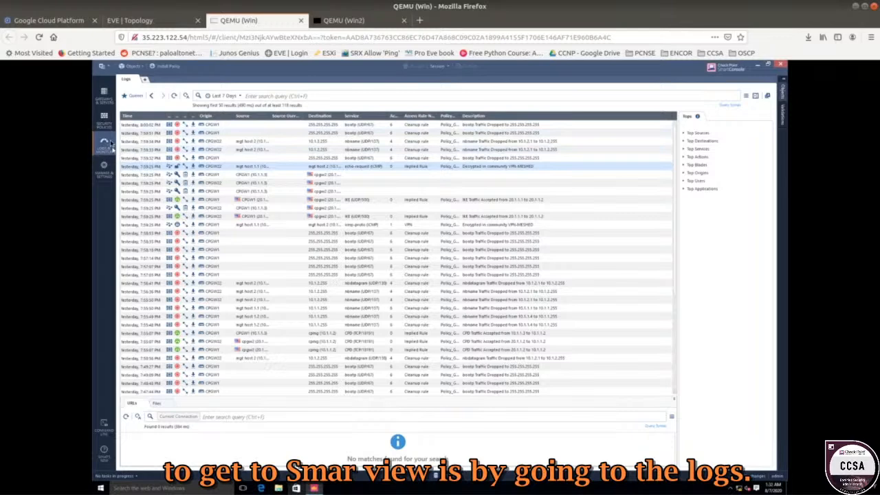
click(144, 81)
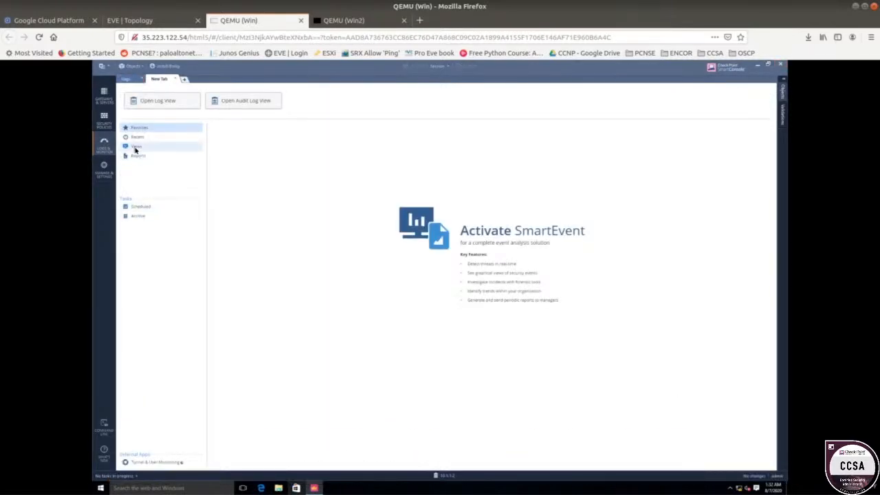
click(163, 463)
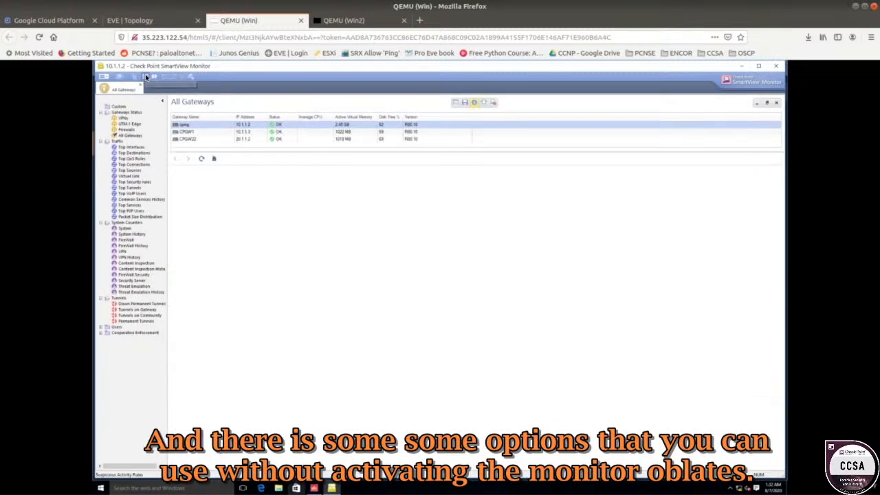
Check Top Interfaces and the VPNs gateway status in SmartView Monitor, then close the monitor window.
double_click(131, 147)
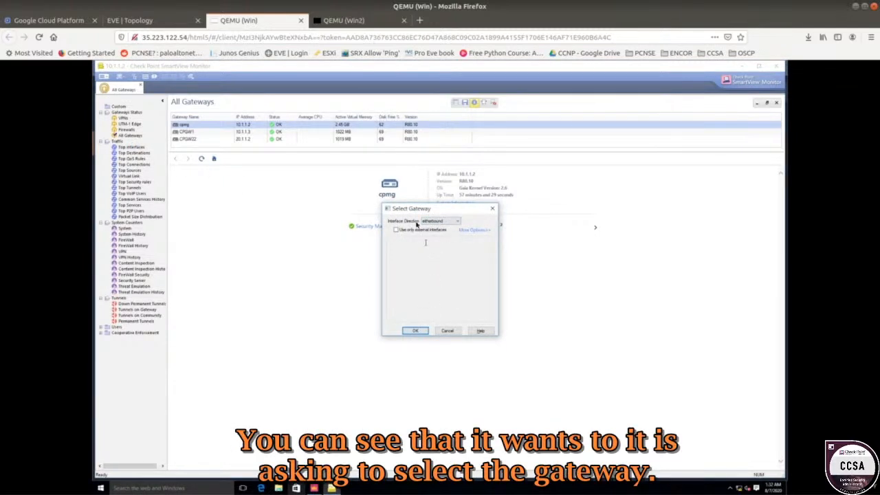
click(412, 332)
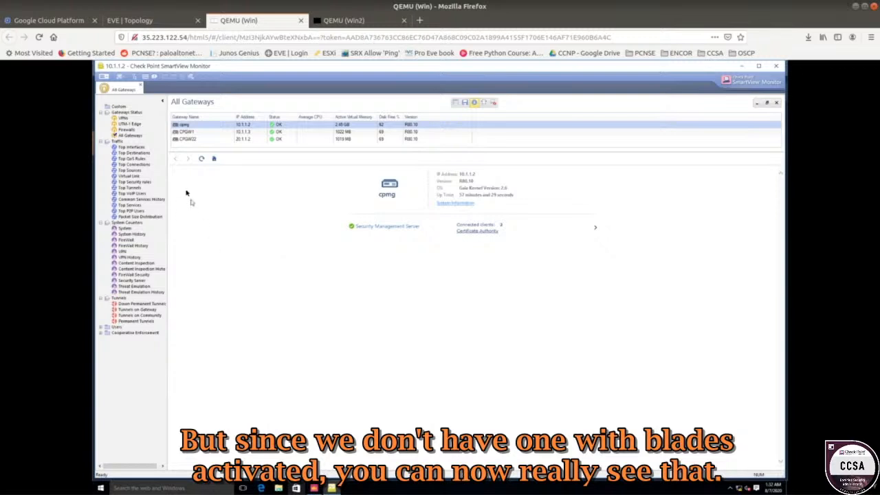
click(123, 119)
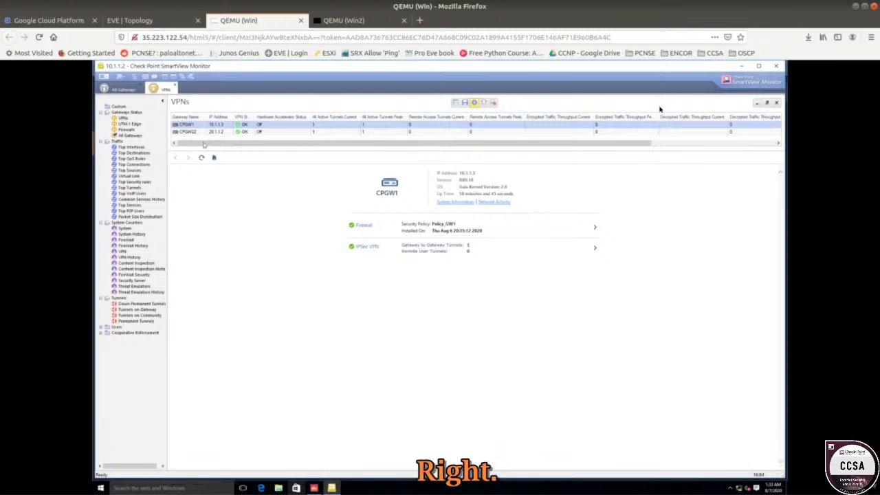
click(777, 68)
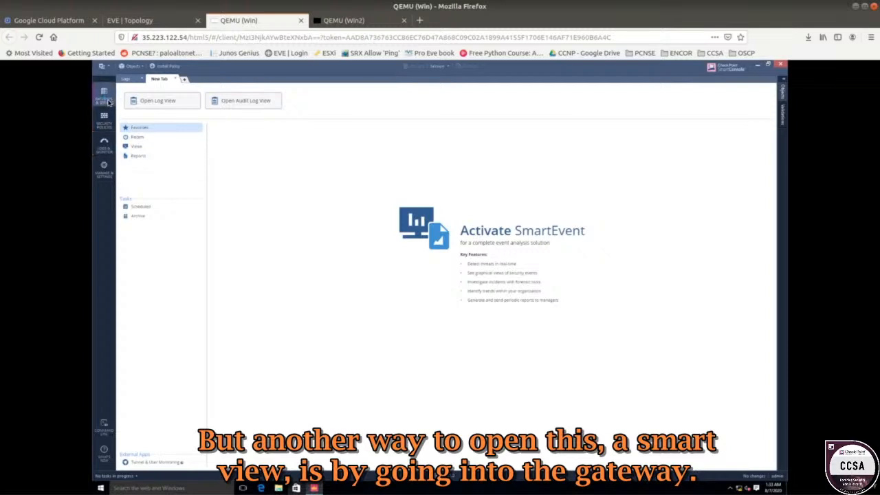
Open the monitoring window for CPGW1 from the gateways list, view its Traffic counters, and close it.
click(105, 97)
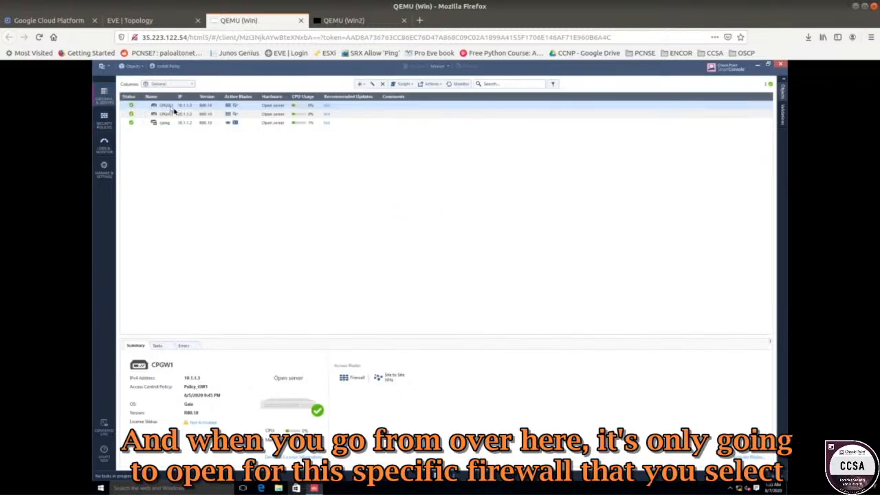
right_click(177, 108)
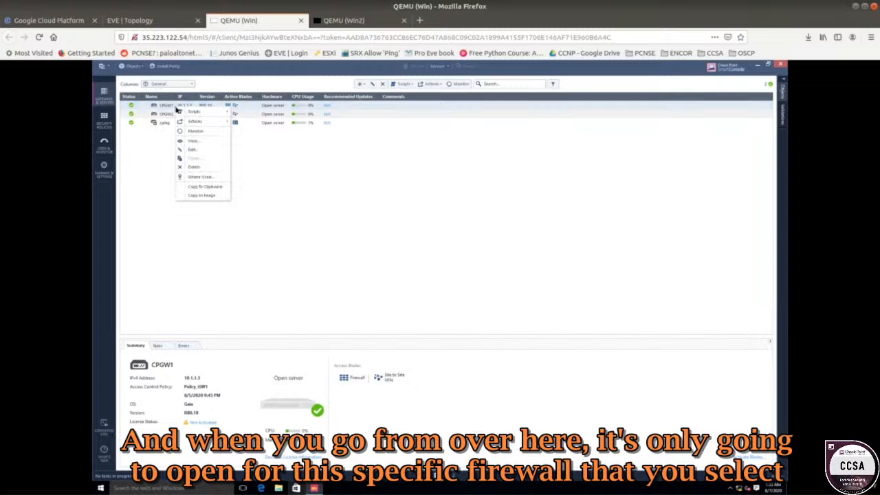
click(162, 108)
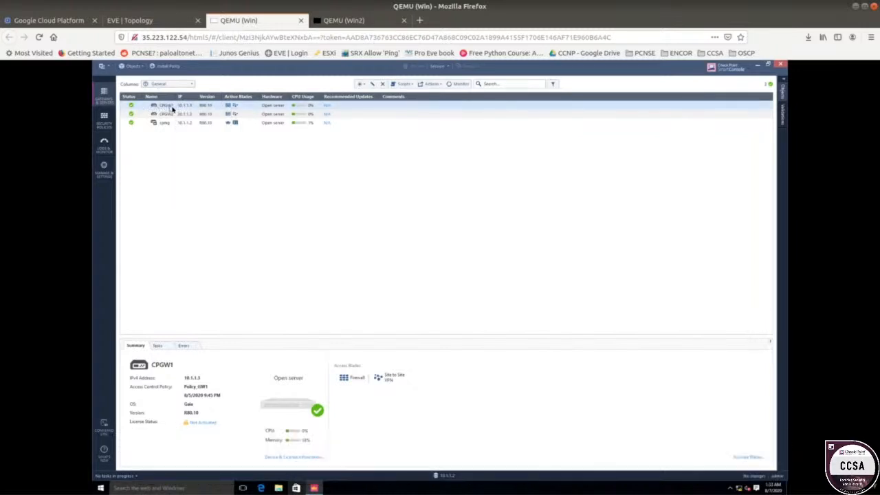
right_click(172, 108)
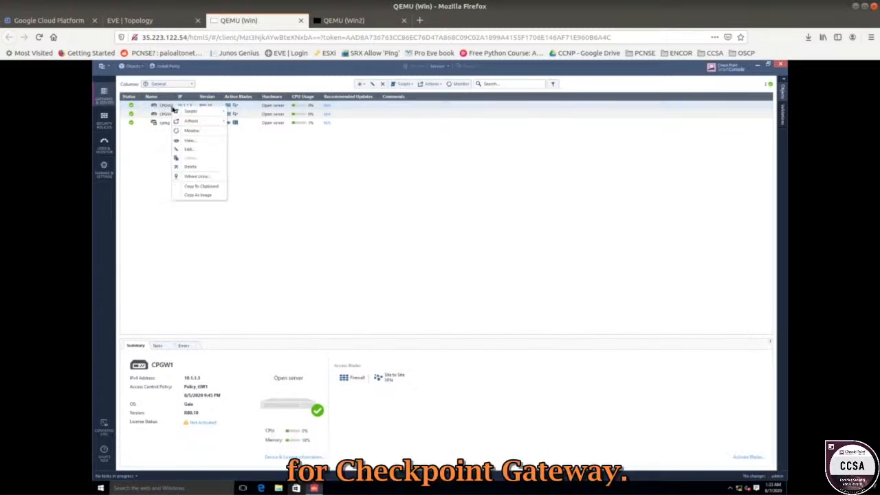
click(198, 132)
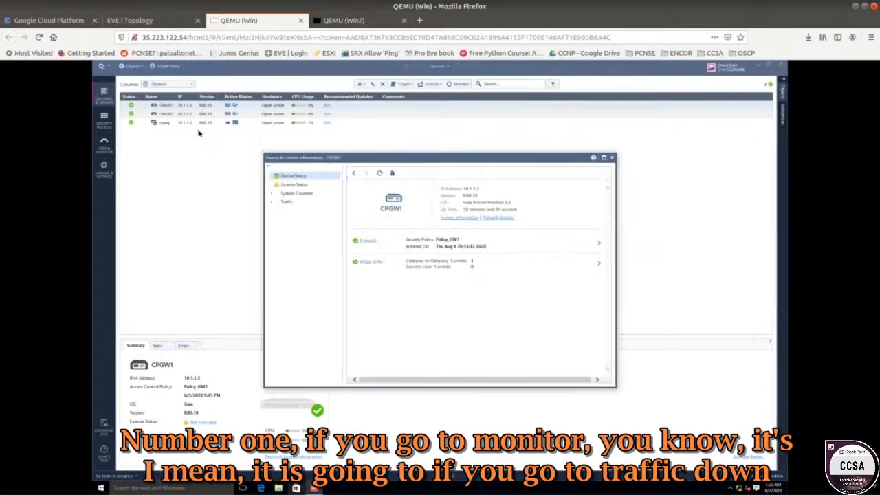
click(271, 204)
click(287, 211)
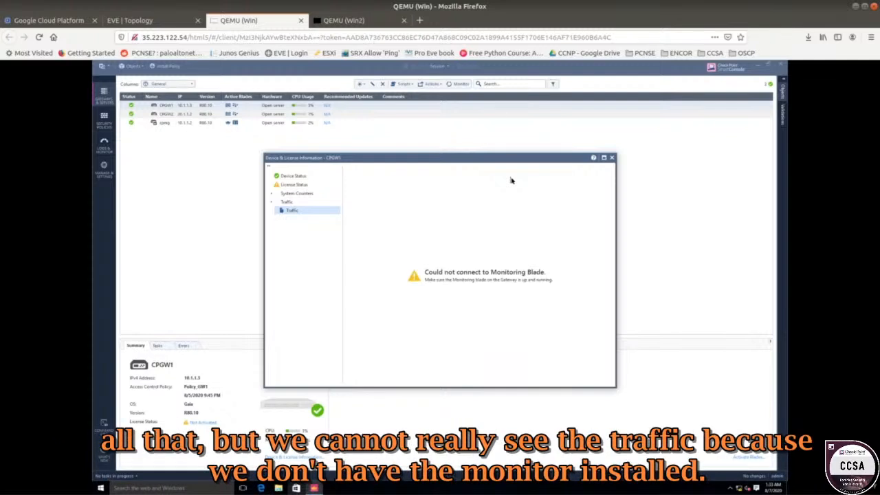
click(611, 159)
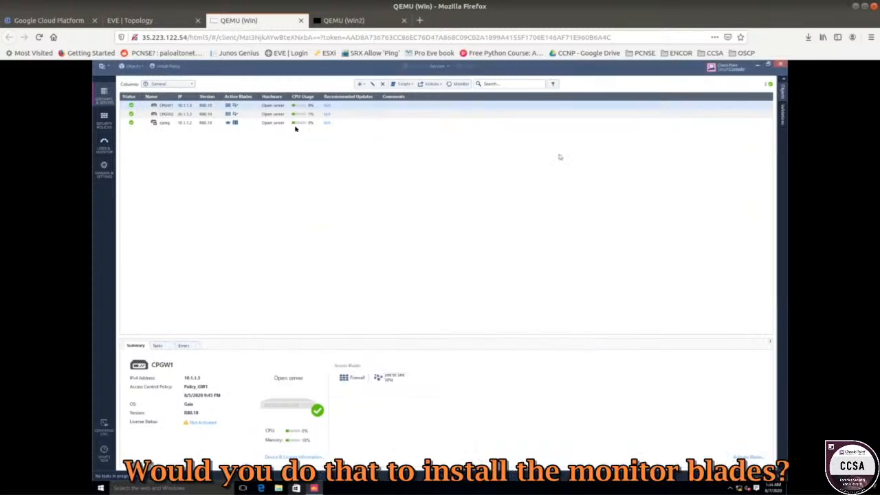
Enable the Monitoring blade in the CPGW1 gateway properties and save.
double_click(156, 105)
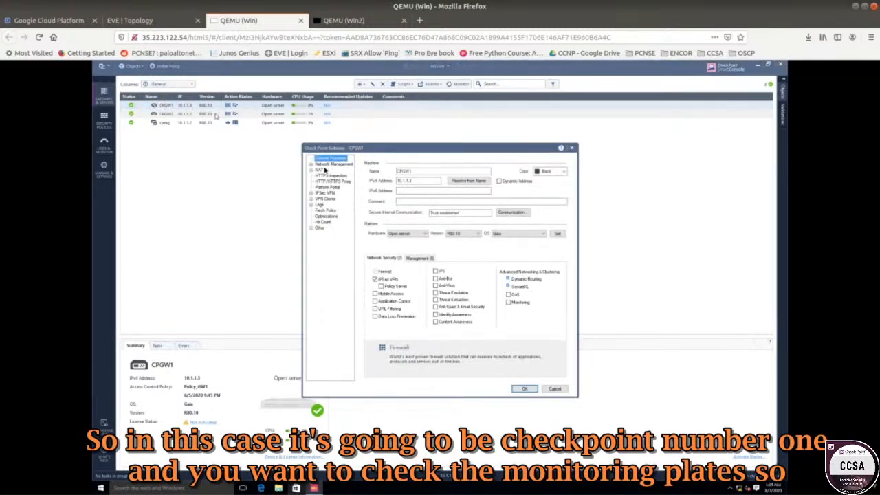
click(509, 302)
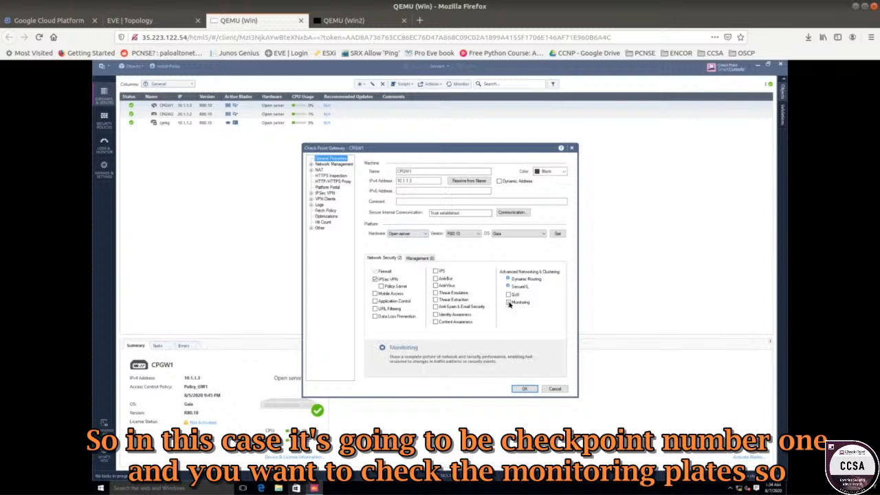
click(528, 389)
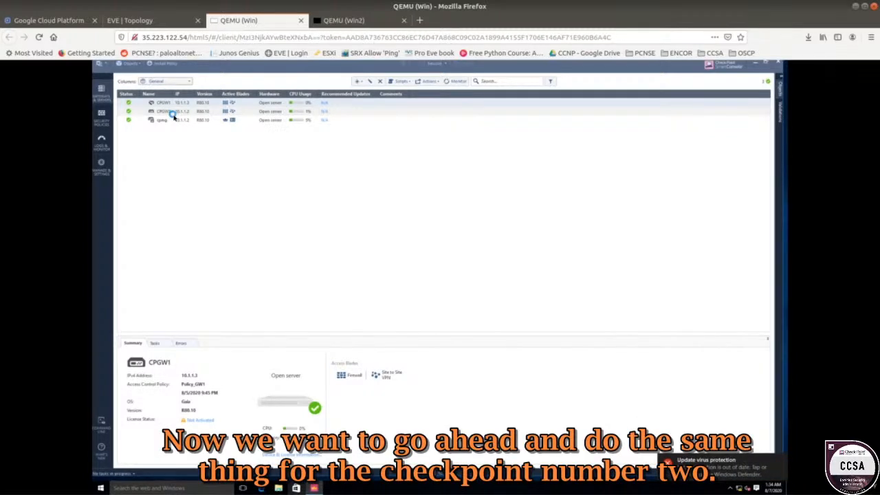
Enable the Monitoring blade on CPGW22 and keep the changes despite the duplicate IP warning.
click(174, 116)
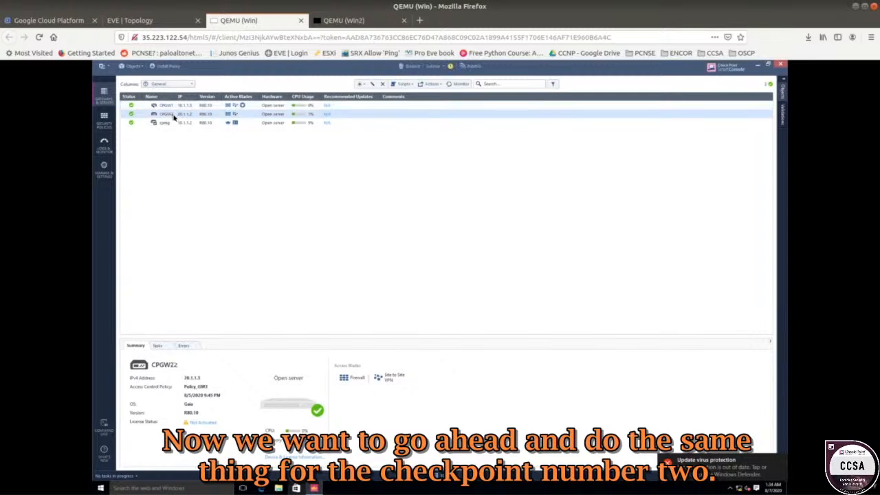
double_click(244, 112)
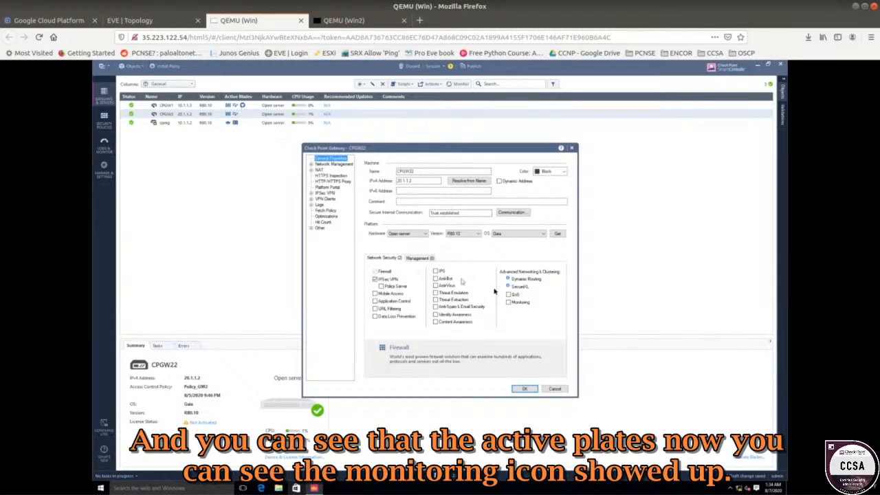
click(508, 302)
click(521, 390)
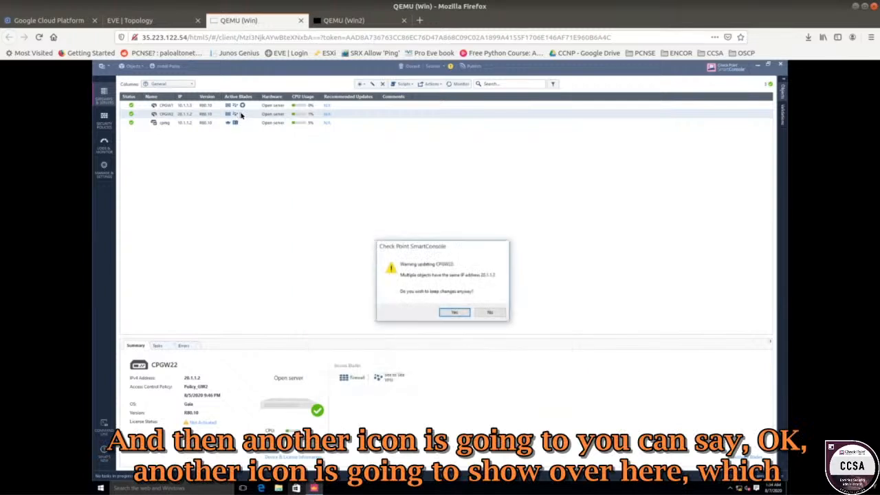
click(449, 312)
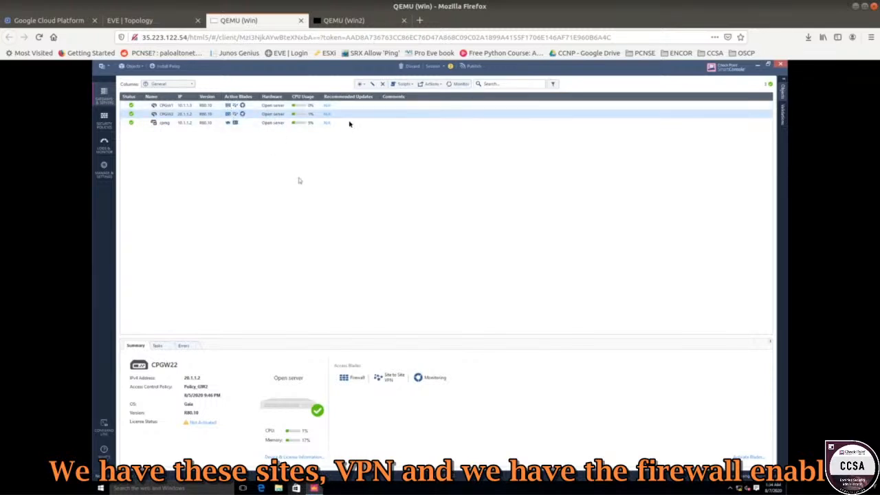
Publish the changes and choose Policy_GW1 for policy installation.
click(166, 66)
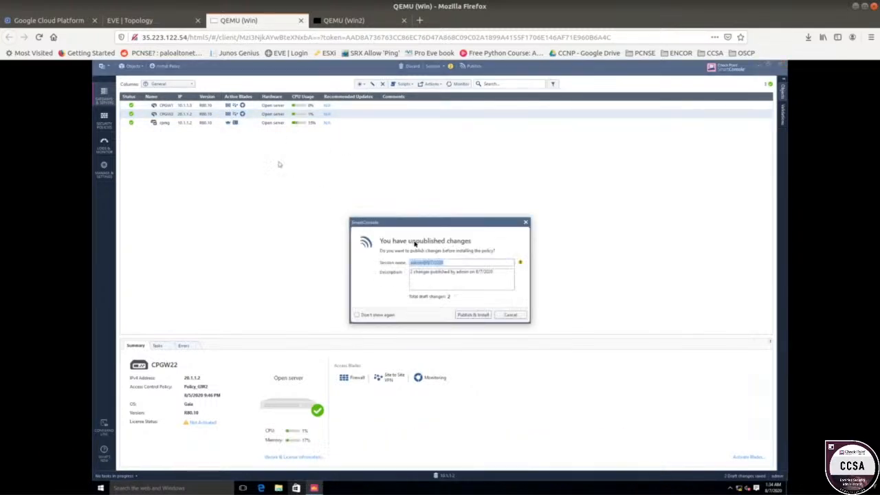
click(460, 315)
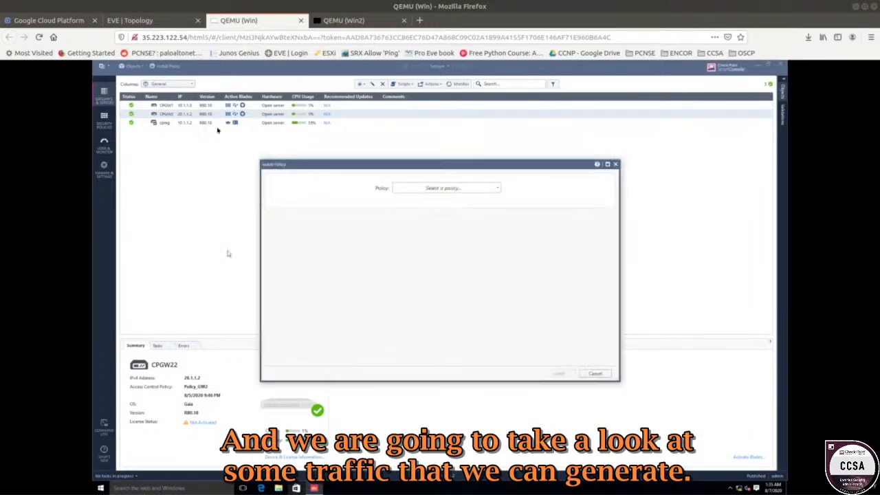
click(462, 188)
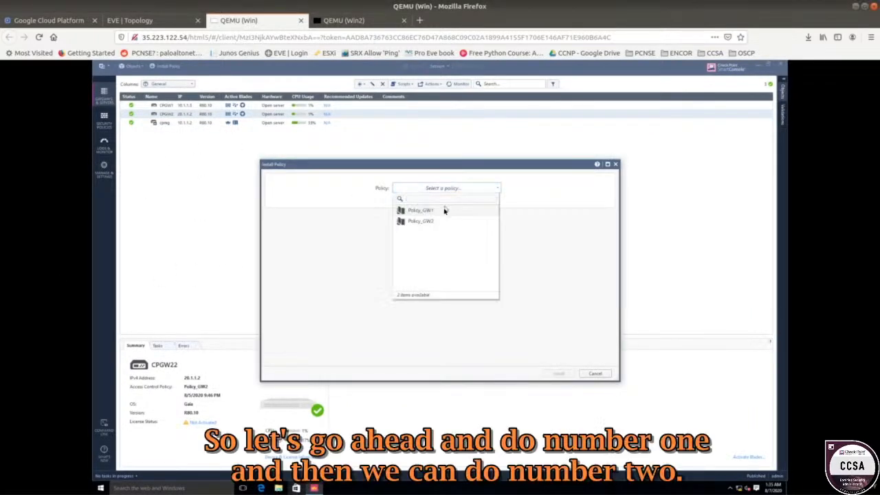
click(444, 211)
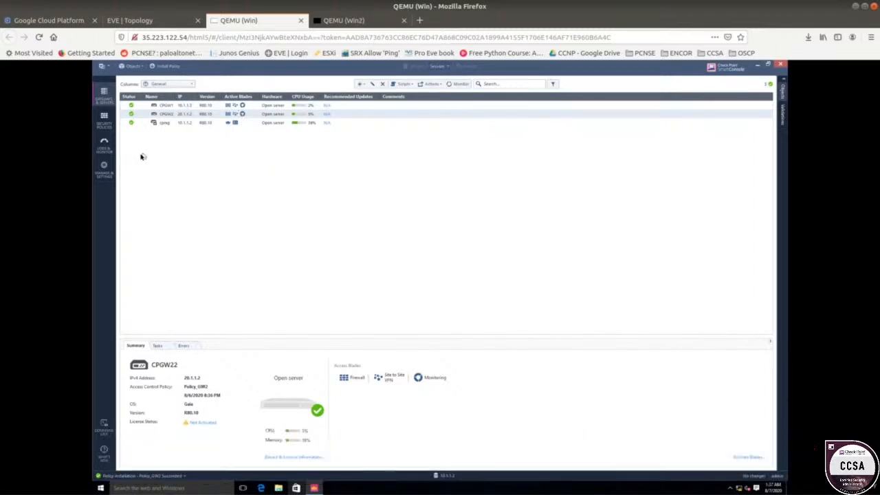
Open the monitoring window for CPGW1 and expand its System Counters and Traffic categories.
right_click(184, 108)
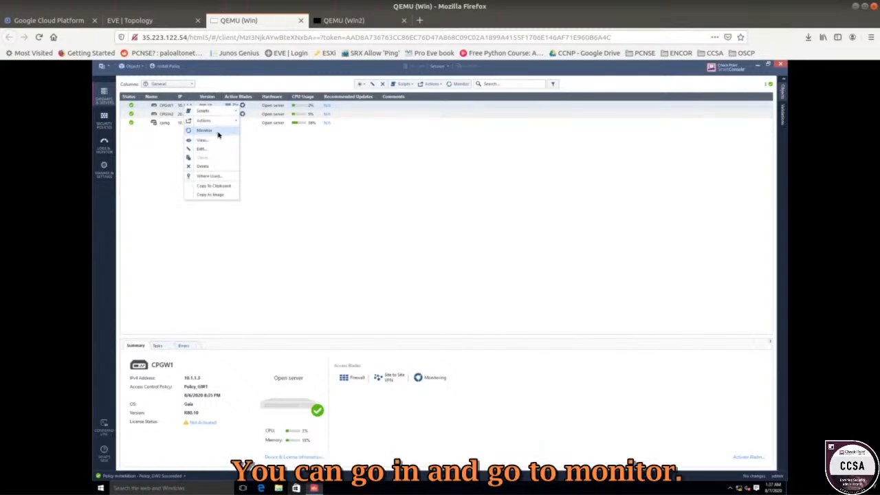
click(217, 132)
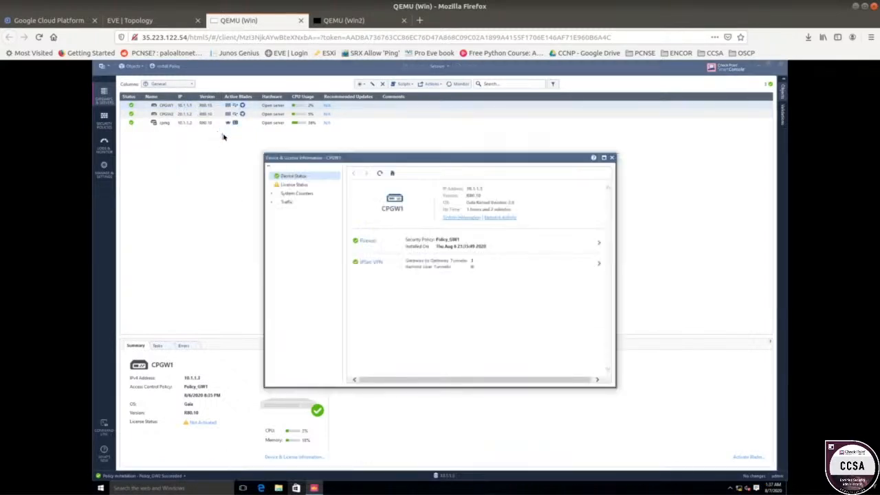
click(273, 199)
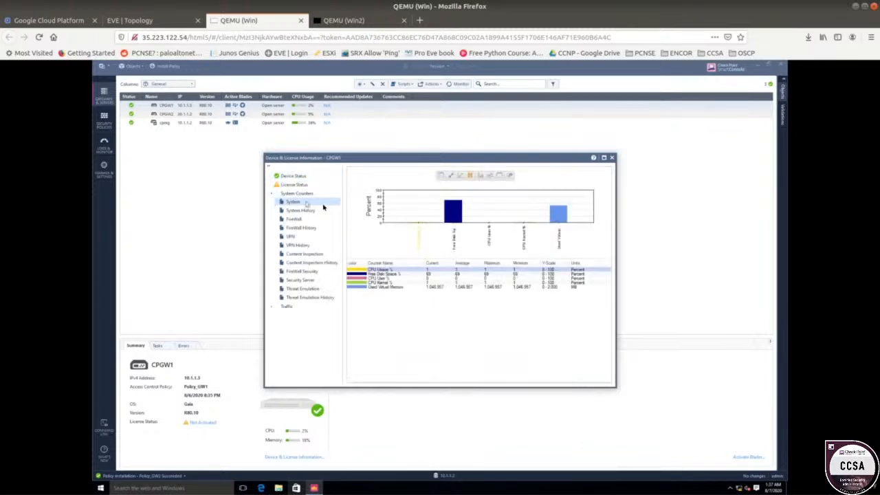
click(272, 196)
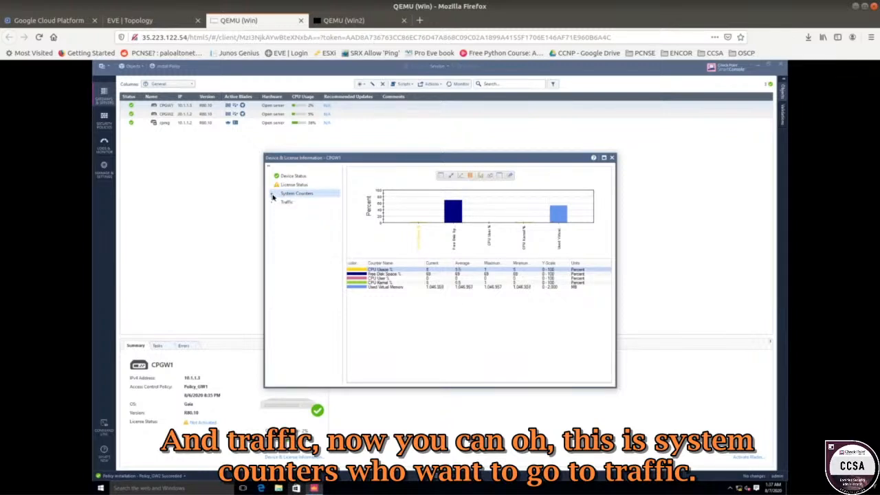
click(273, 202)
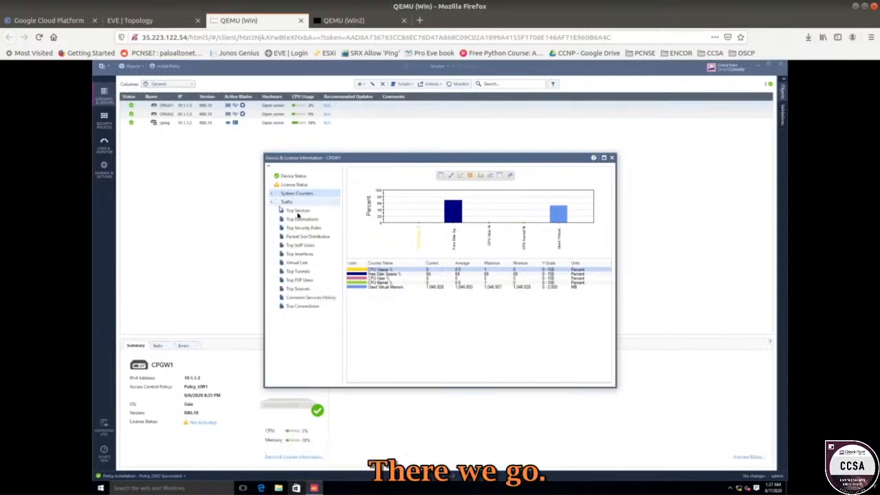
View CPGW1's Top Services, Top Destinations and Top Sources traffic charts, moving the window aside.
click(298, 211)
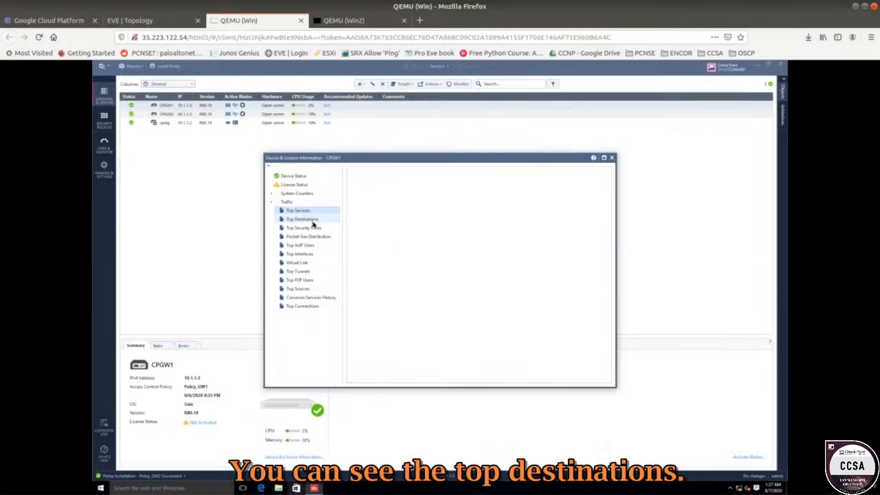
click(312, 220)
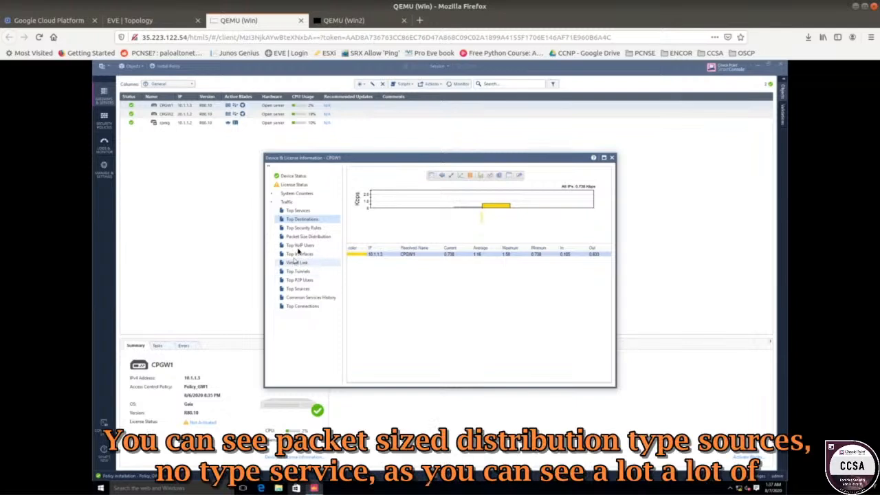
click(310, 289)
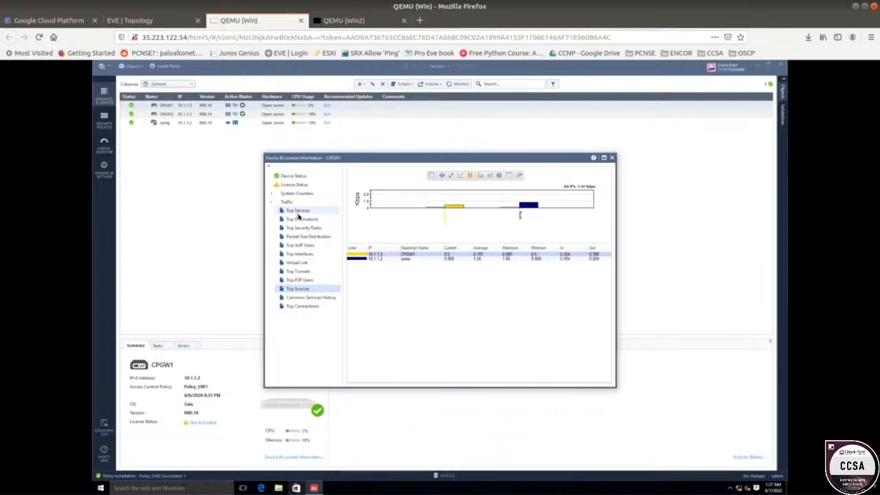
click(298, 214)
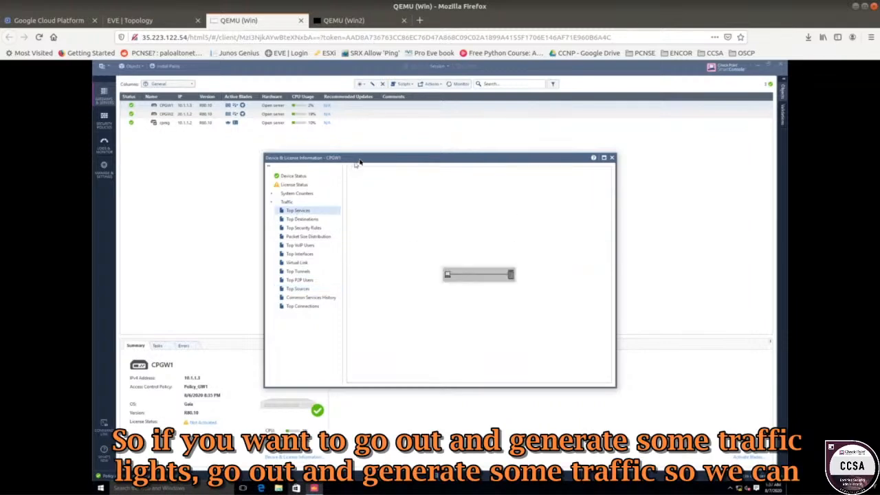
drag(359, 160, 545, 136)
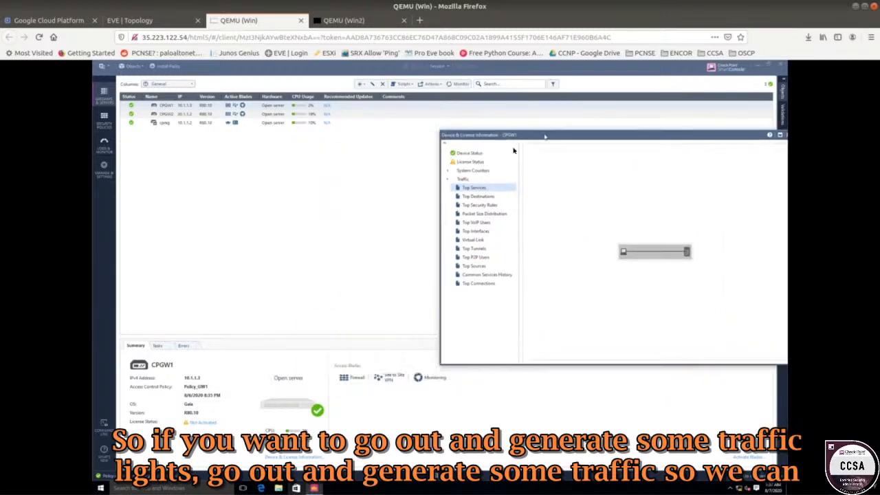
Open a Command Prompt on the Windows host machine.
click(102, 489)
right_click(101, 488)
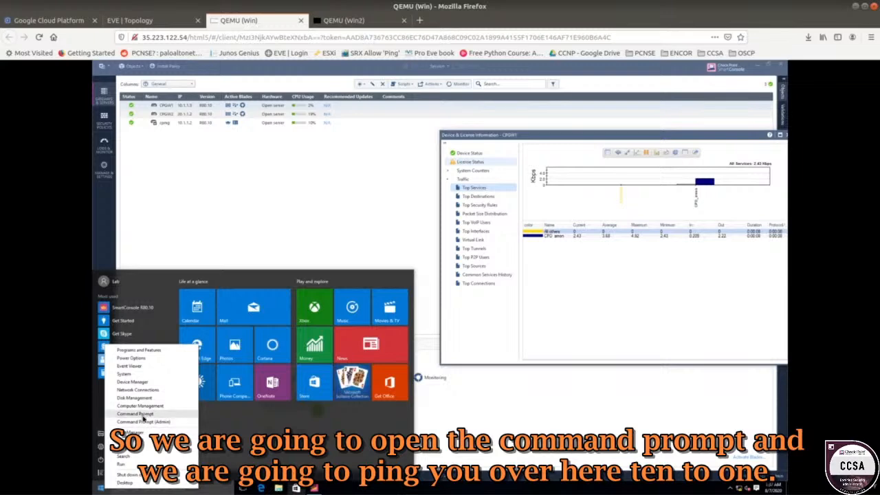
click(144, 415)
click(151, 19)
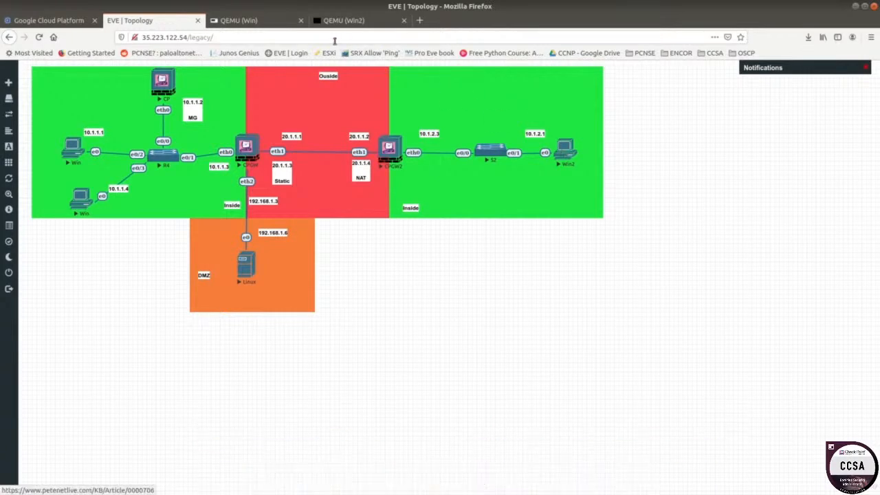
click(261, 21)
click(322, 234)
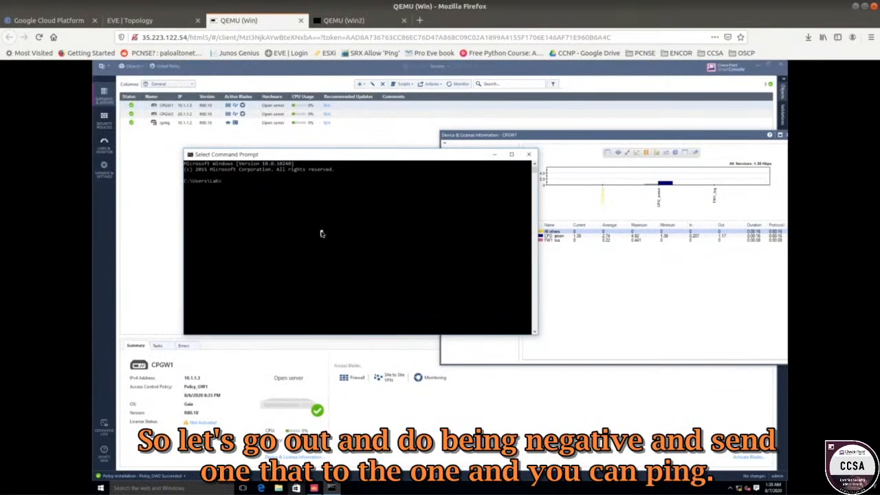
Try to ping 10.1.2.1 using the -n option.
text(ping -)
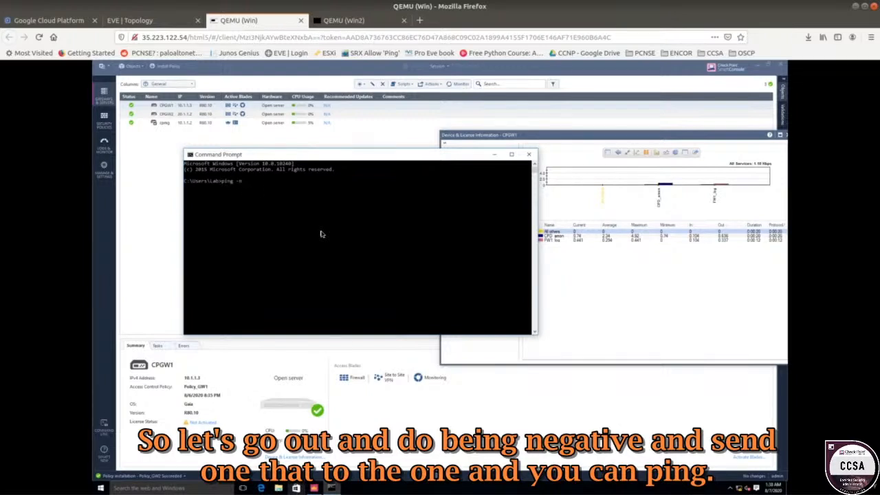
text(n 10.1.1.1)
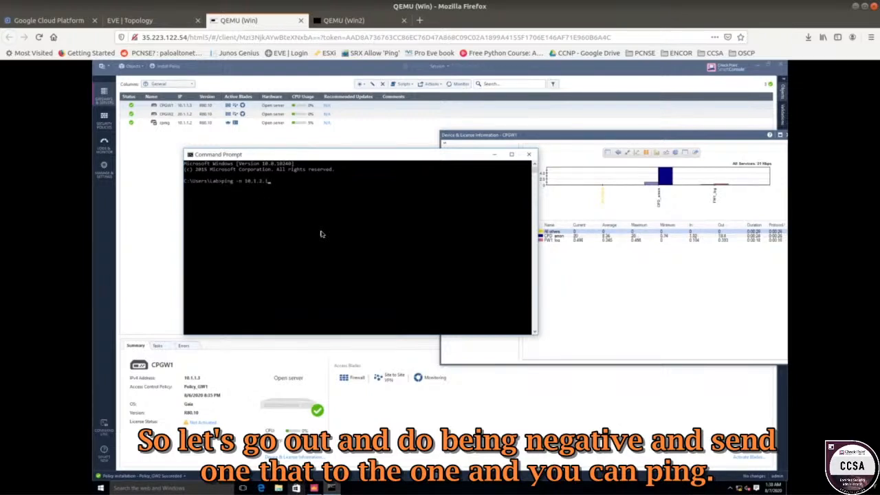
key(Return)
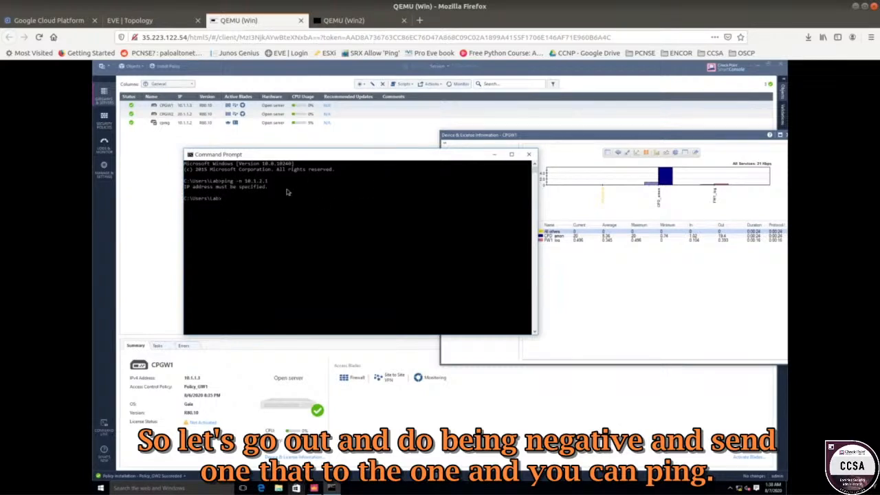
Rerun the ping to 10.1.2.1 with a count of 1000 echo requests.
key(Up)
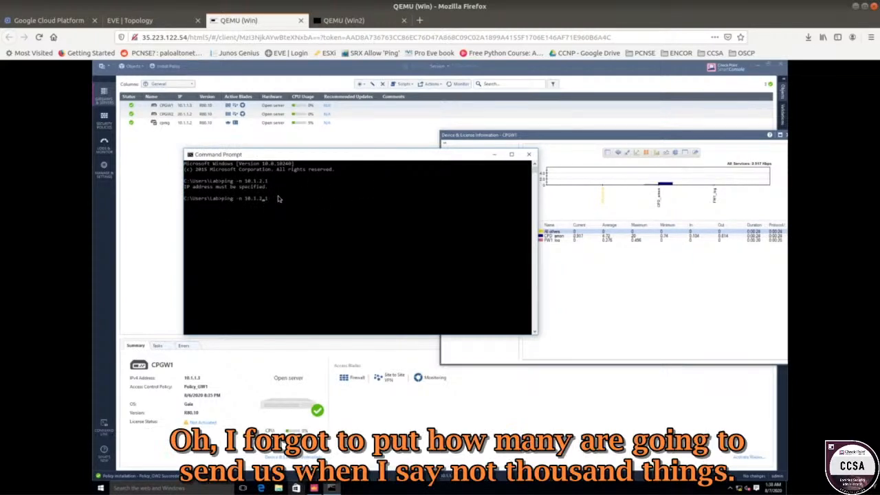
text(1000)
key(Return)
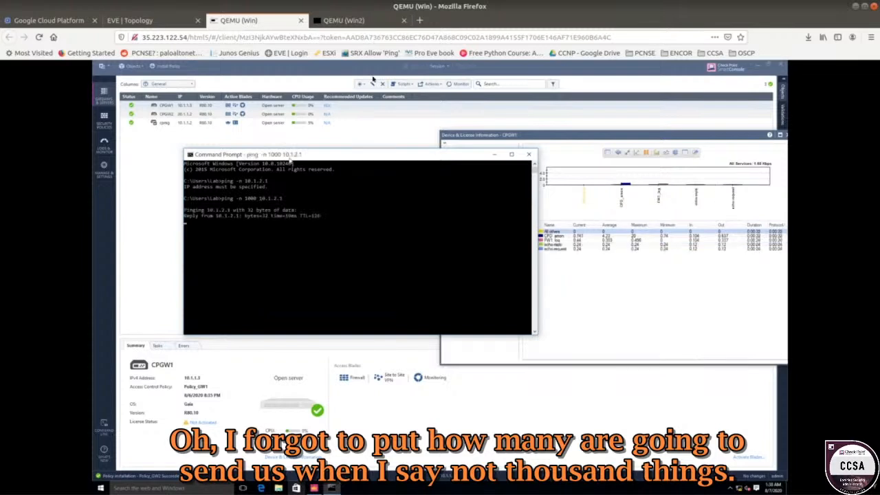
Move CPGW1's monitoring window, view its Top Sources chart, and close the window.
click(607, 141)
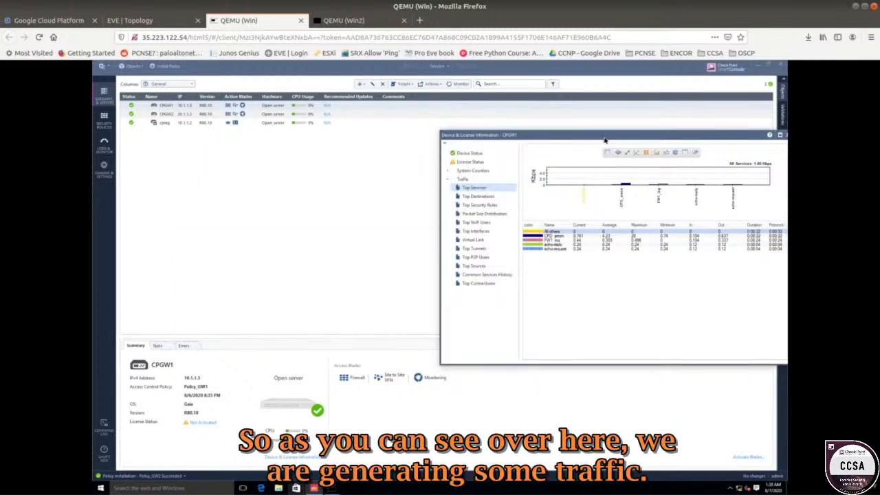
drag(606, 141, 451, 134)
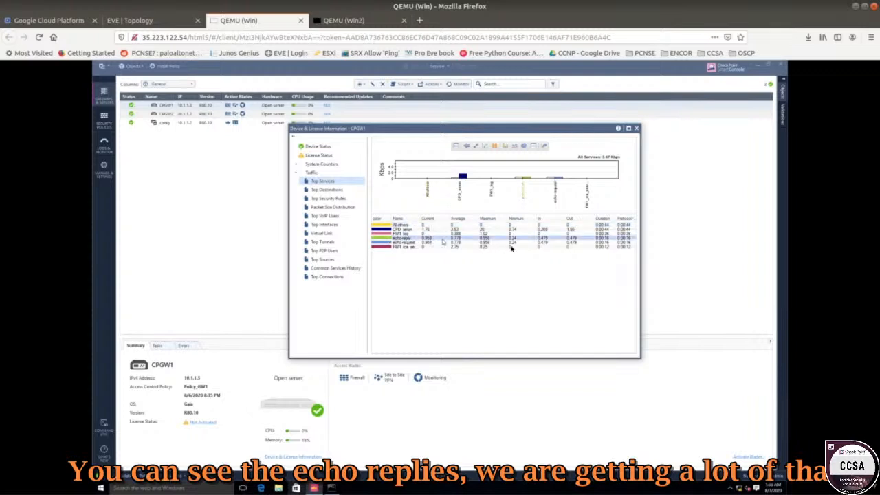
click(327, 261)
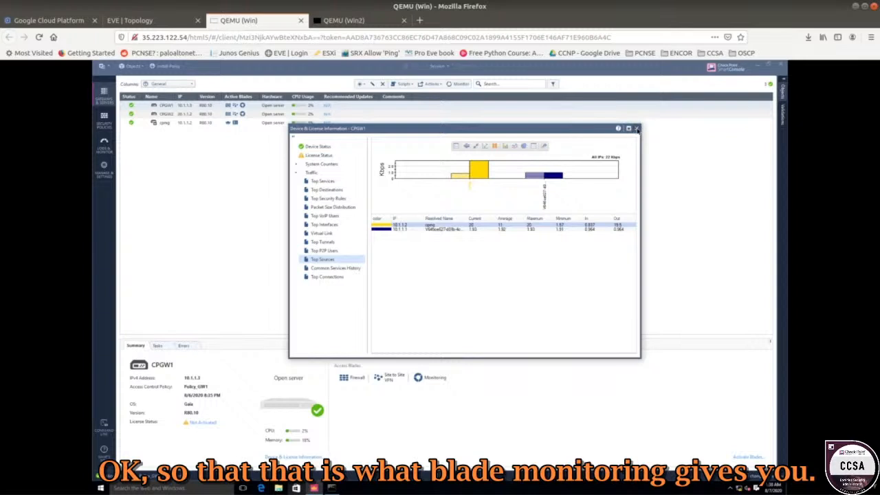
click(636, 129)
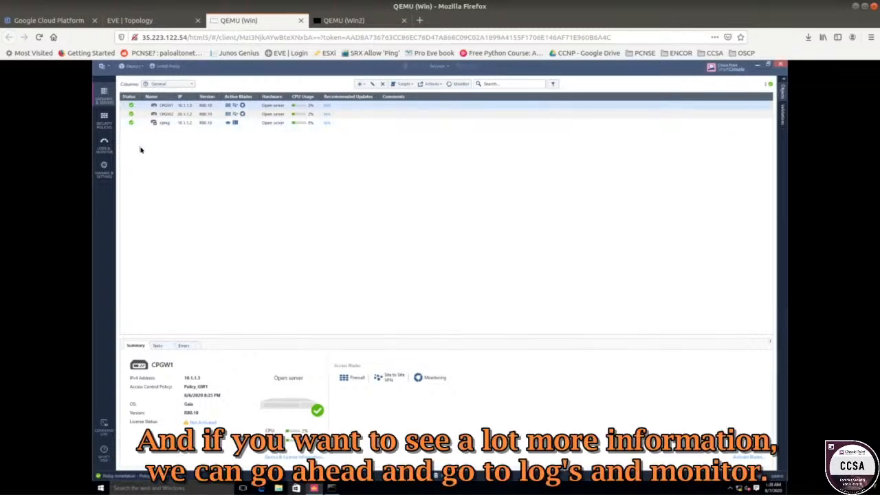
Launch SmartView Monitor from the Logs & Monitor view.
click(105, 147)
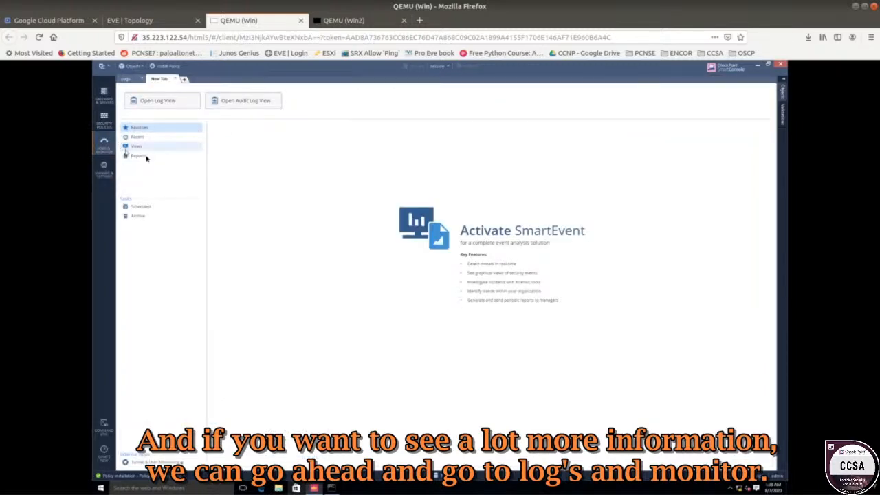
click(155, 462)
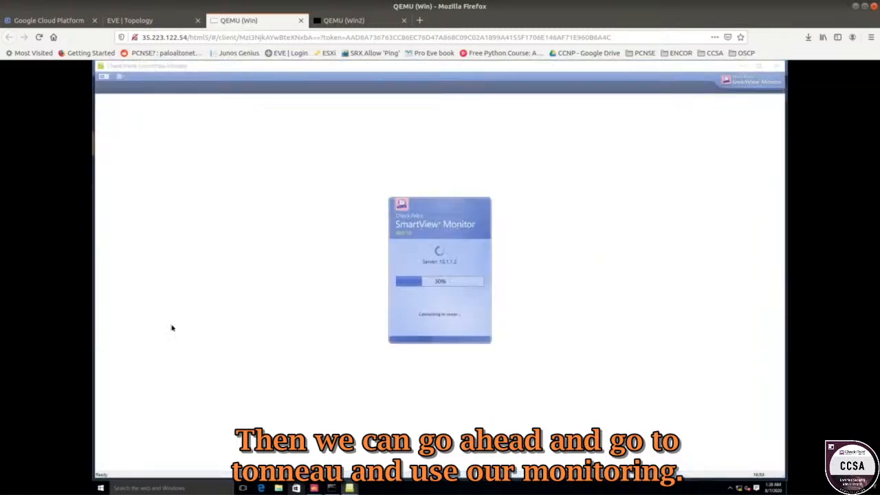
mouse_move(349, 488)
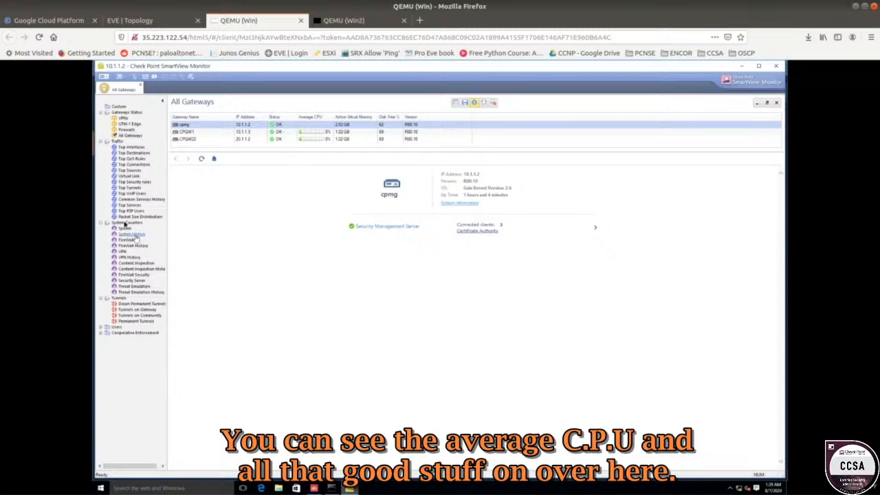
Open the Top Interfaces traffic chart for CPGW22.
click(131, 147)
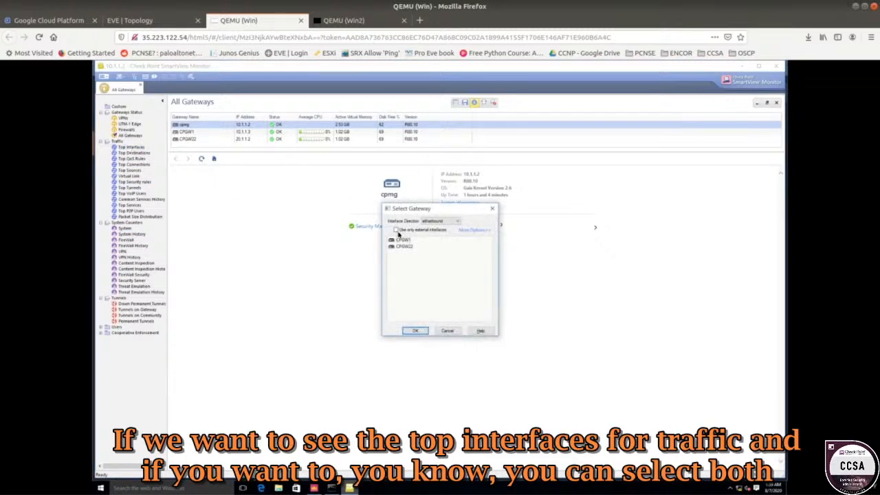
click(403, 239)
click(404, 246)
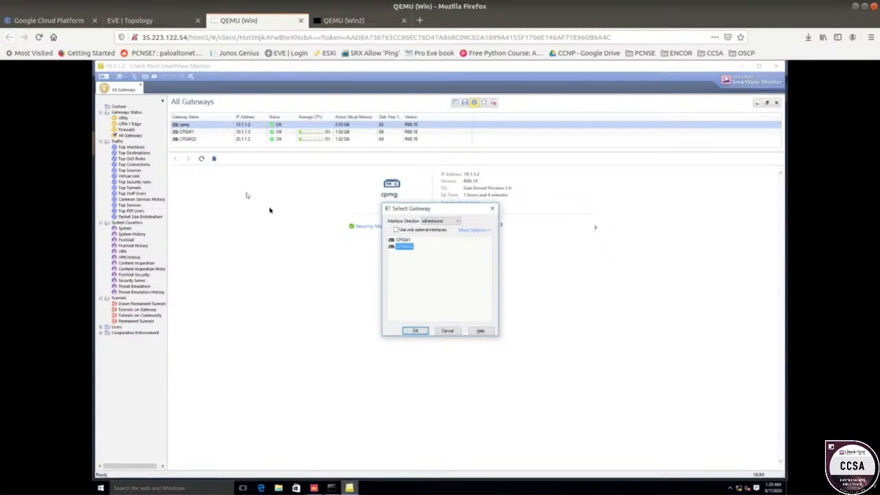
click(418, 332)
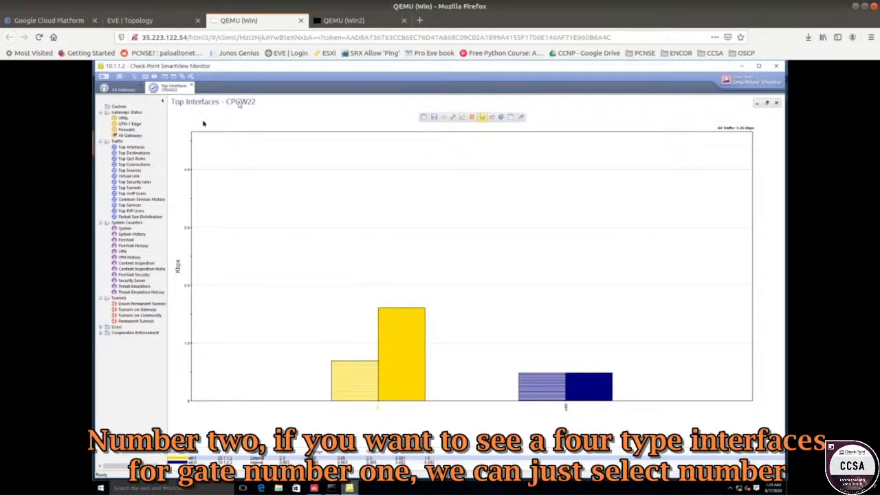
Open a second Top Interfaces traffic chart for CPGW1.
click(131, 146)
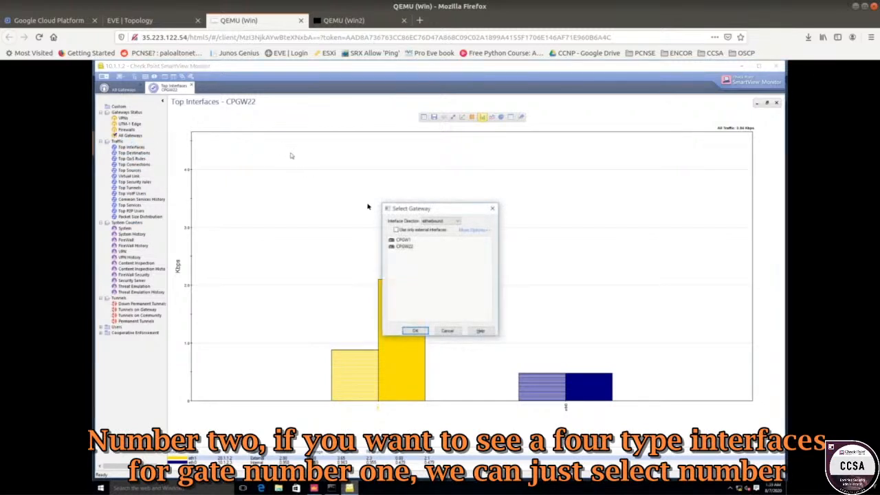
click(402, 240)
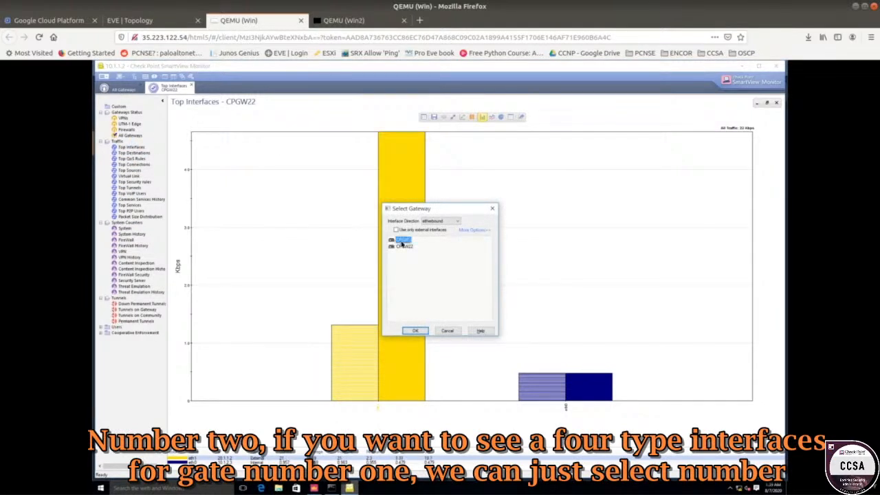
click(408, 330)
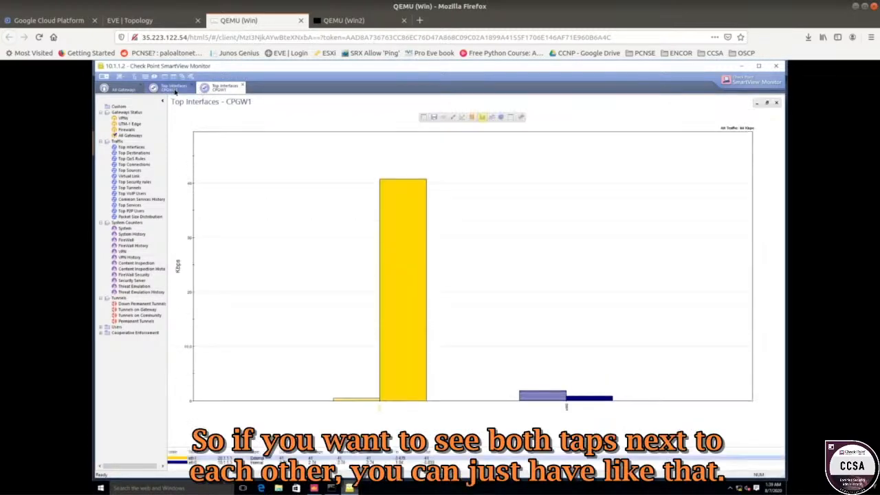
Open the Top Security Rules chart for CPGW1.
click(175, 92)
click(218, 88)
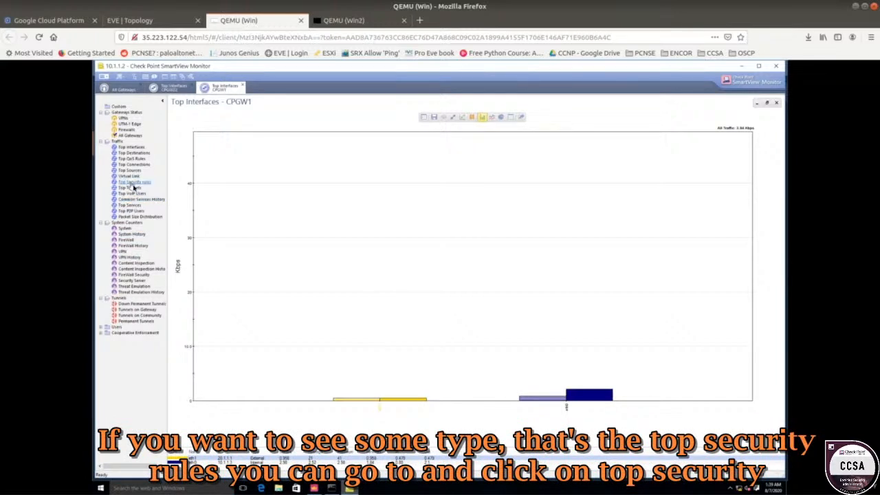
click(134, 184)
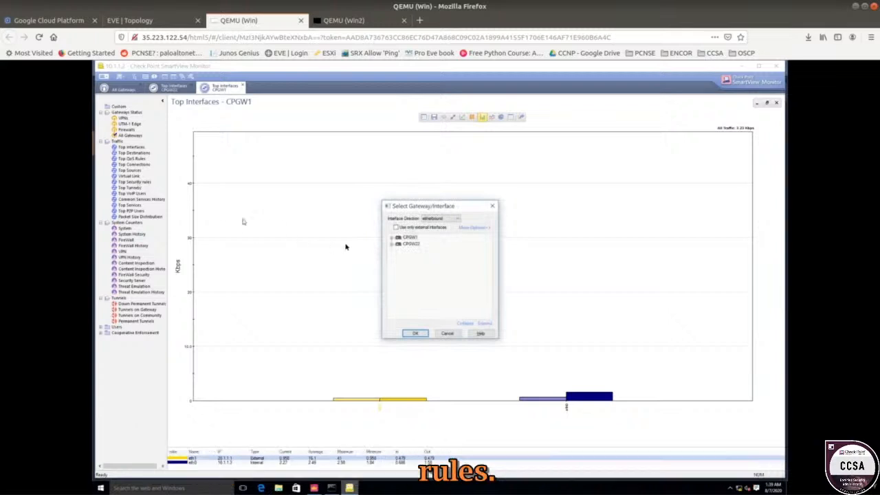
click(392, 238)
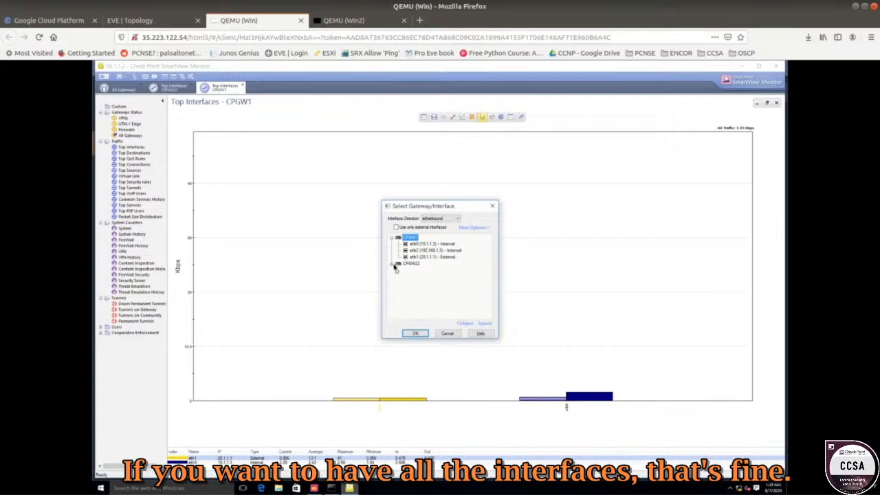
click(402, 265)
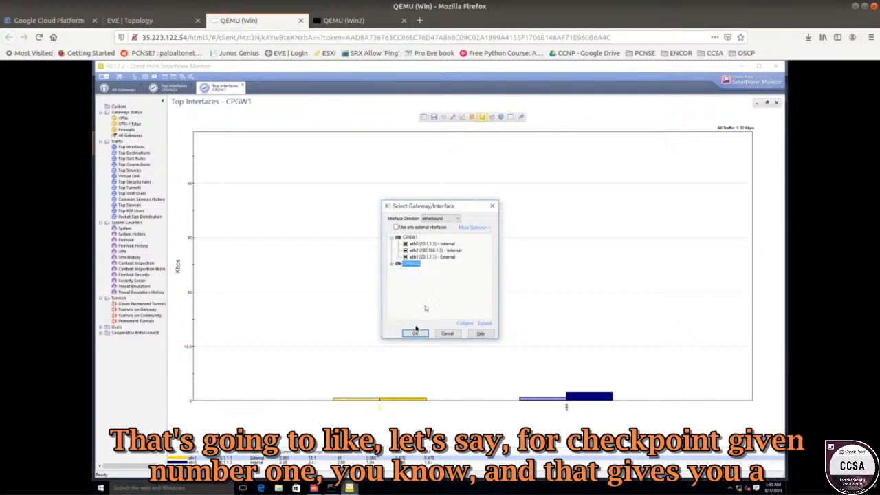
click(409, 238)
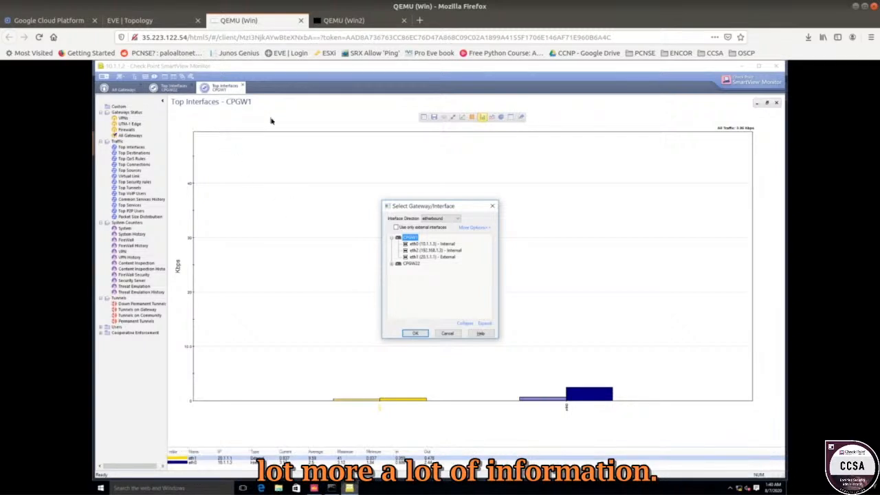
click(422, 335)
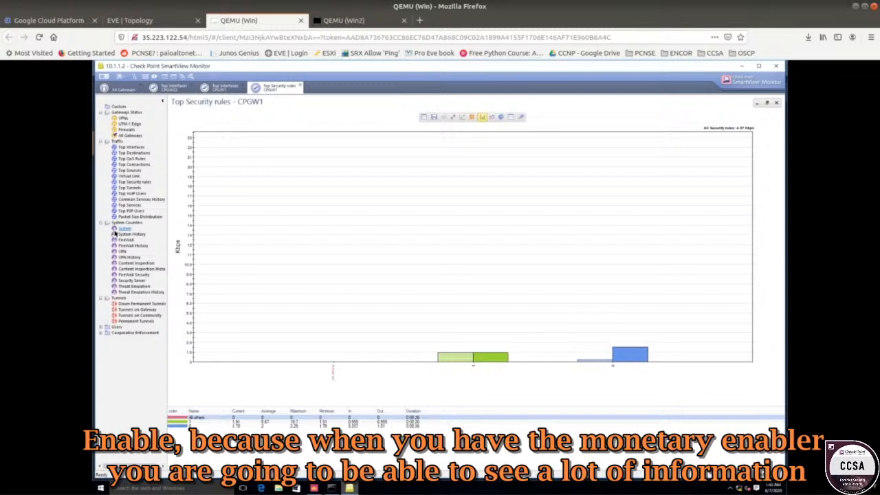
Expand the Users category and switch the Top Security Rules chart to line and pie views.
click(101, 327)
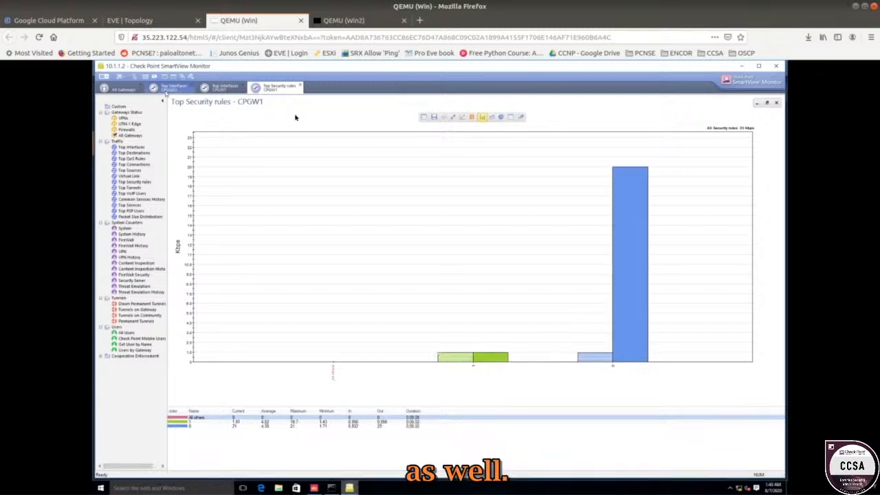
click(491, 118)
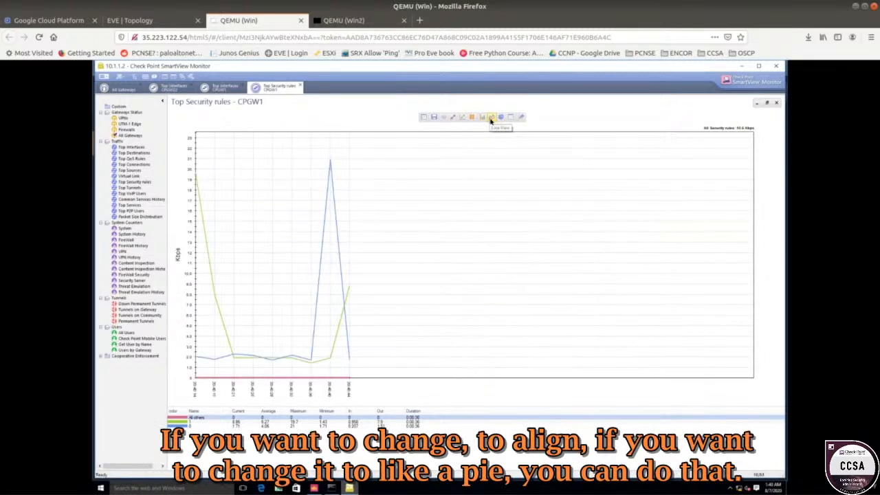
click(501, 118)
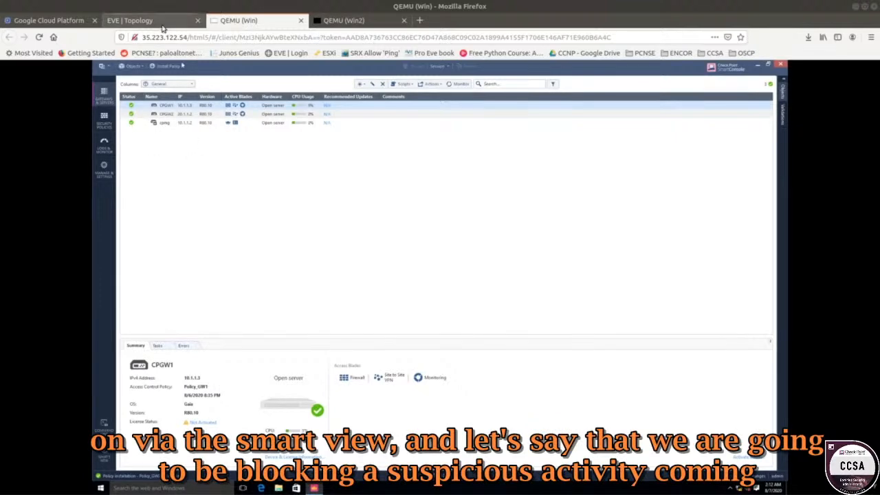
Review the lab topology and relaunch SmartView Monitor from the Logs & Monitor view.
click(134, 21)
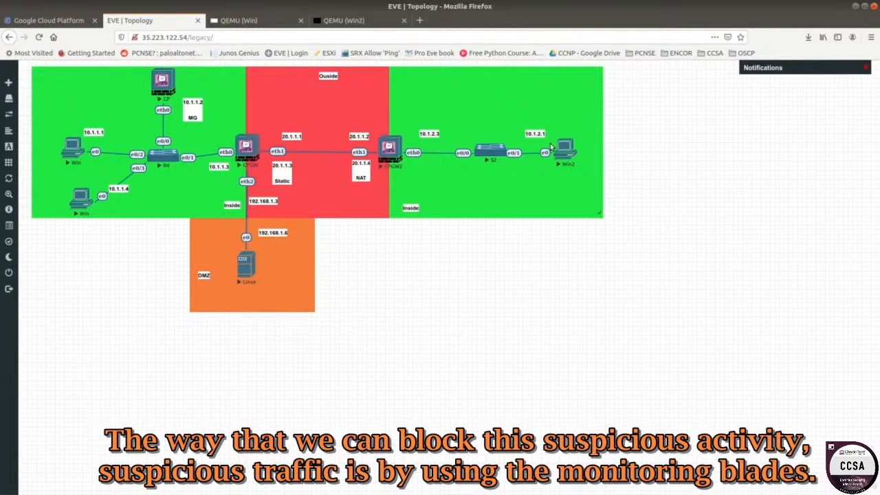
click(241, 25)
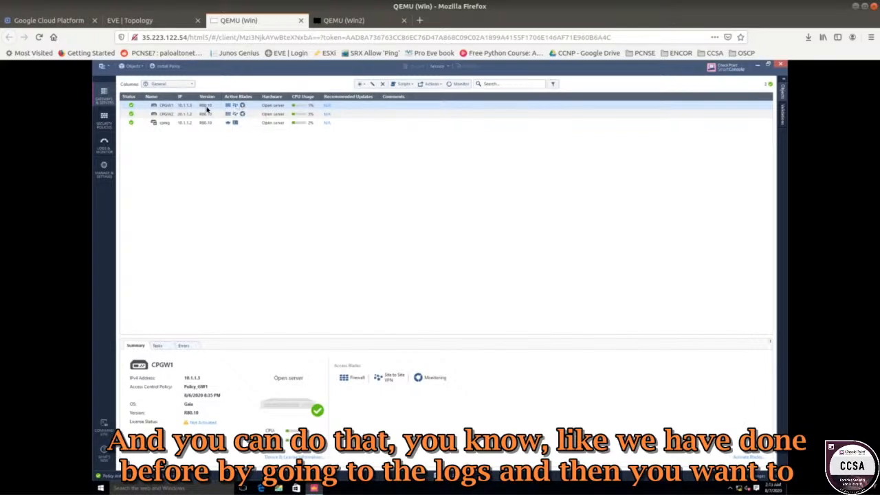
click(104, 143)
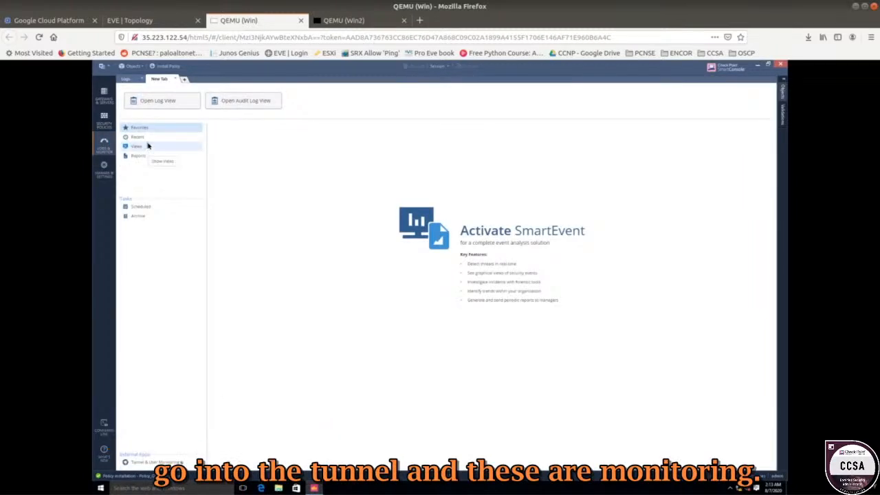
click(158, 463)
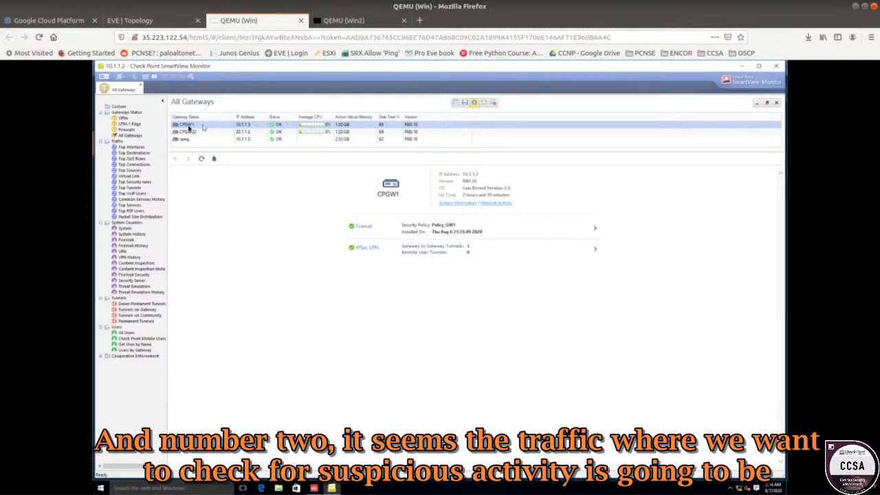
click(176, 24)
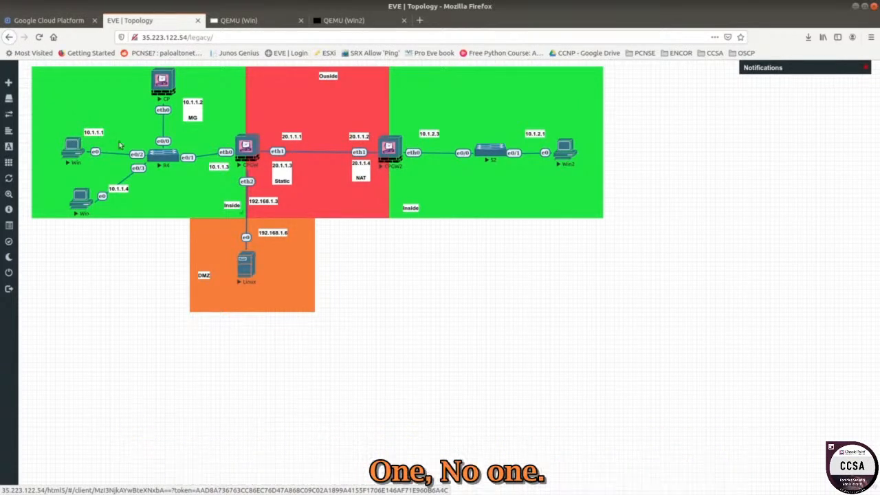
Return to SmartView Monitor, open the Alerts window and close it.
click(268, 22)
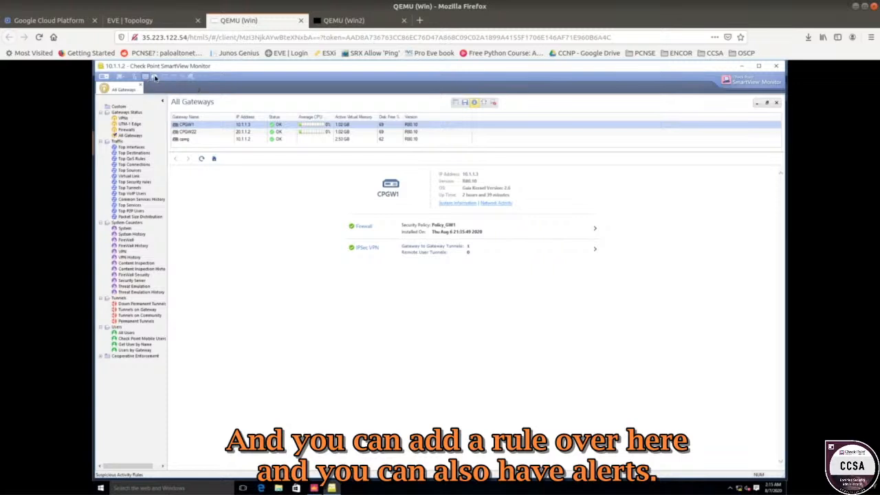
click(155, 77)
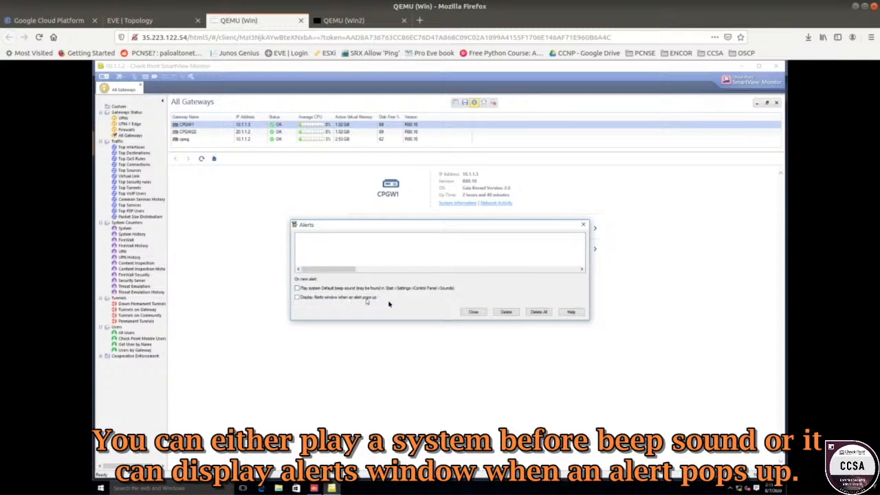
click(473, 312)
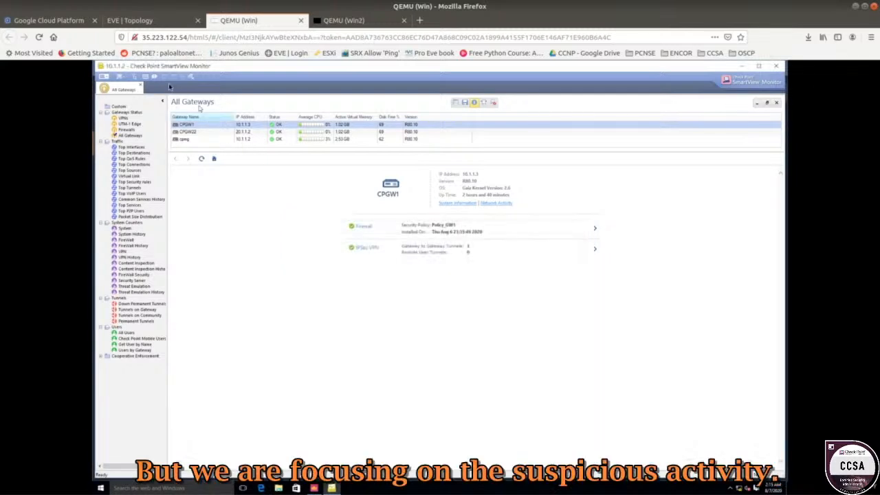
Open the Enforced Suspicious Activity Rules list, show rules on all Check Point Security Gateways and refresh it.
click(149, 79)
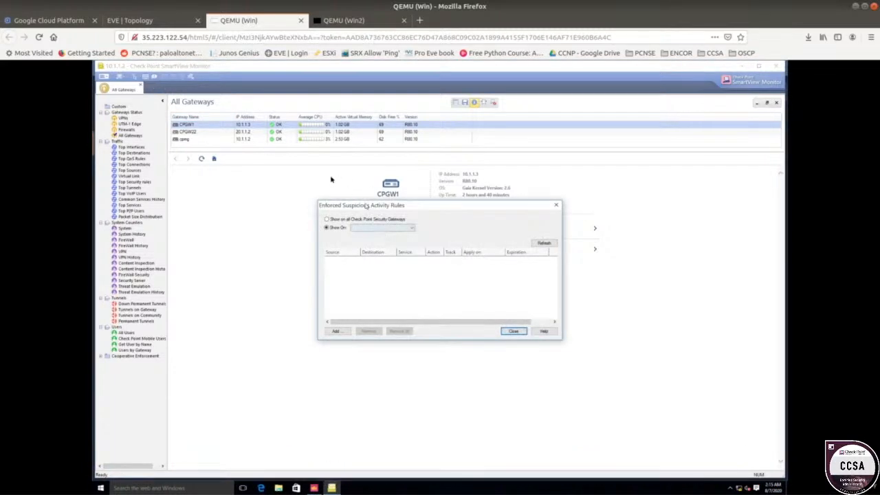
drag(371, 205, 319, 162)
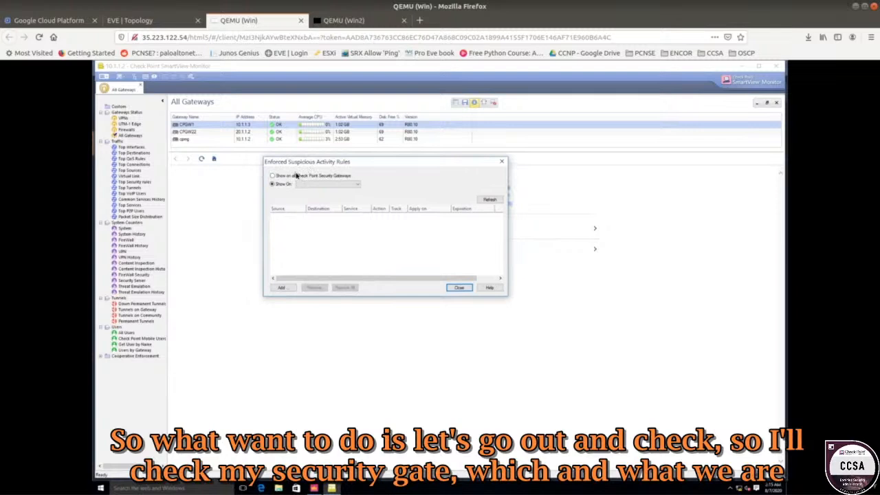
click(294, 177)
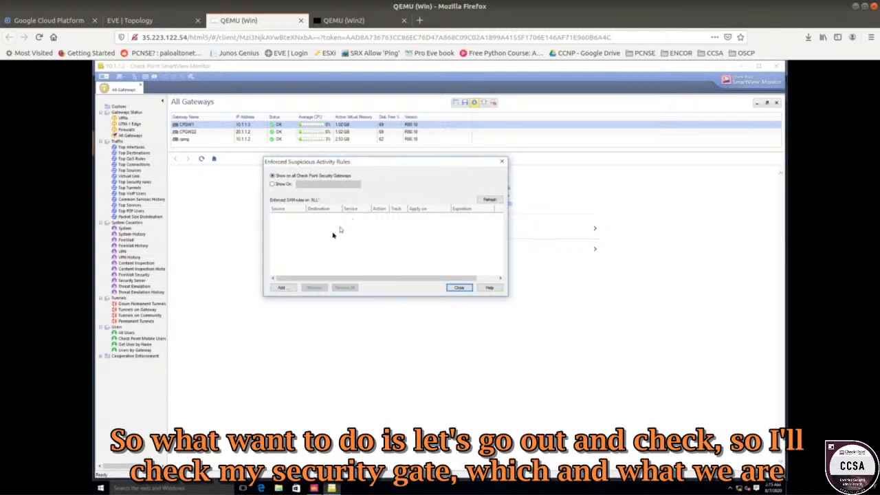
click(490, 199)
Add a new Block Suspicious Activity rule and apply it on gateway CPGW1.
click(288, 289)
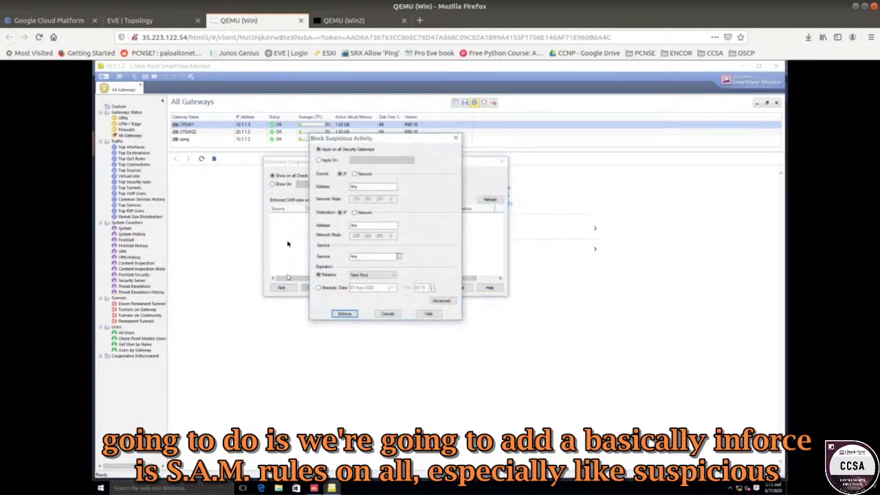
drag(363, 136, 476, 111)
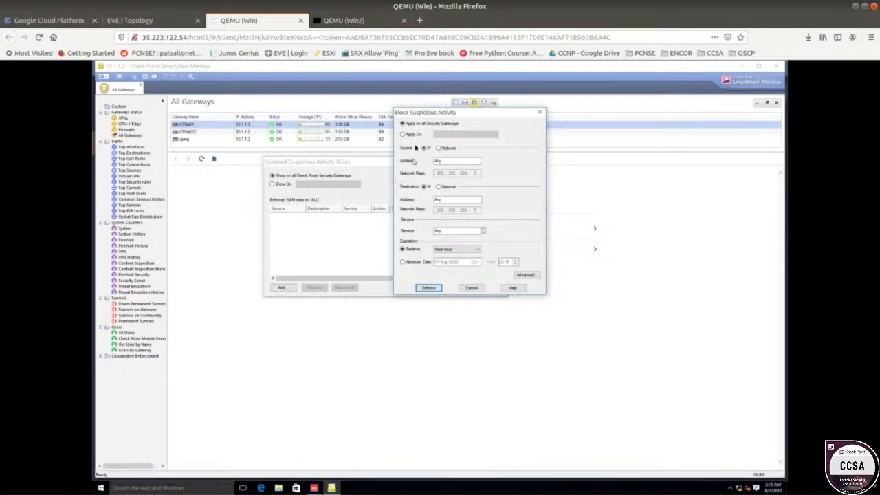
click(413, 135)
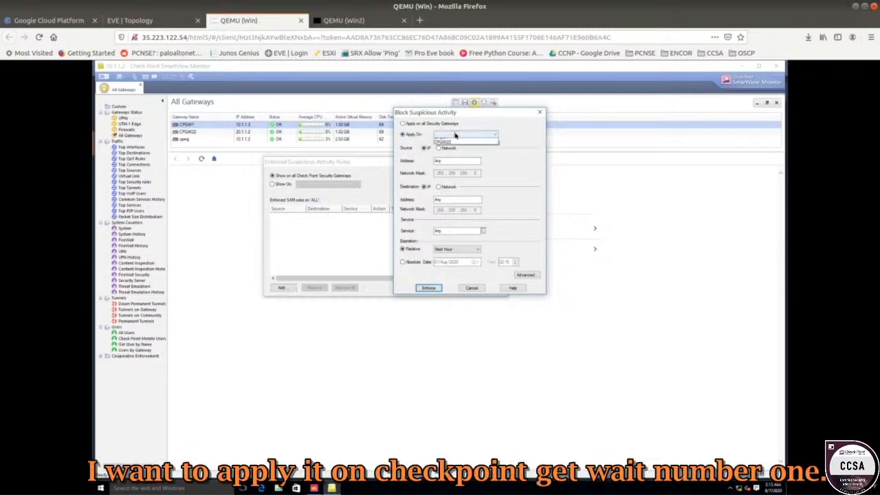
click(453, 136)
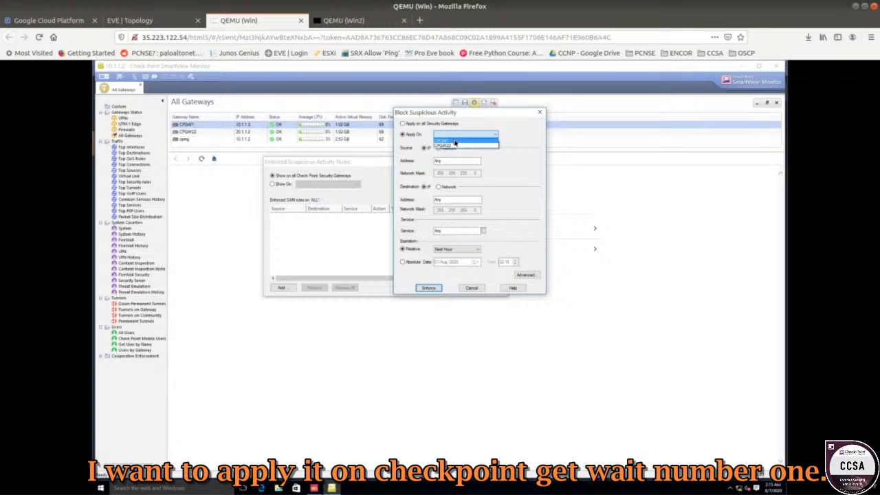
click(455, 142)
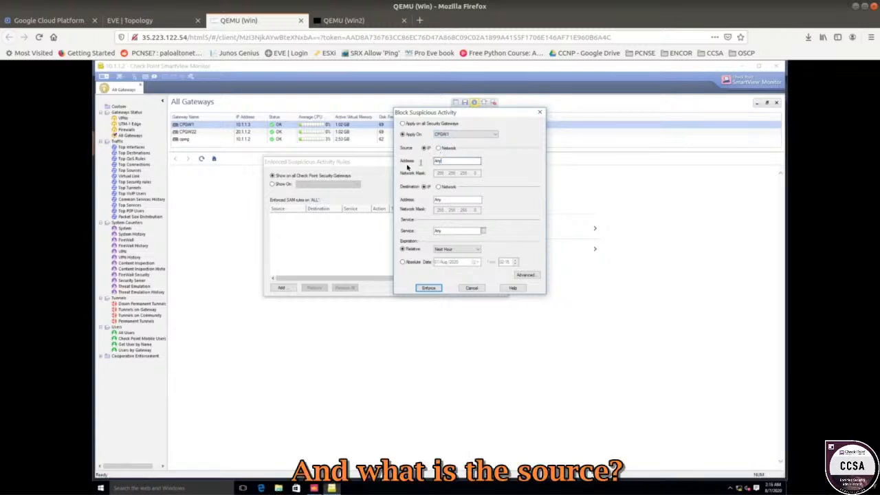
Set the block's source IP address to 10.1.1.1 and destination IP address to 10.1.2.1, and open the service list.
text(10.1.1.1)
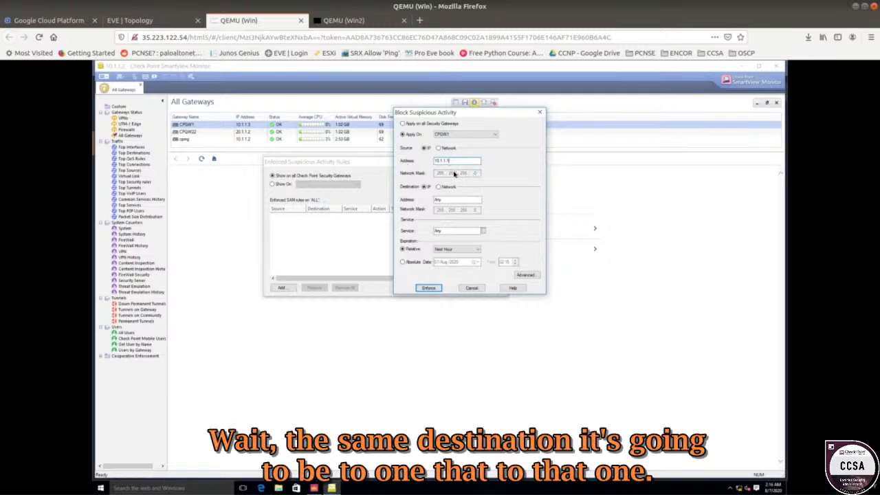
click(447, 200)
text(10.1.2.1)
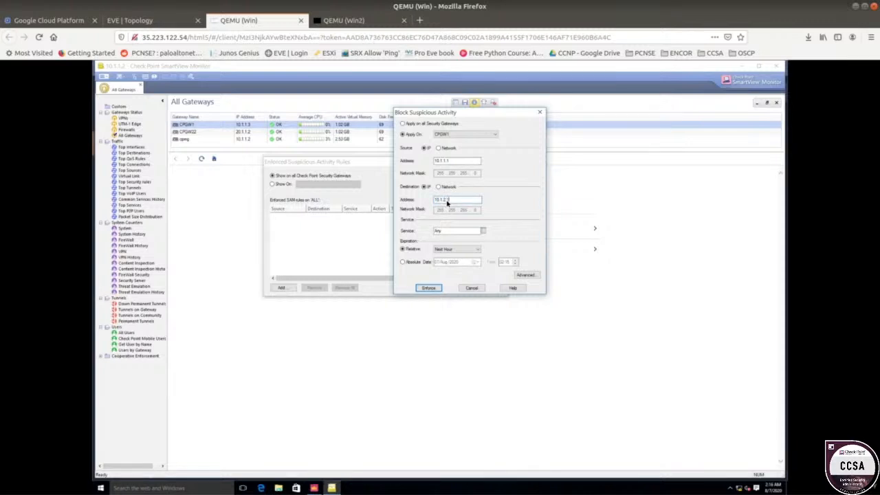
click(483, 231)
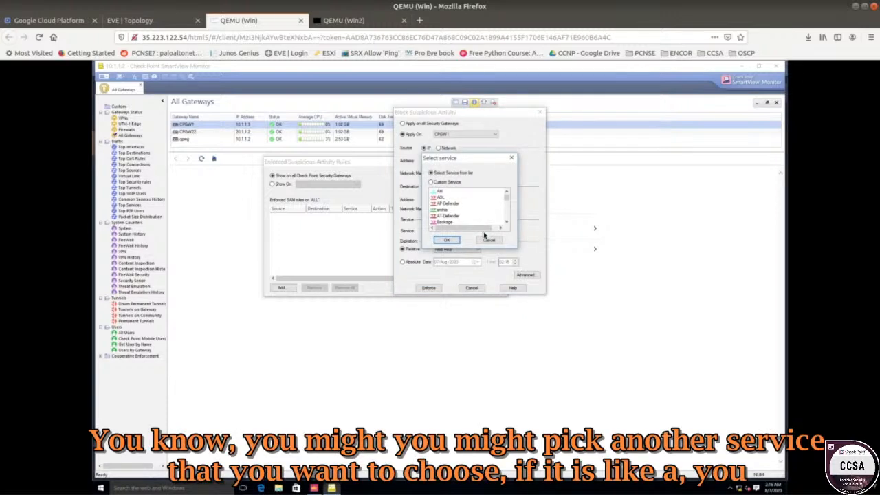
click(445, 204)
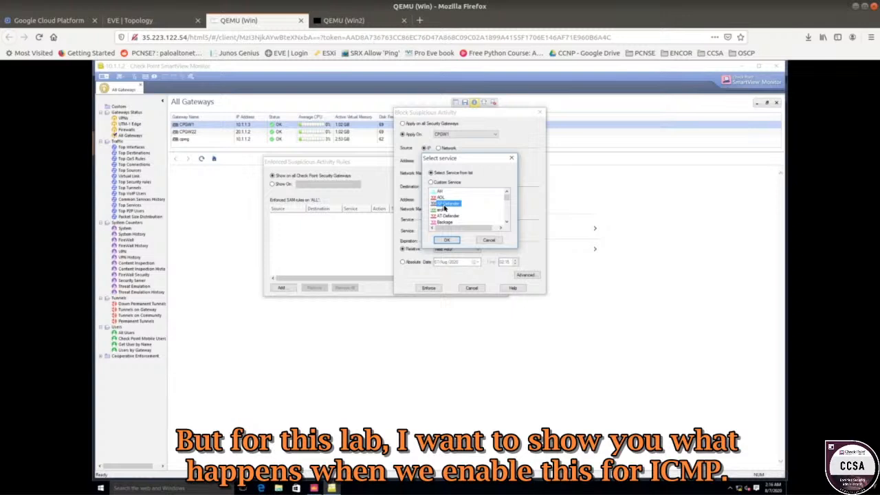
Open a Command Prompt and start a continuous ping with ping -n 1000 10.1.2.1.
click(103, 488)
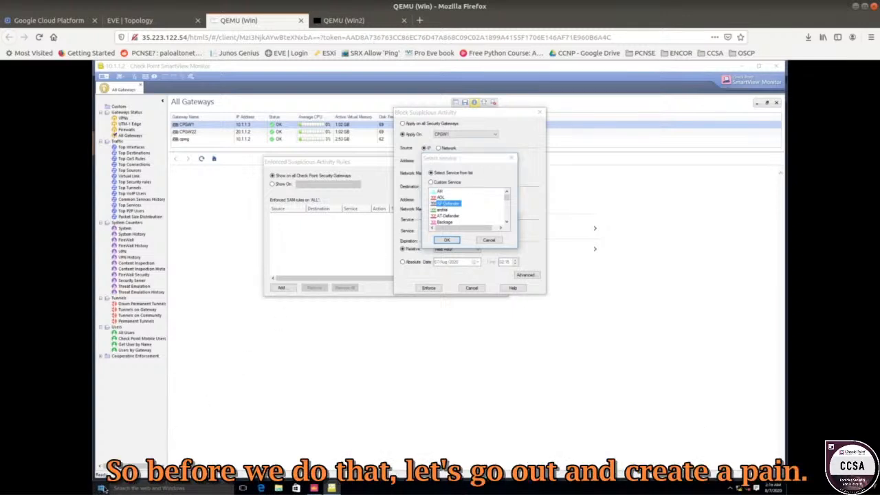
right_click(102, 489)
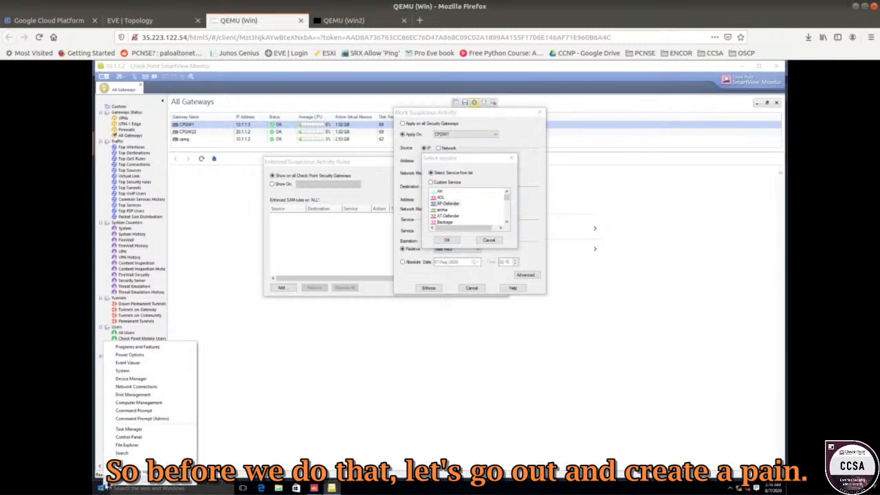
click(132, 410)
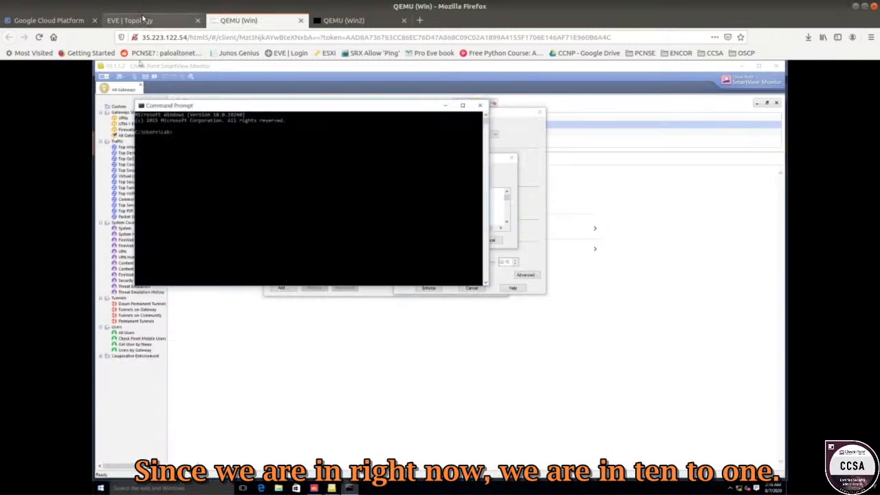
click(143, 20)
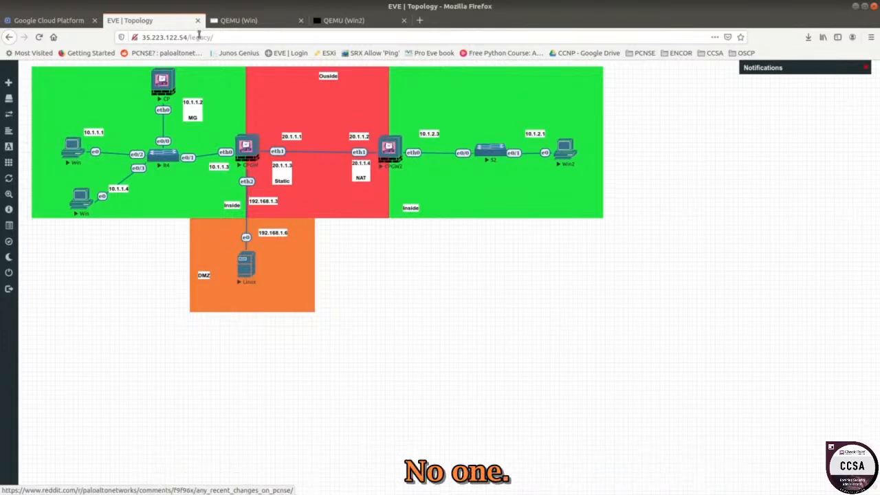
click(240, 20)
click(261, 160)
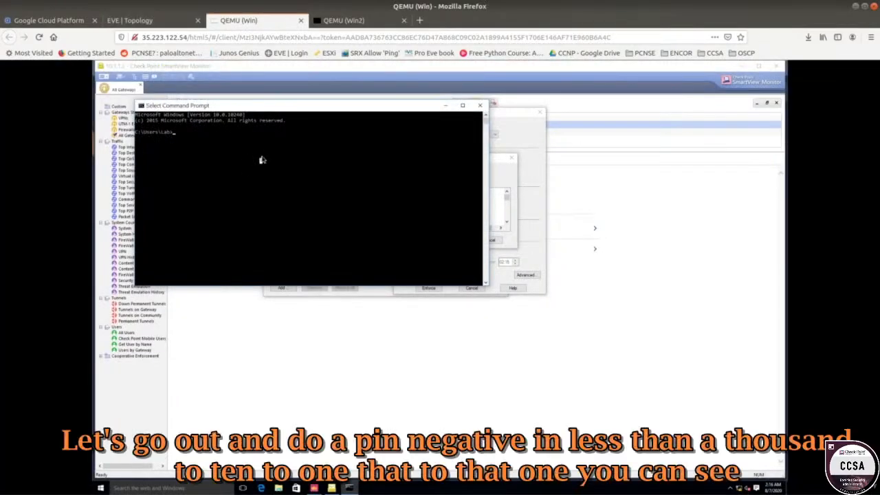
text(p)
text(ing -n 1000 10.1.2.1)
key(Return)
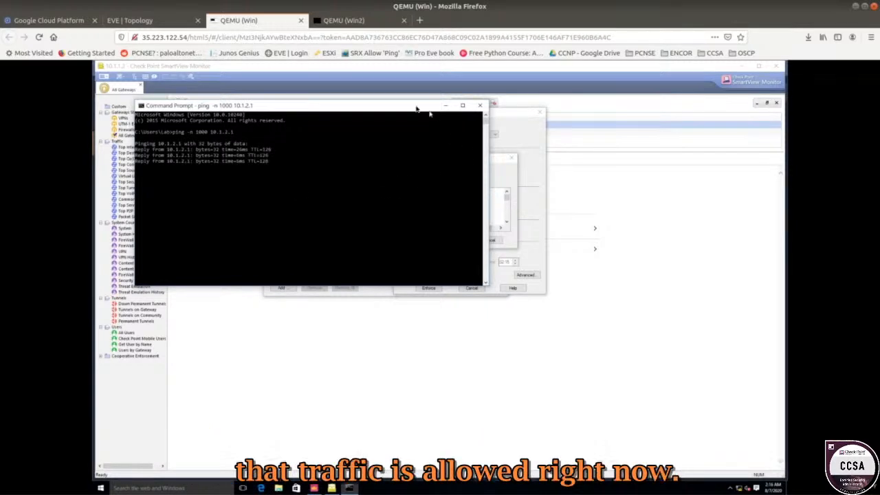
Set the block rule's service to icmp-proto.
drag(417, 107, 349, 151)
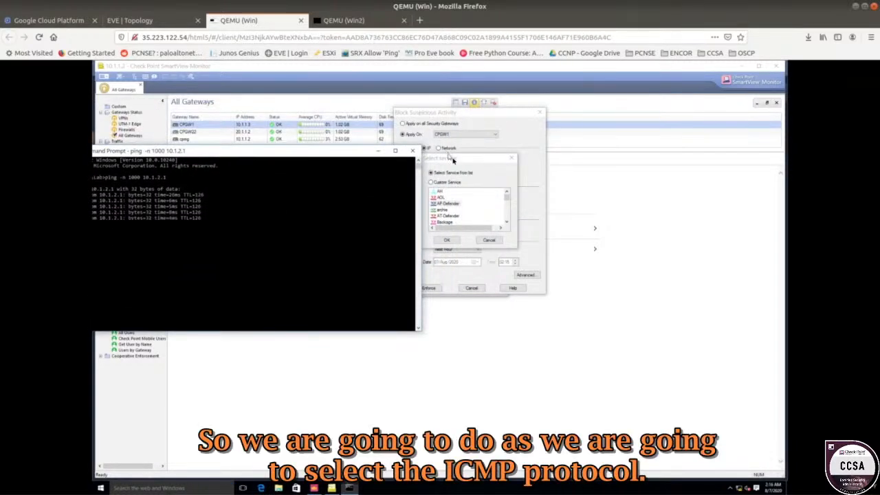
click(447, 204)
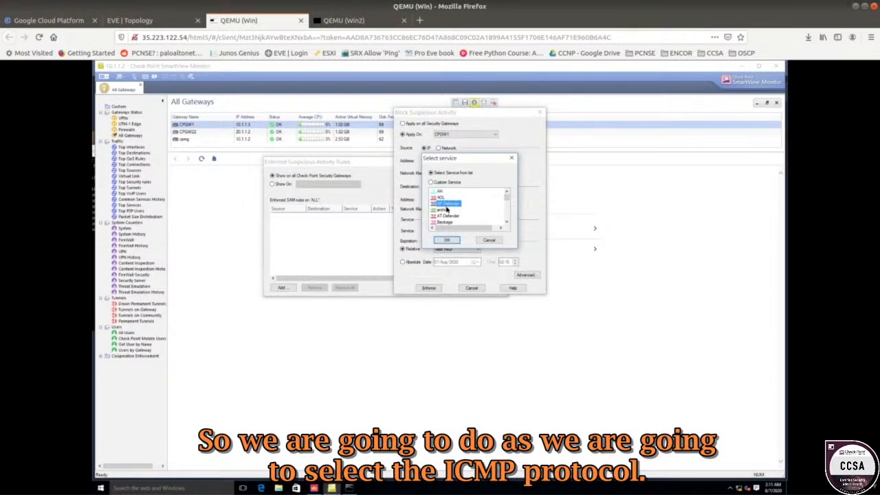
text(icmp)
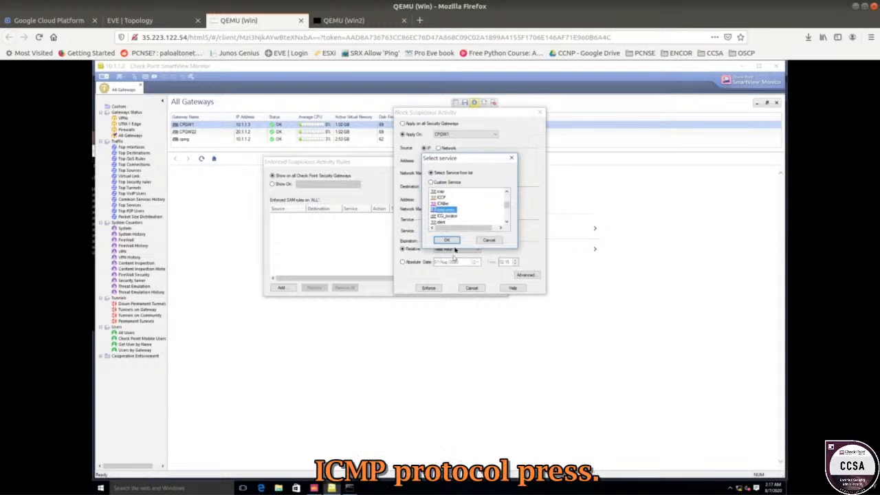
click(447, 239)
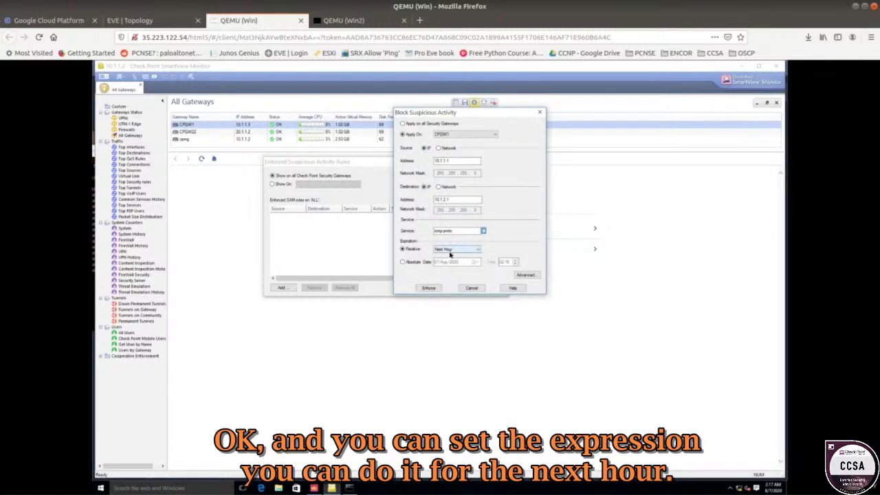
Set the rule's expiration to a relative time of Next 10 Minutes.
click(450, 251)
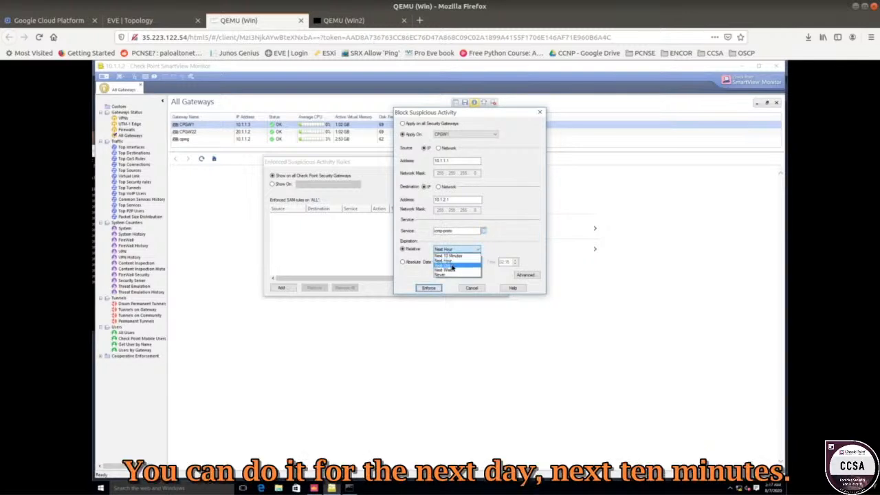
click(461, 256)
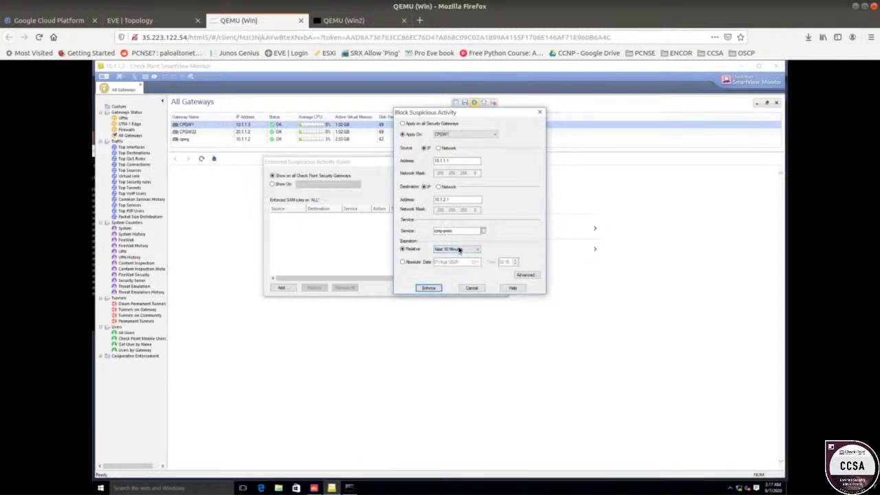
click(457, 249)
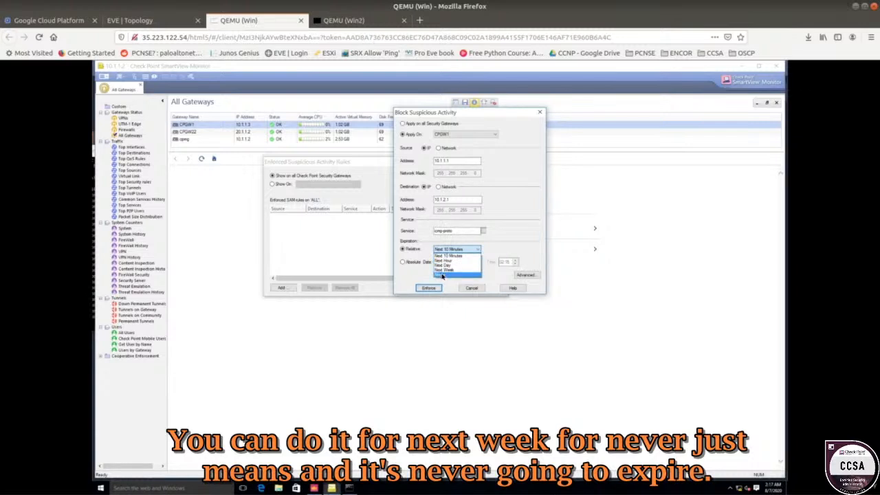
click(411, 267)
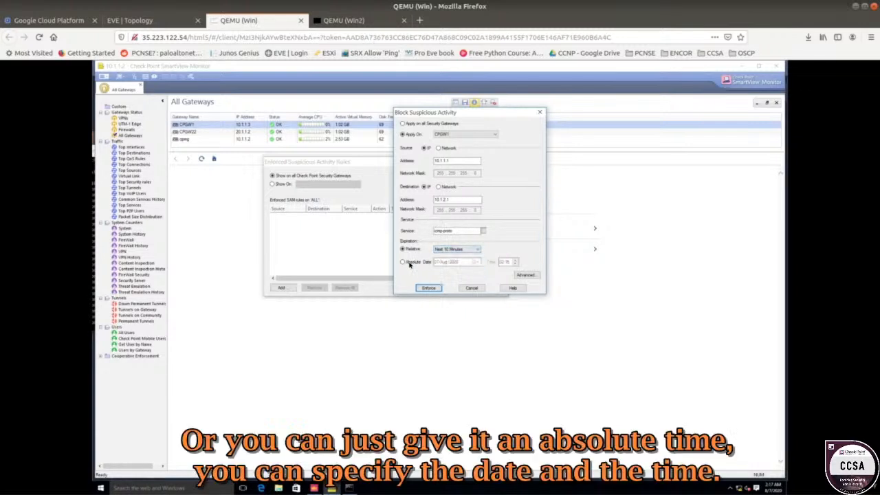
click(408, 264)
click(411, 250)
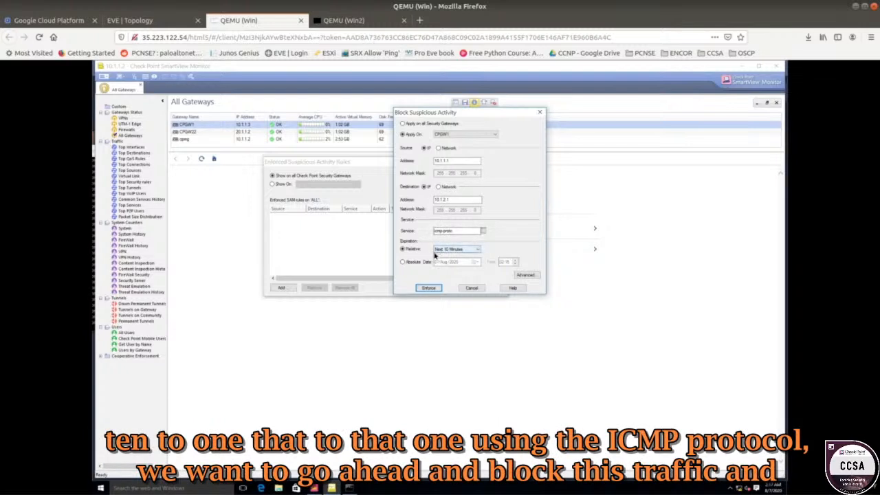
Enforce the ICMP block rule and select it in the enforced rules list.
click(430, 288)
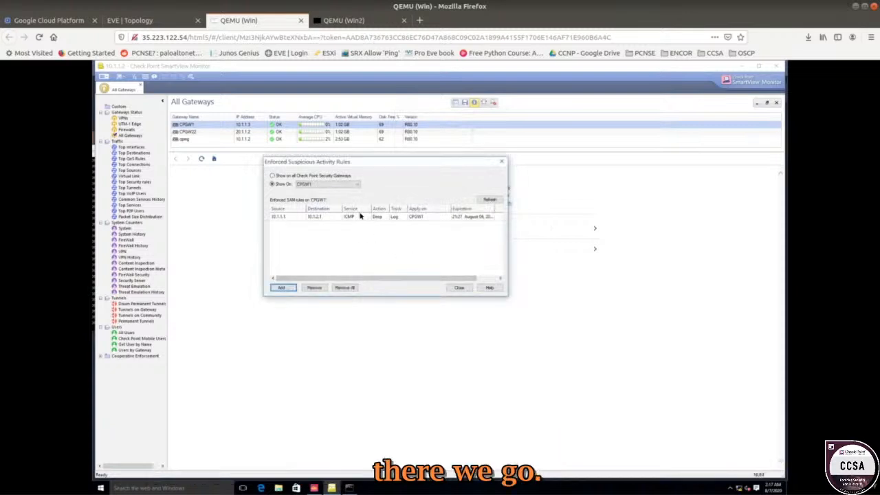
click(359, 217)
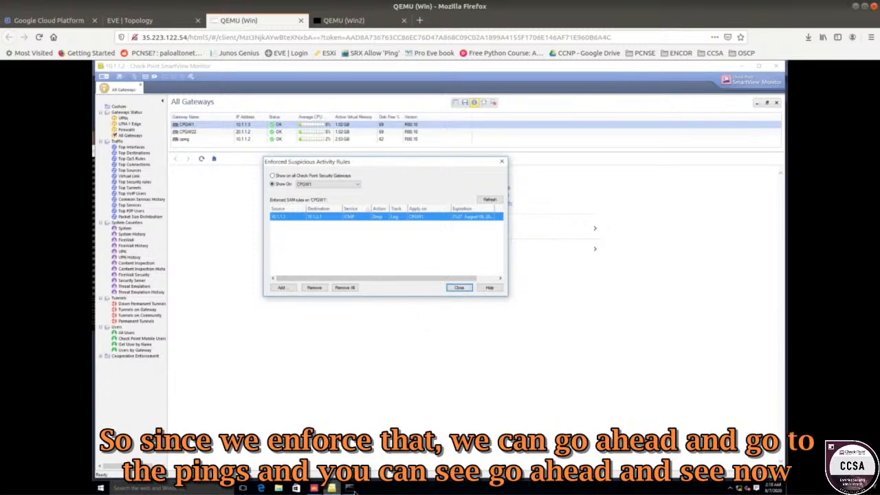
Bring the running ping window forward and check its latest replies.
click(350, 488)
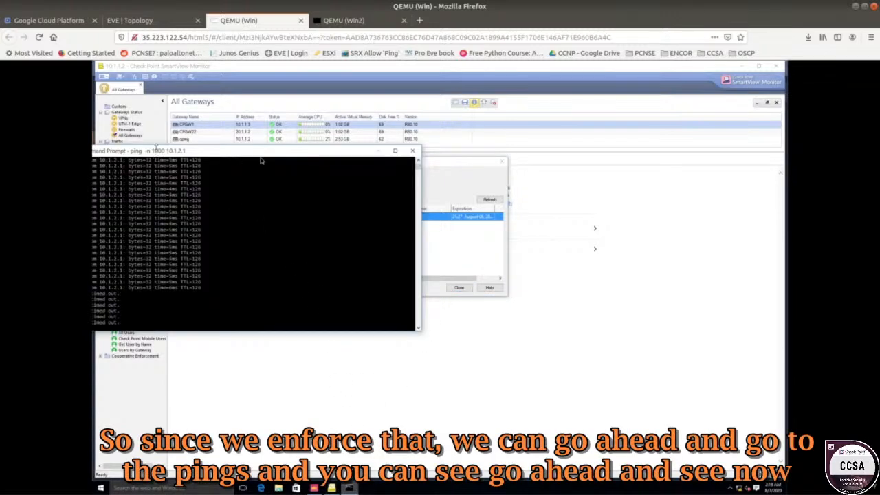
drag(260, 146, 261, 156)
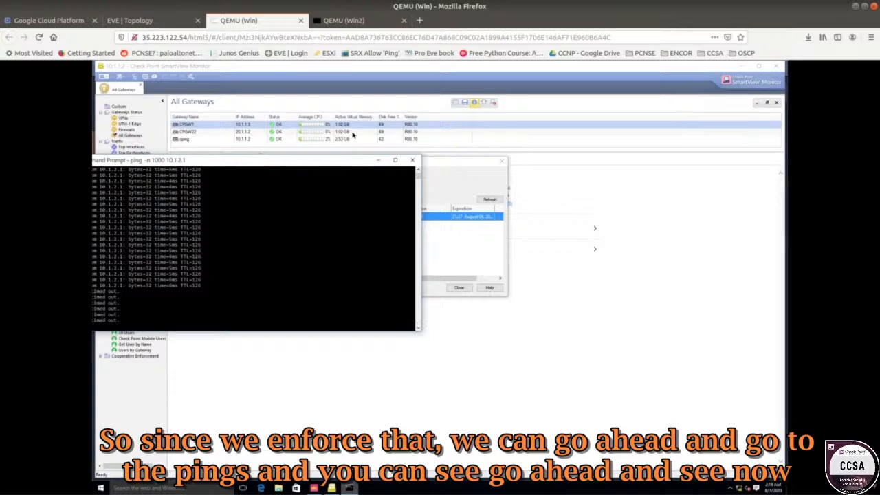
Move the ping window aside and remove the enforced ICMP block rule from the suspicious activity rules list.
drag(204, 162, 352, 135)
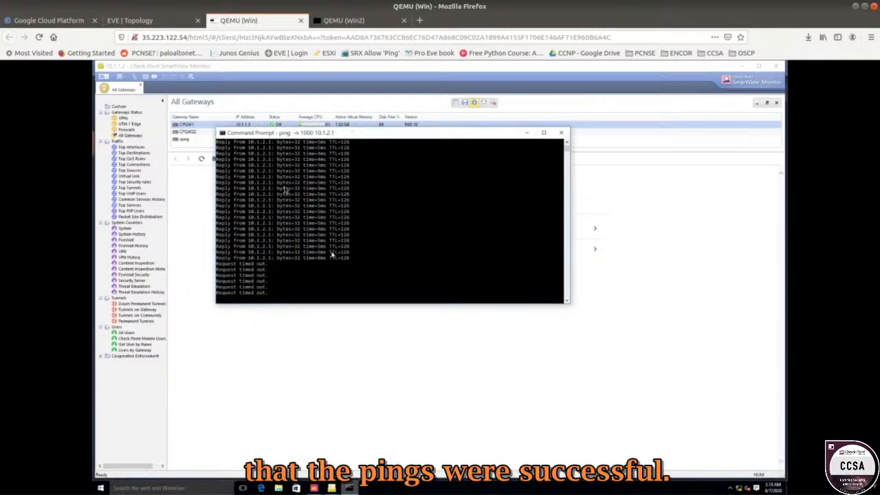
drag(269, 177, 360, 258)
drag(277, 295, 218, 264)
drag(301, 134, 418, 329)
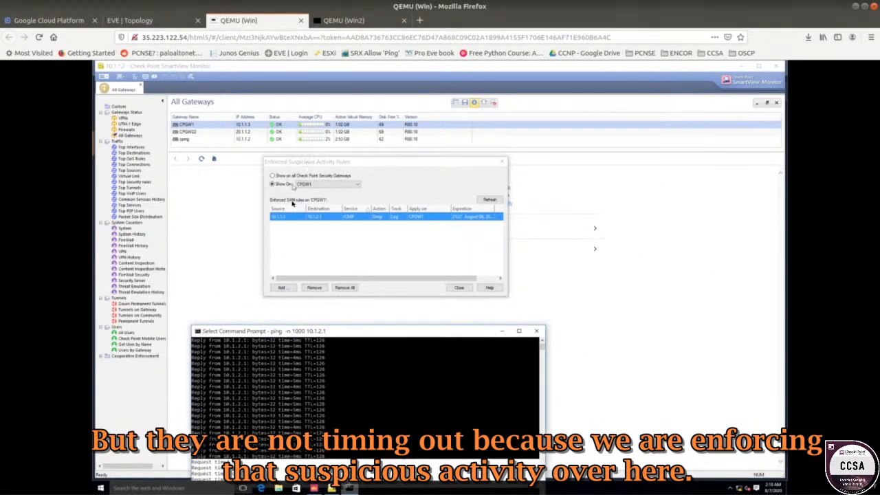
click(315, 288)
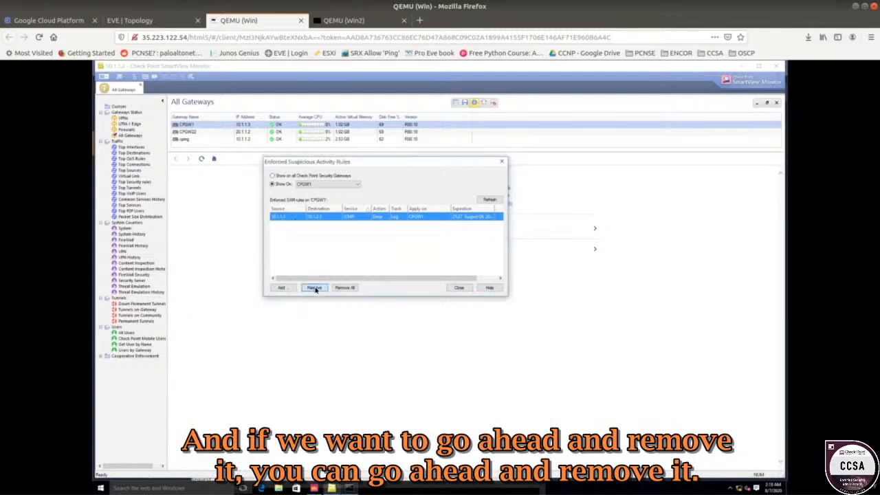
click(373, 247)
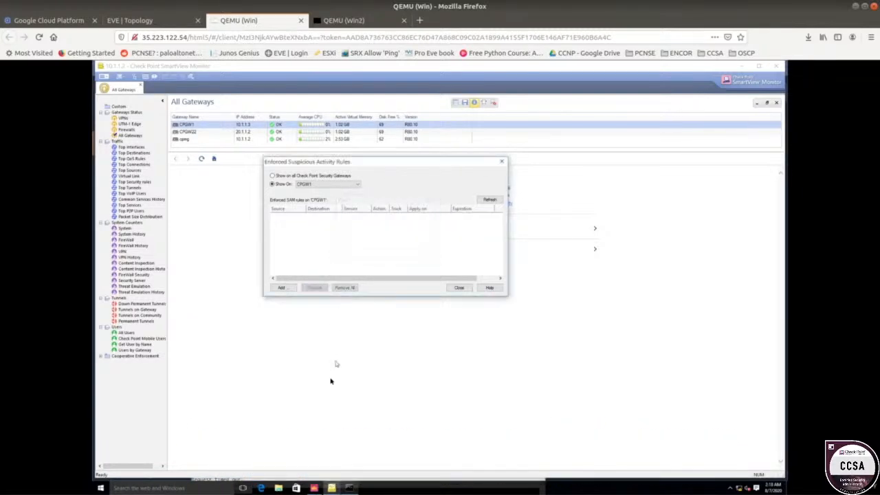
Bring the ping window back up and check its replies after the rule's removal.
click(350, 488)
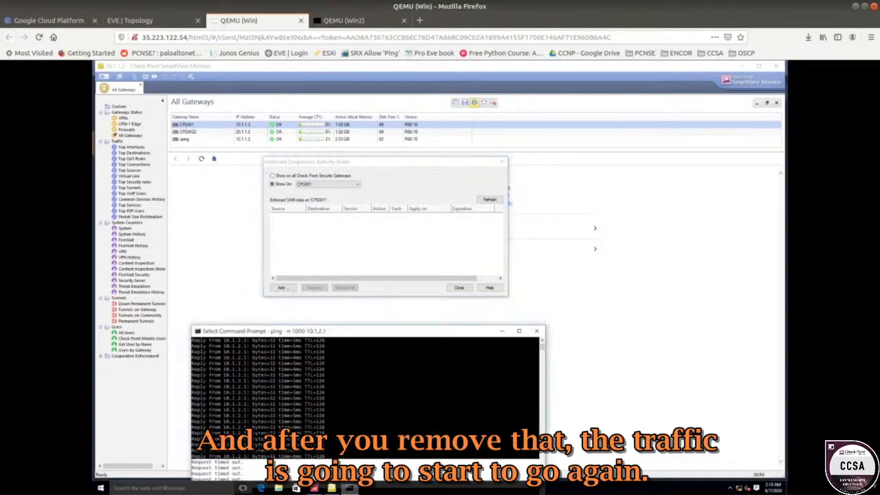
drag(337, 320, 337, 177)
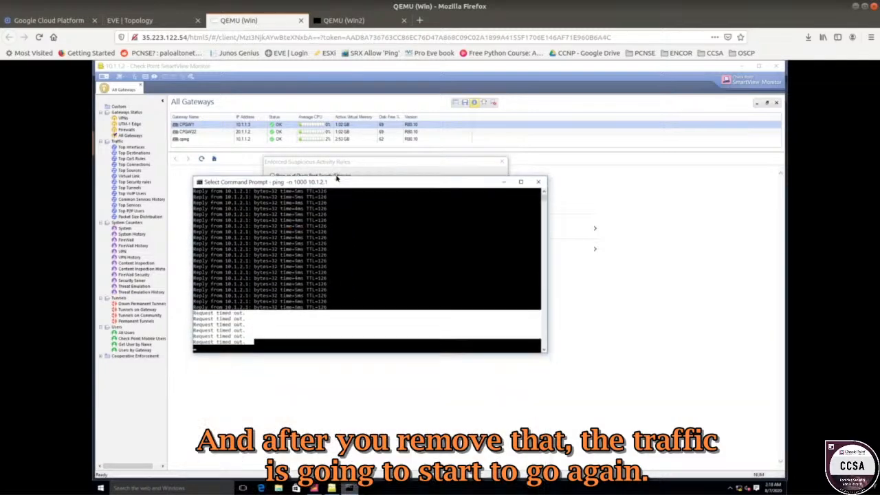
right_click(272, 317)
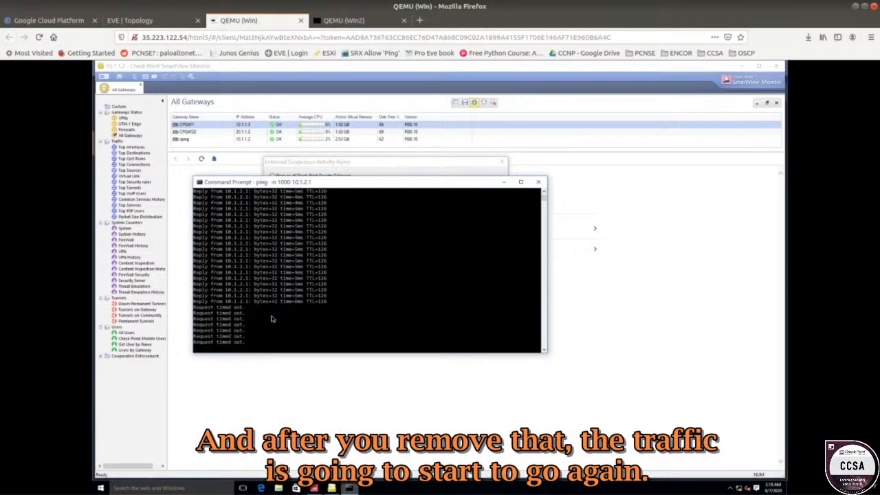